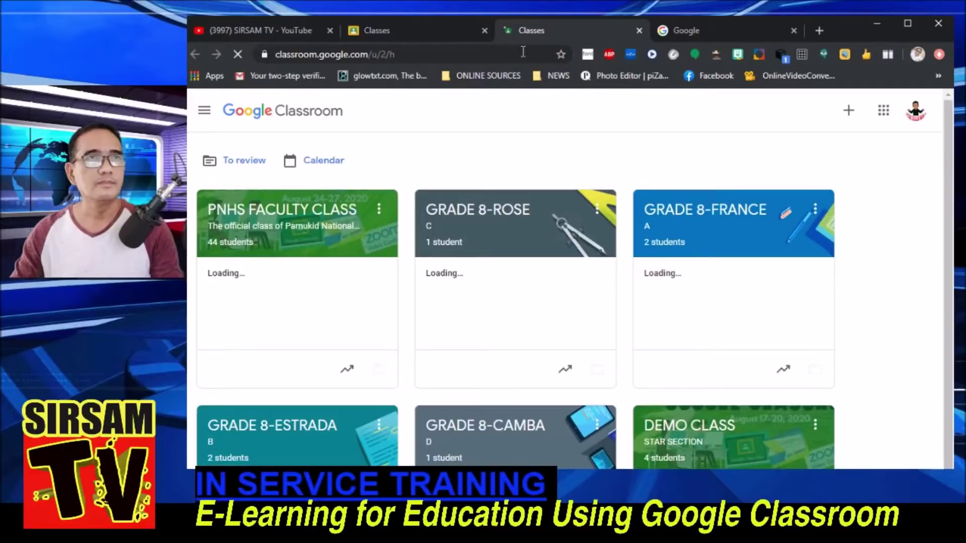
Start creating a new class and enter ENGLISH 8 as its class name
click(849, 110)
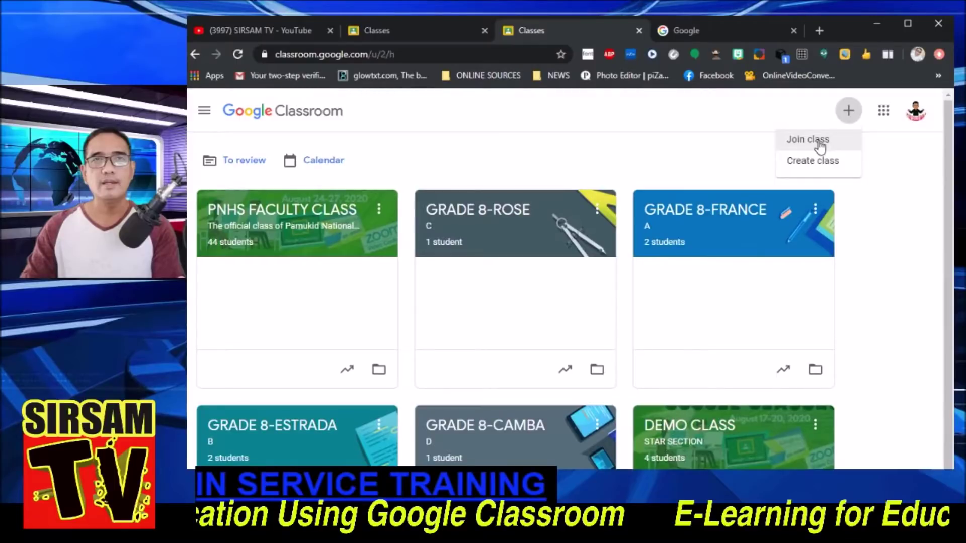
click(795, 162)
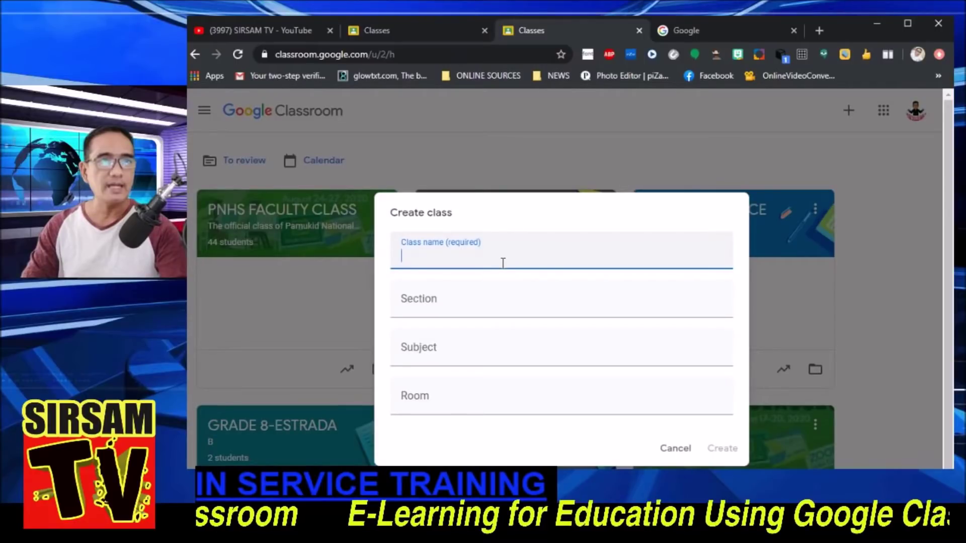
text(E)
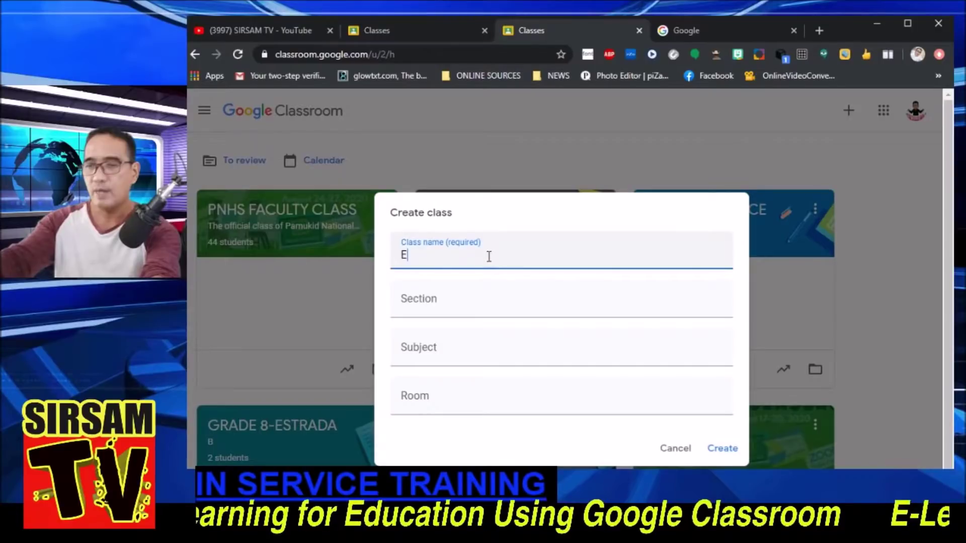
text(NGLISH 8)
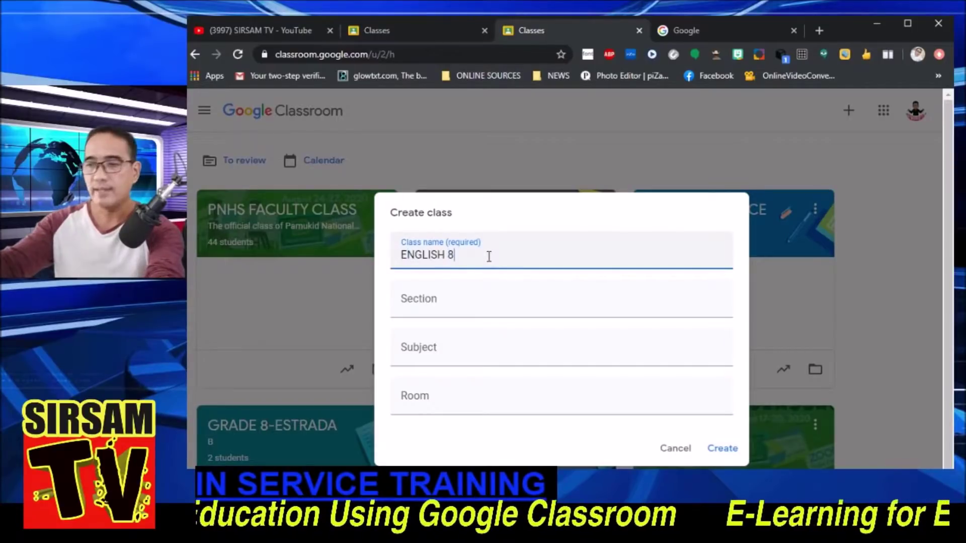
Enter MATAPANG as the section of the new class
click(459, 299)
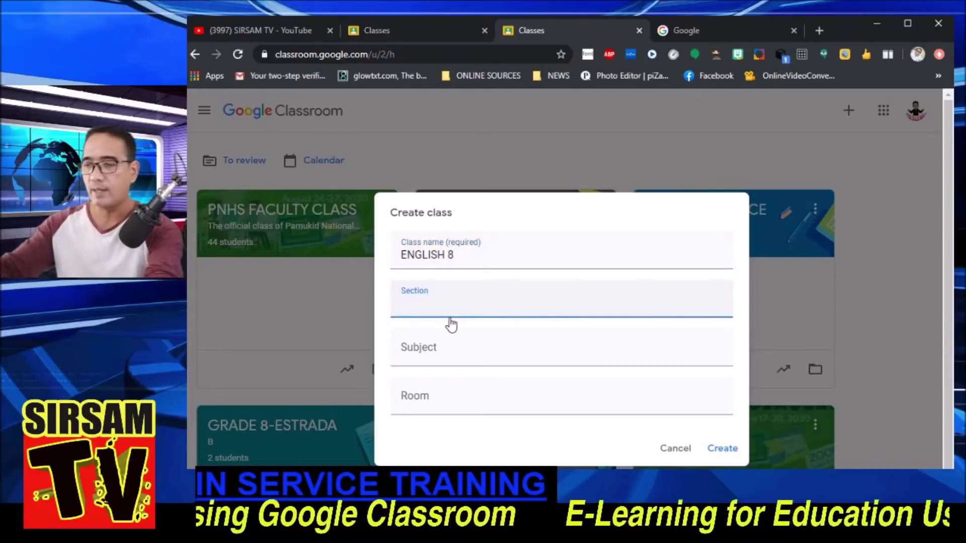
text(MTAPANG)
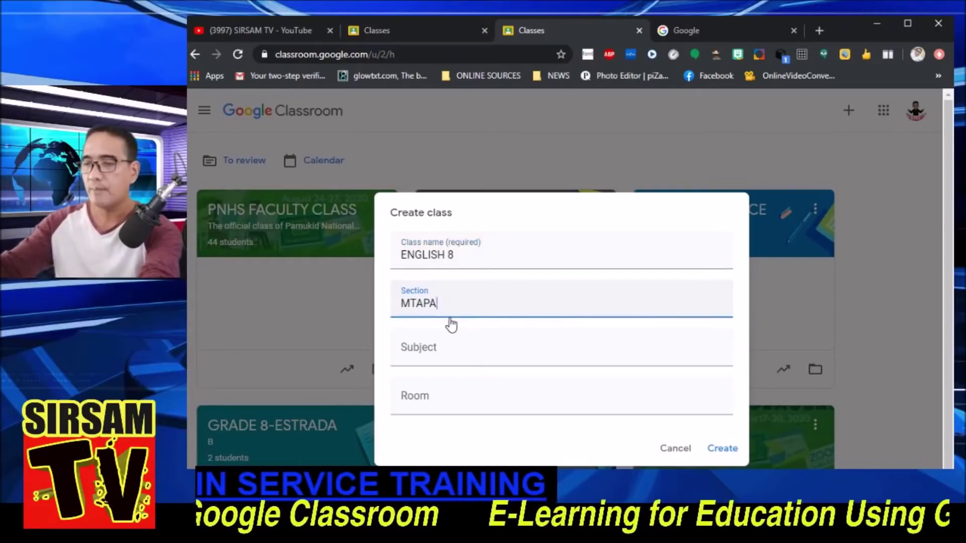
key(BackSpace)
key(BackSpace)
key(BackSpace)
key(BackSpace)
key(BackSpace)
key(BackSpace)
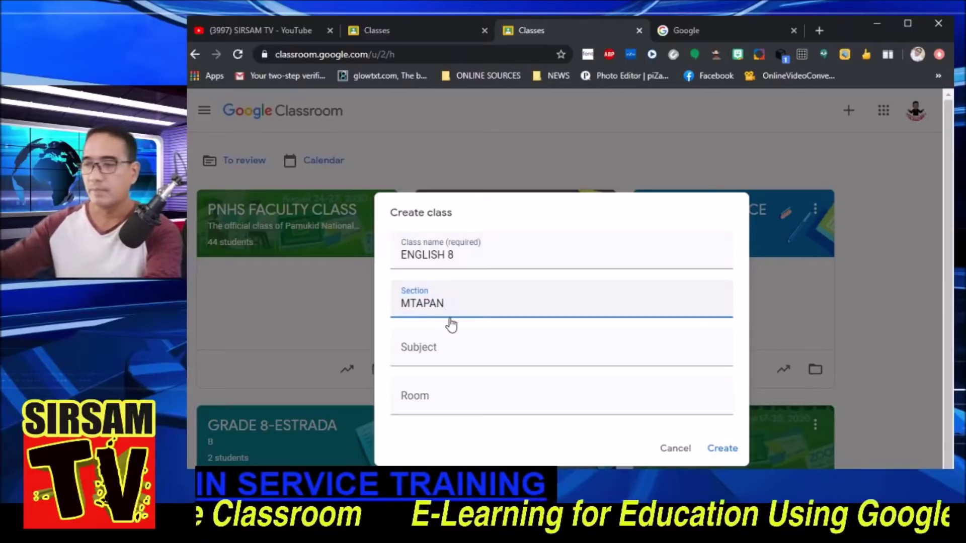
text(AT)
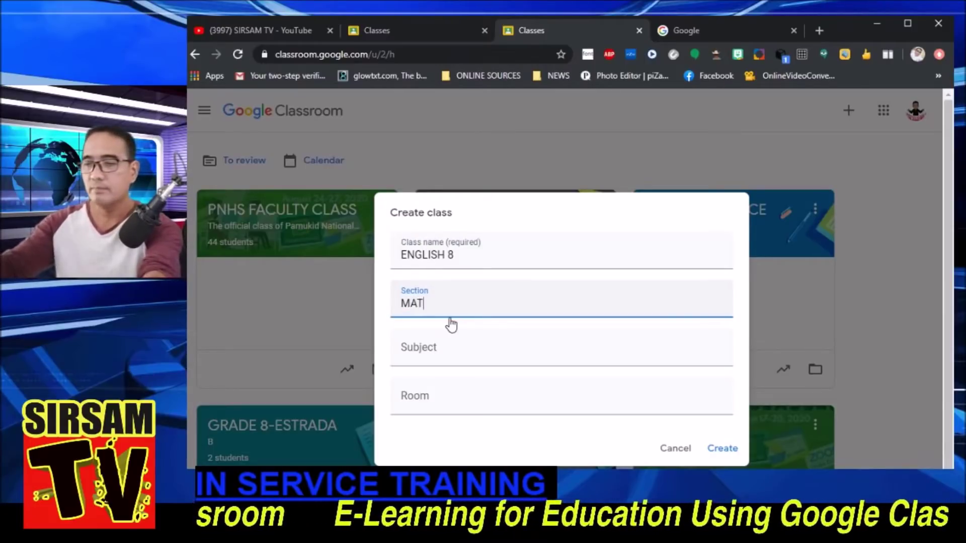
text(APANG)
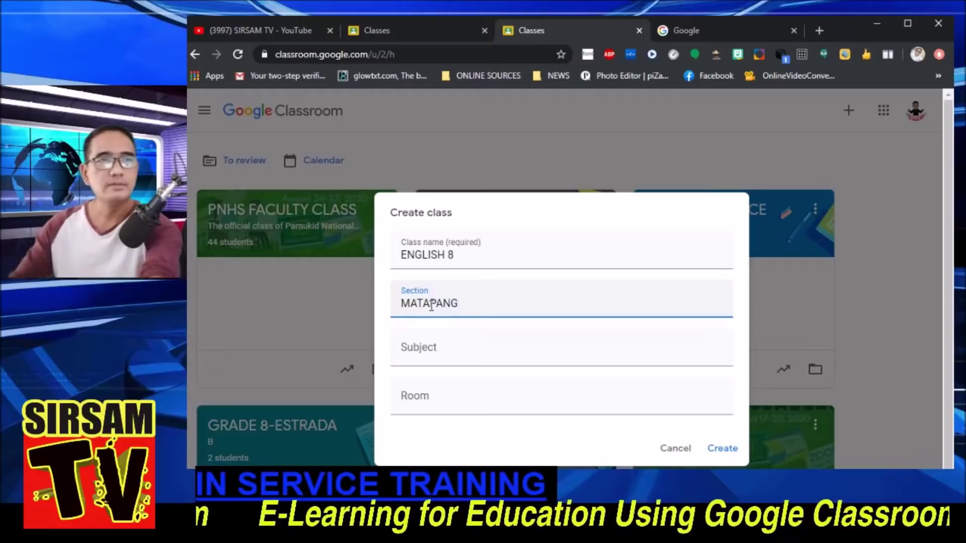
Set the subject to ENGLISH and the room to 143, and create the class
click(445, 352)
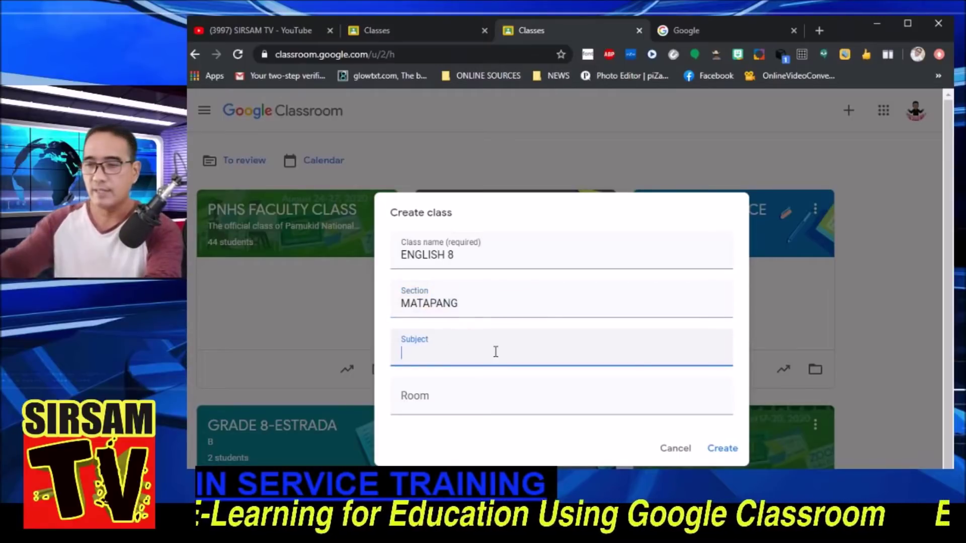
text(ENGLISH)
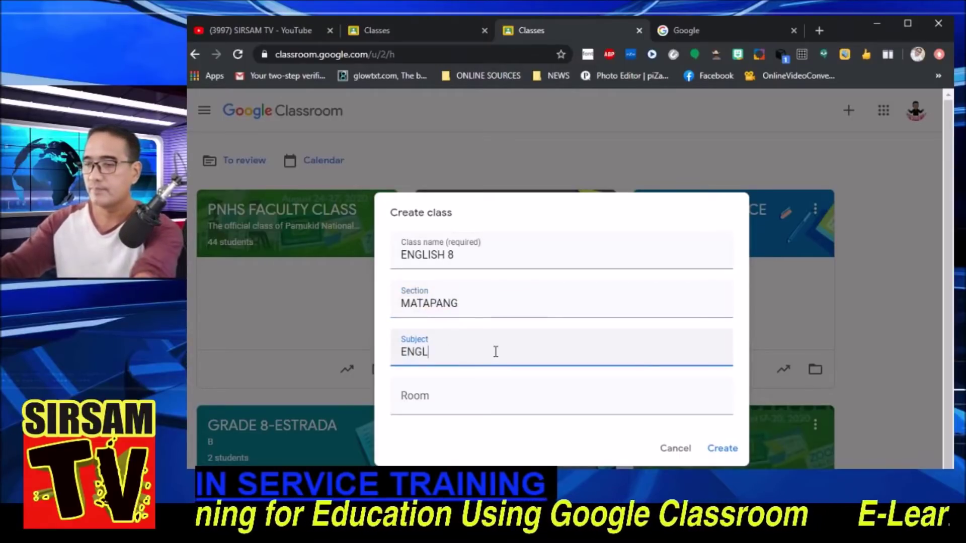
click(454, 401)
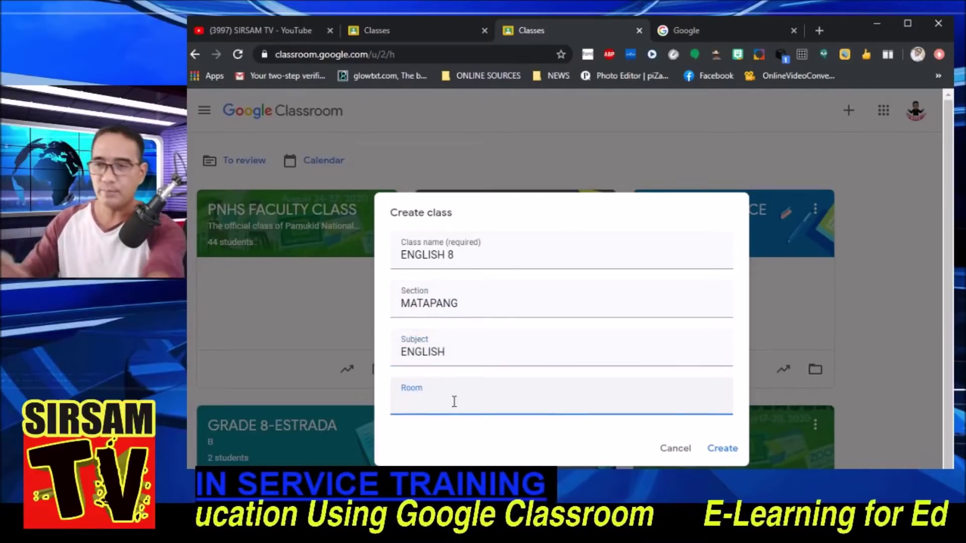
text(143)
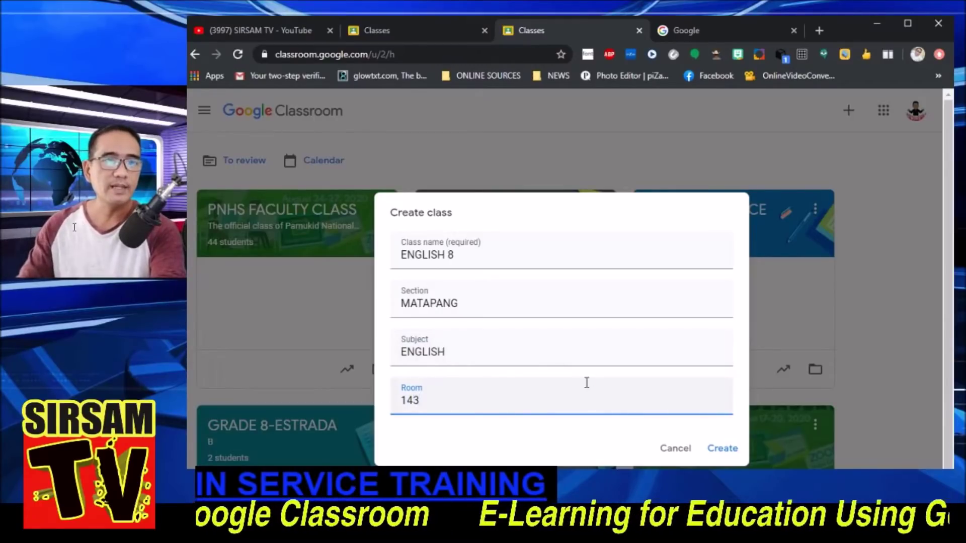
click(719, 452)
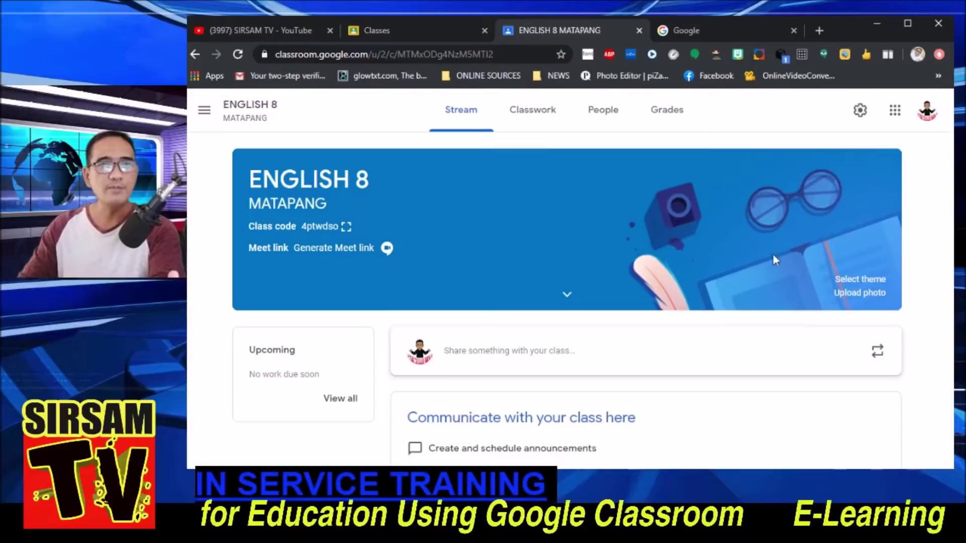
Browse the theme gallery categories and apply the red pottery theme from English & History to the class header
click(856, 279)
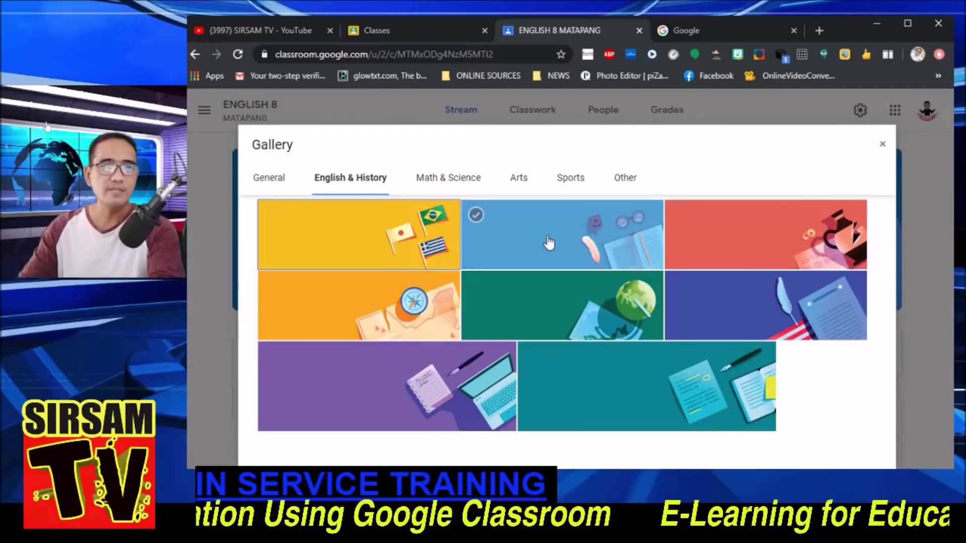
click(443, 180)
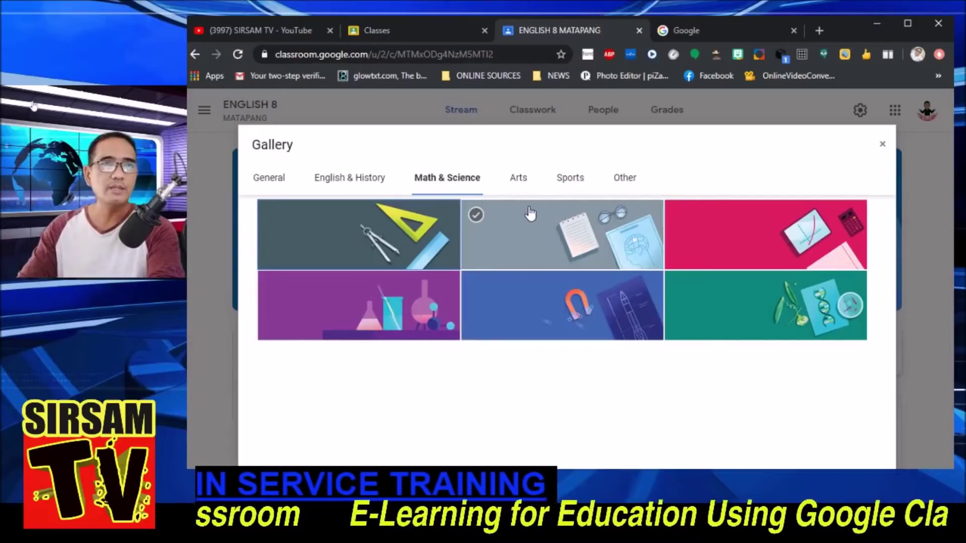
click(520, 184)
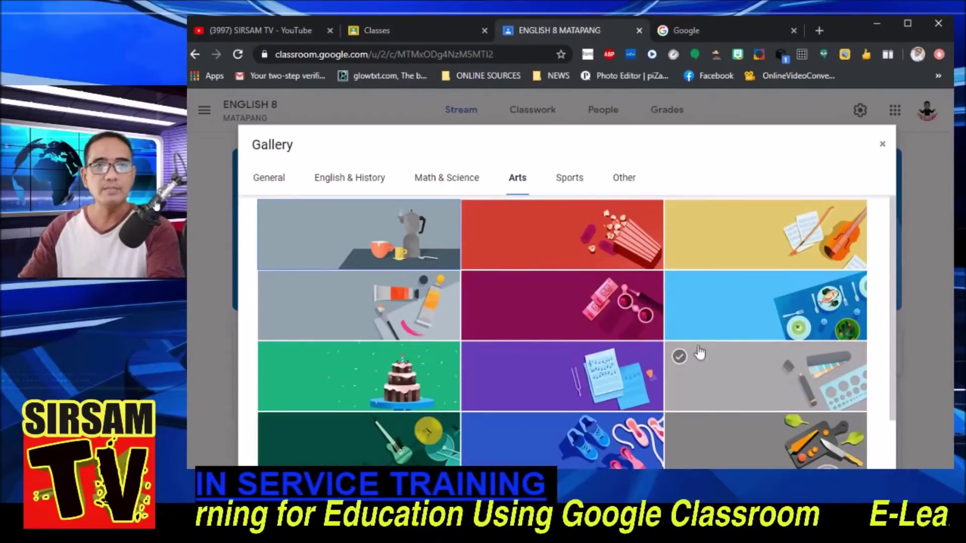
click(573, 182)
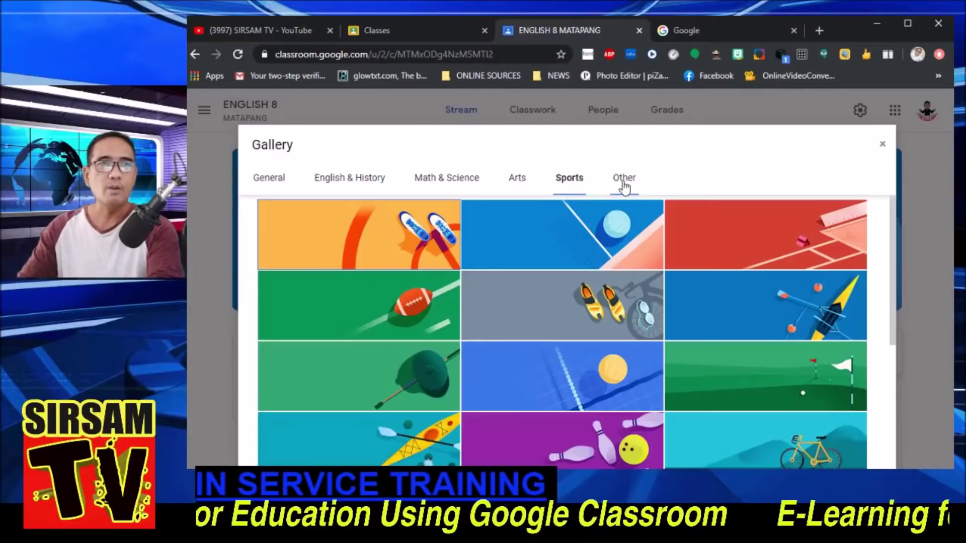
click(623, 181)
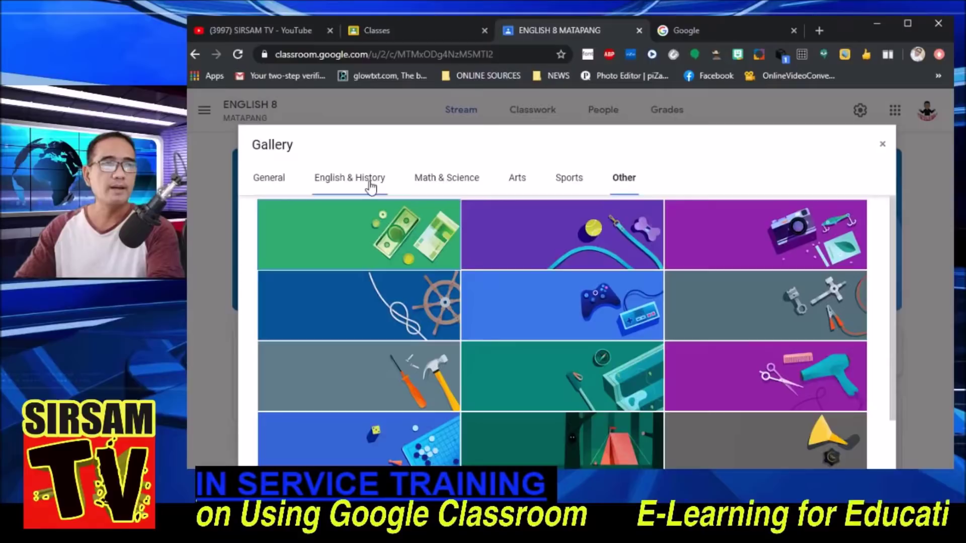
click(370, 187)
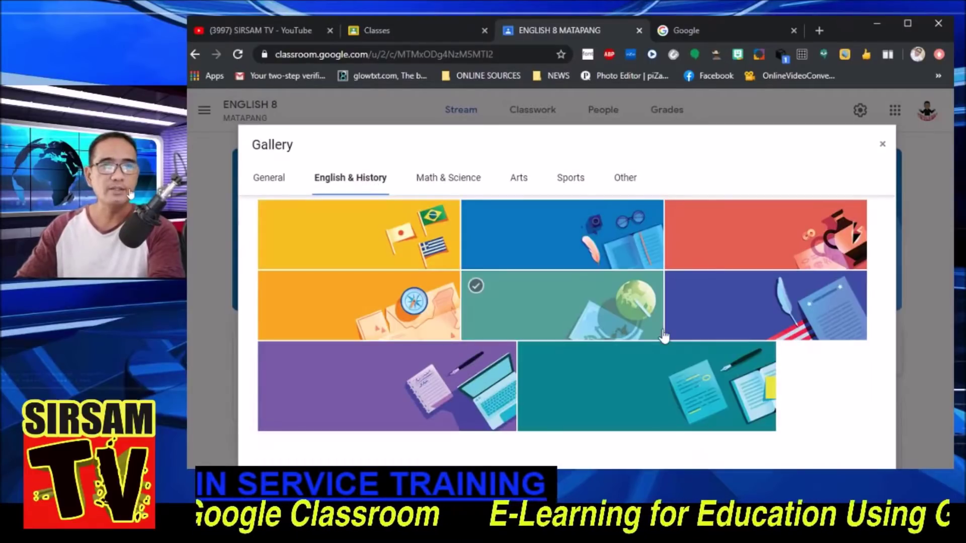
click(629, 239)
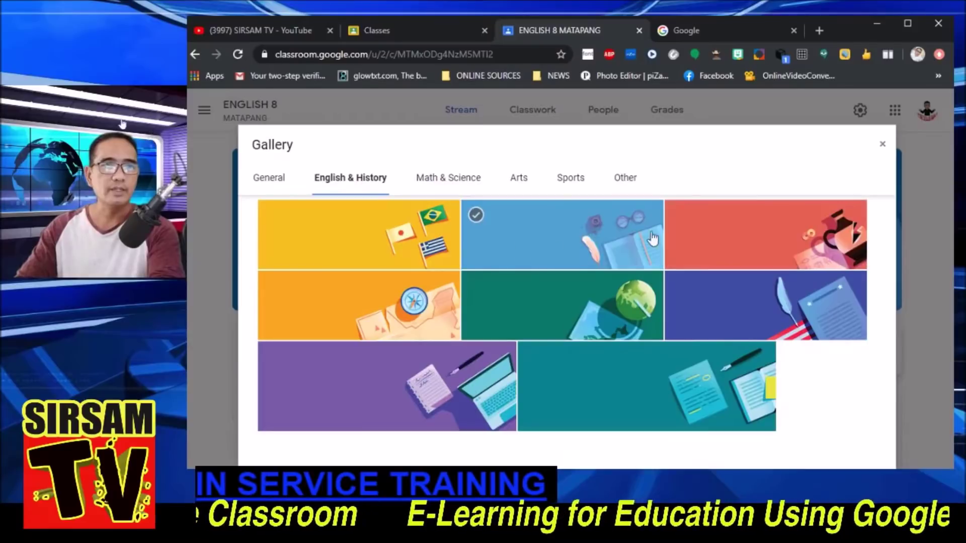
click(737, 237)
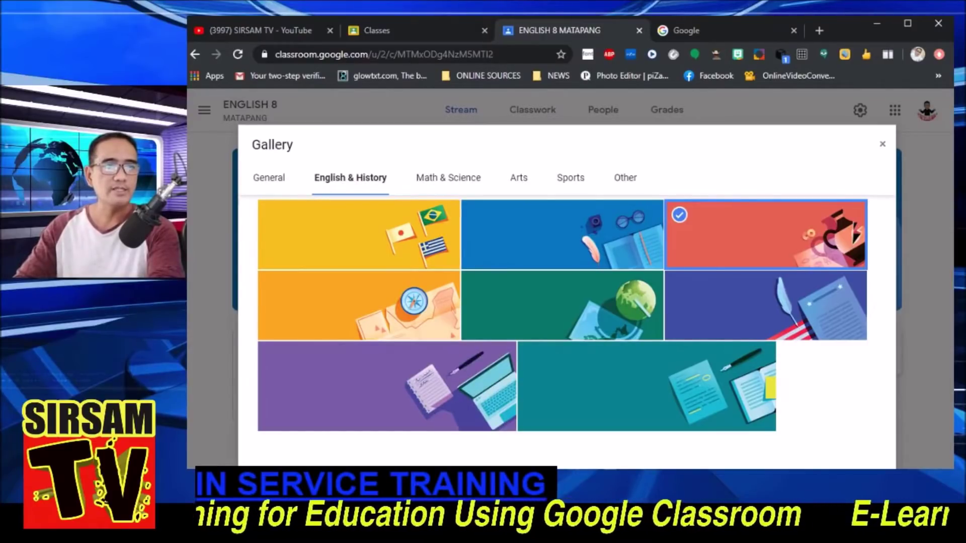
click(850, 478)
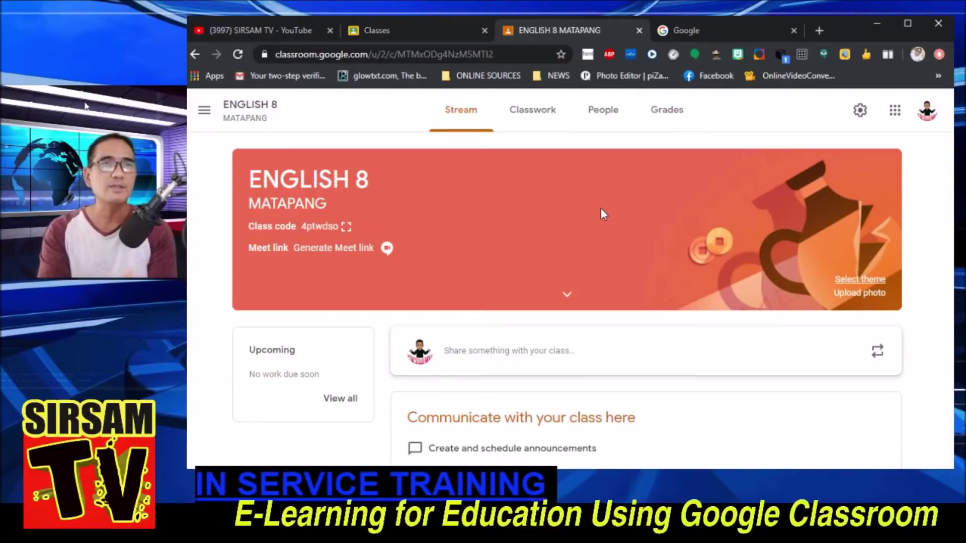
Upload the photo angelo brewing (24).jpg as the class header and enlarge the crop region around its "E-Learning for Education Using Google Classroom" title
click(848, 296)
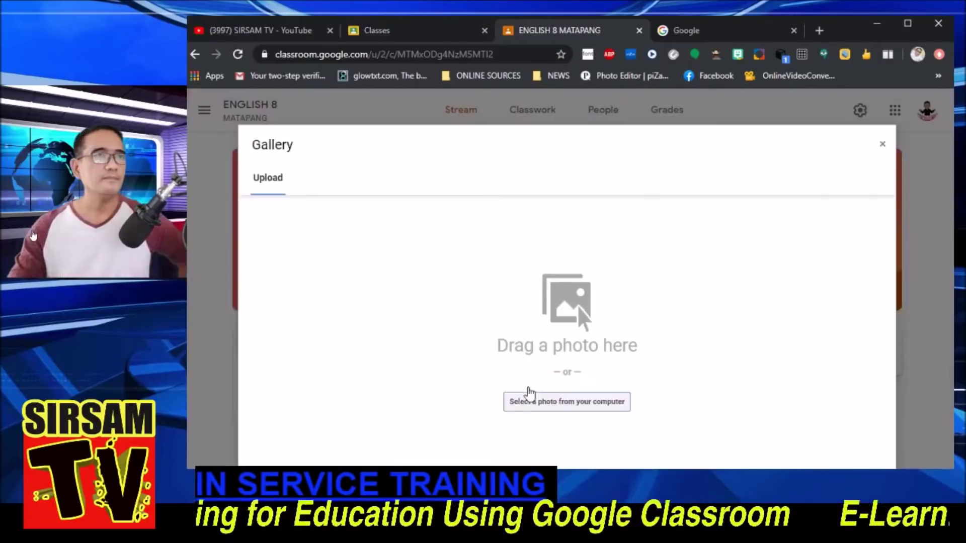
click(551, 407)
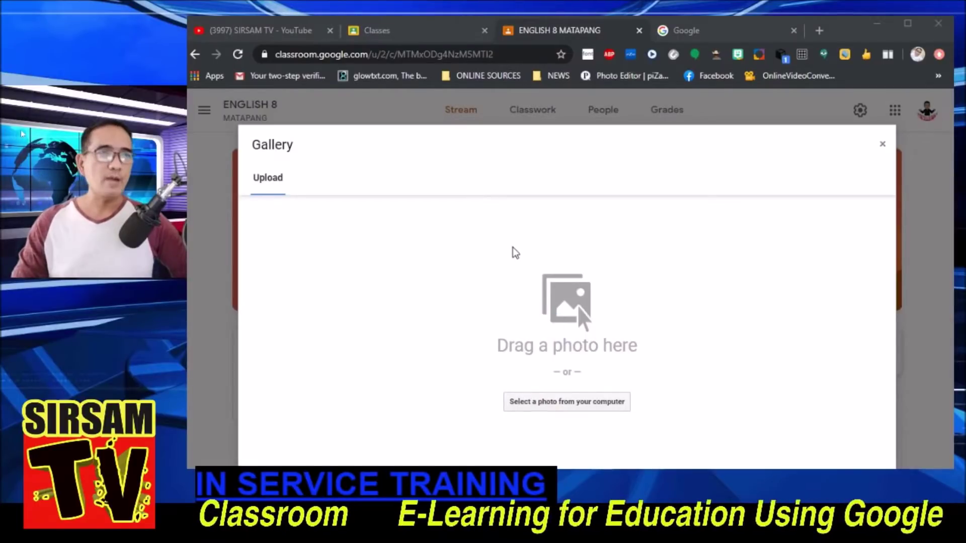
click(698, 361)
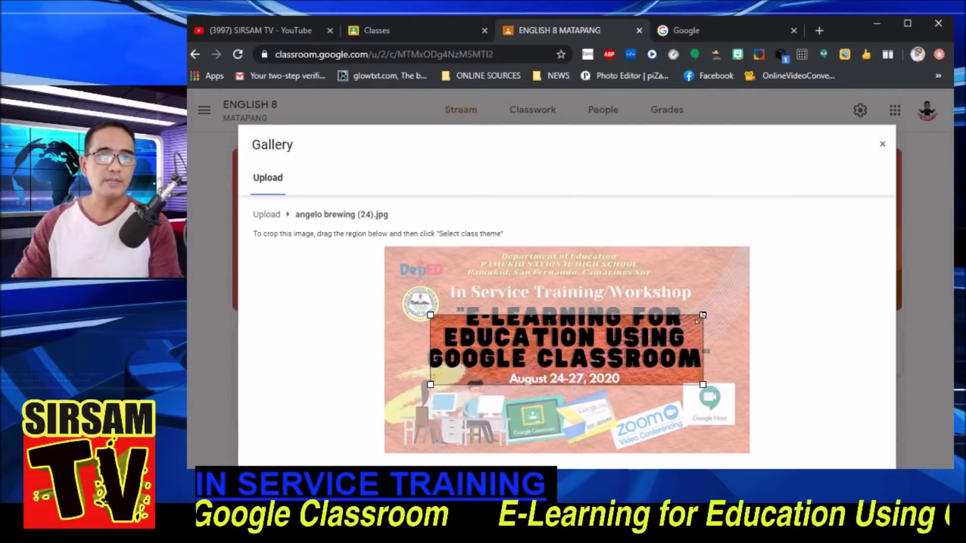
drag(703, 314, 723, 298)
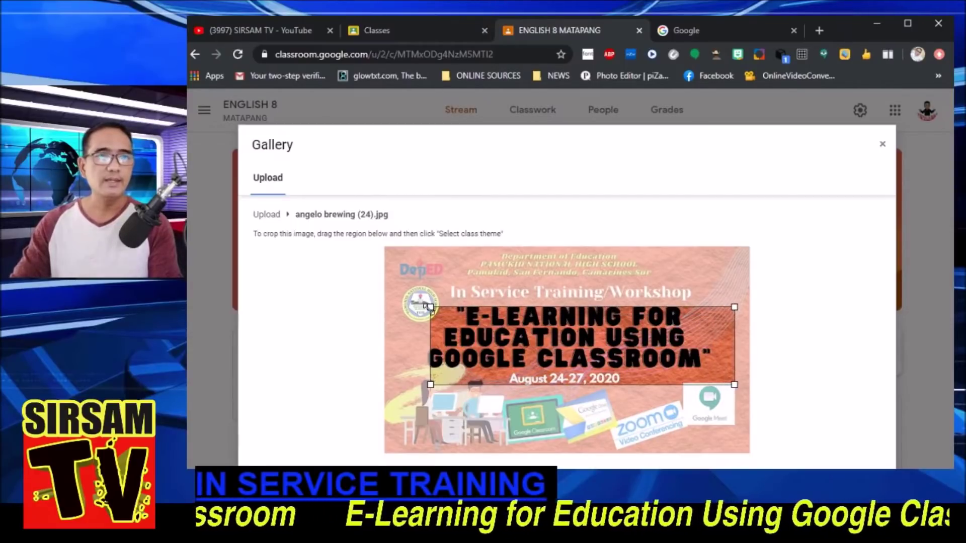
drag(430, 306, 384, 296)
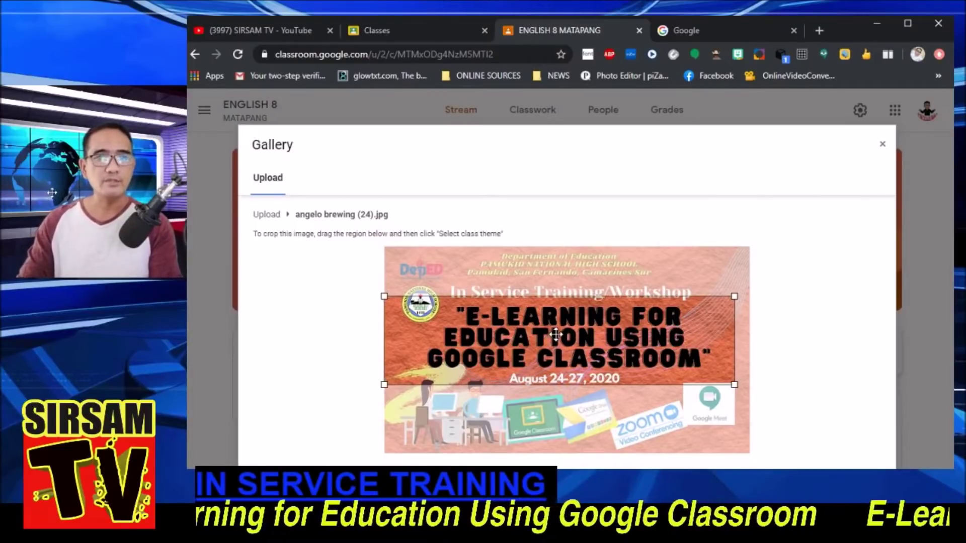
drag(556, 335, 560, 320)
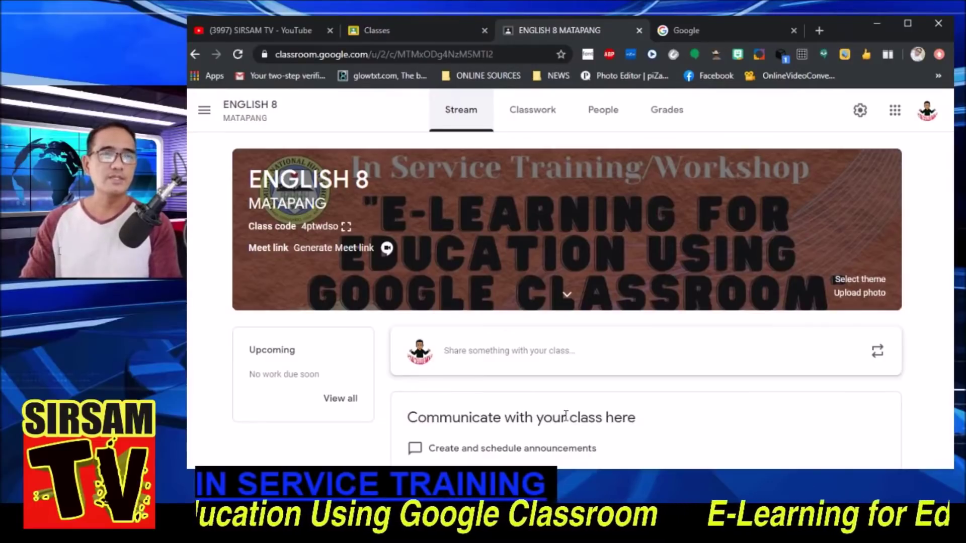
Write a stream announcement reading "Welcome to our classroom. I'm glad you are here in my class. How do you feel today?"
click(509, 349)
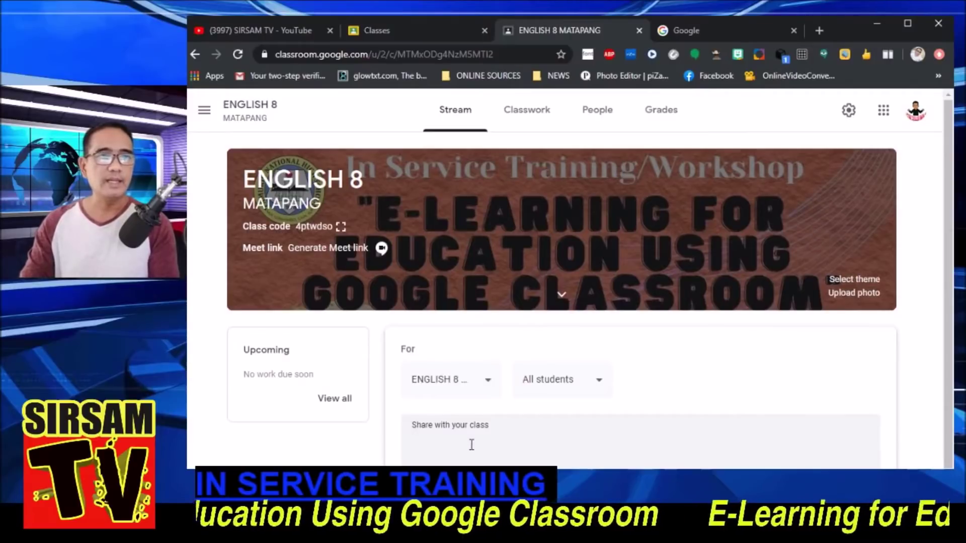
text(Welcome to our classroom. I'm glad you are here in my class. How do you feel today?)
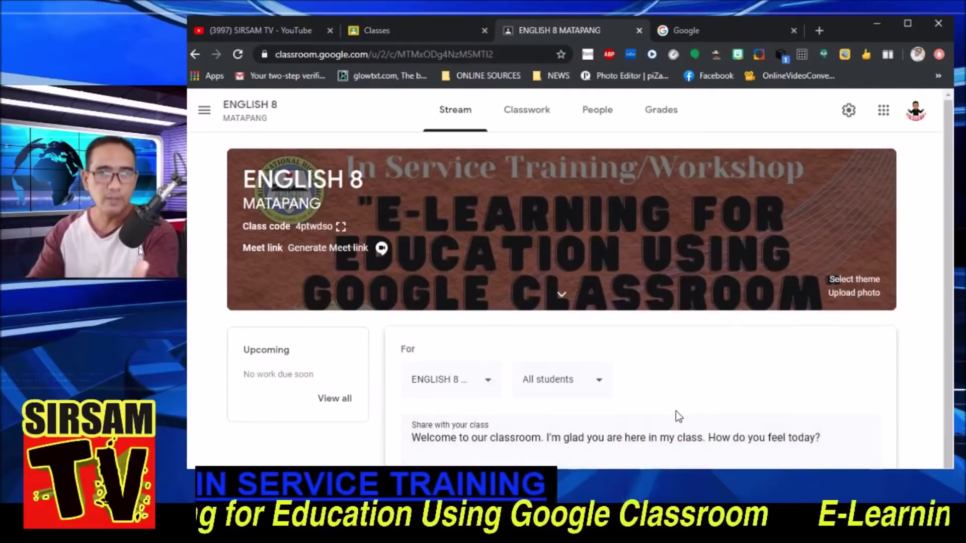
Add the classes GRADE 8-ESTRADA, GRADE 8-FRANCE, GRADE 8-ROSE and PNHS FACULTY CLASS as recipients of the announcement
scroll(674, 416, down, 2)
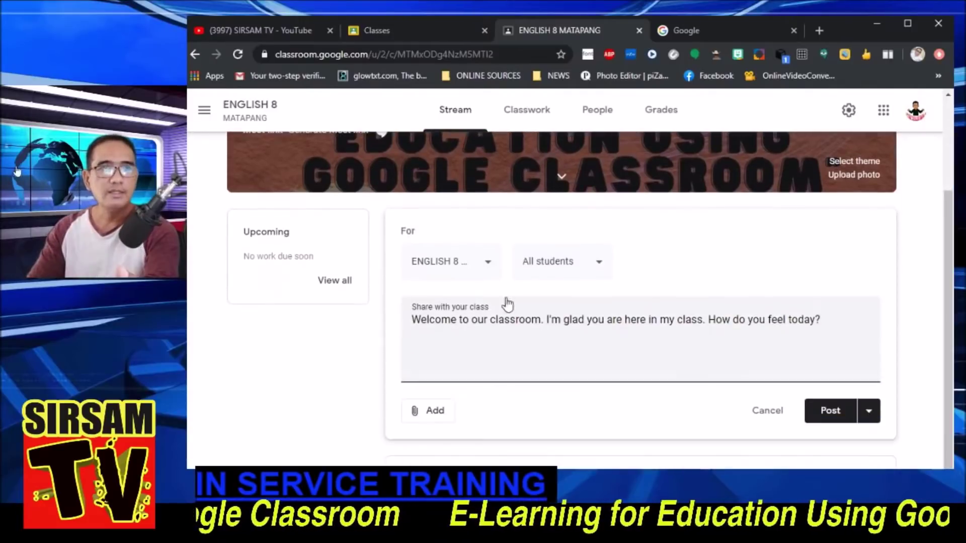
click(488, 264)
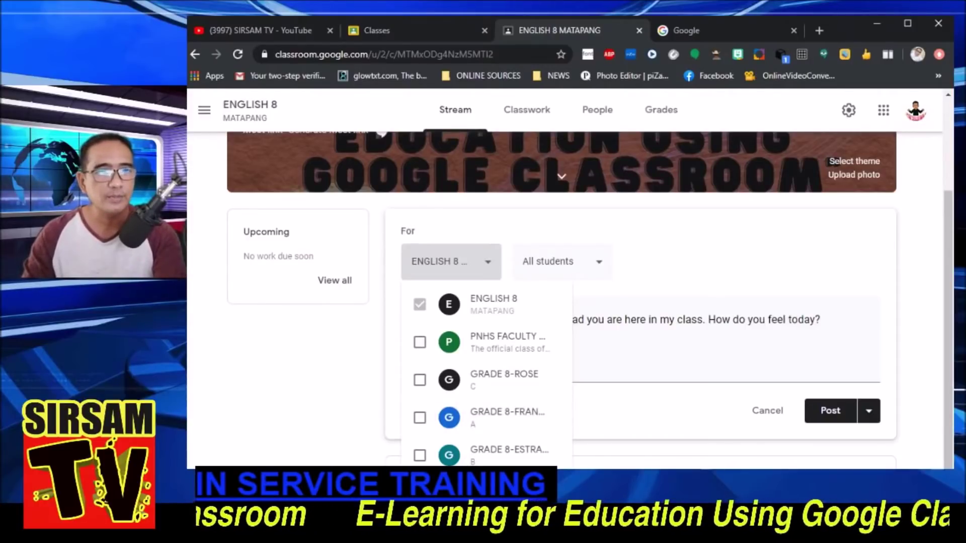
click(420, 455)
click(420, 418)
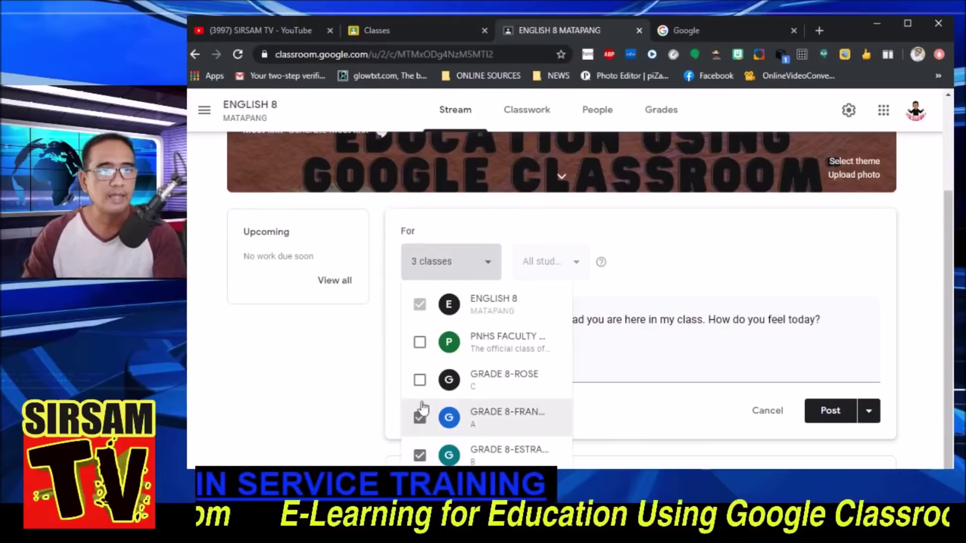
click(420, 380)
click(419, 343)
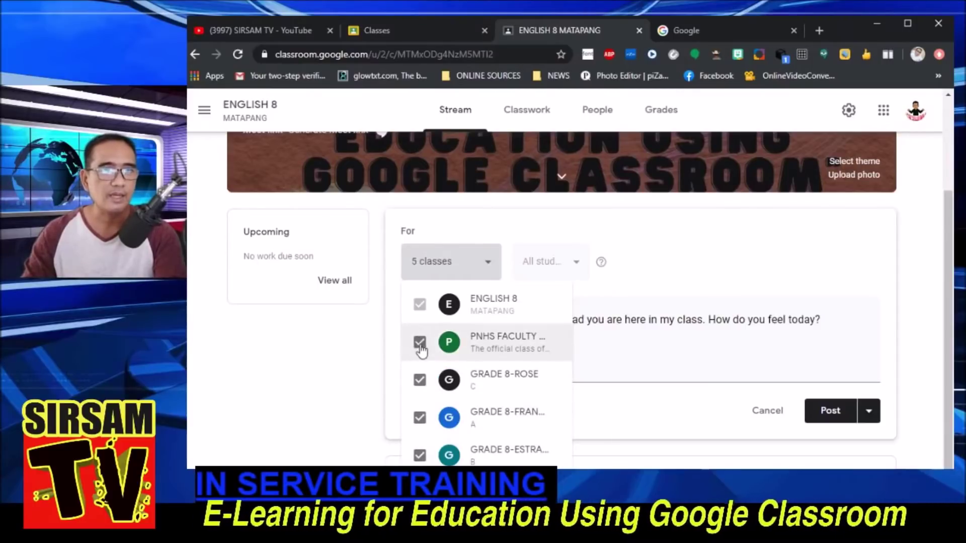
Remove PNHS FACULTY CLASS, GRADE 8-ROSE, GRADE 8-FRANCE and GRADE 8-ESTRADA from the announcement's recipients, keeping only ENGLISH 8
click(419, 343)
click(419, 379)
click(420, 417)
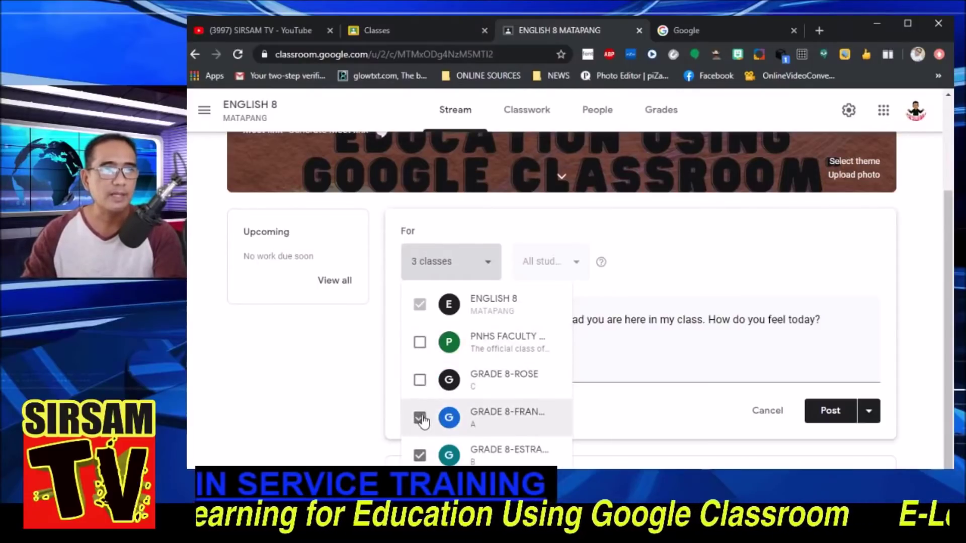
click(419, 456)
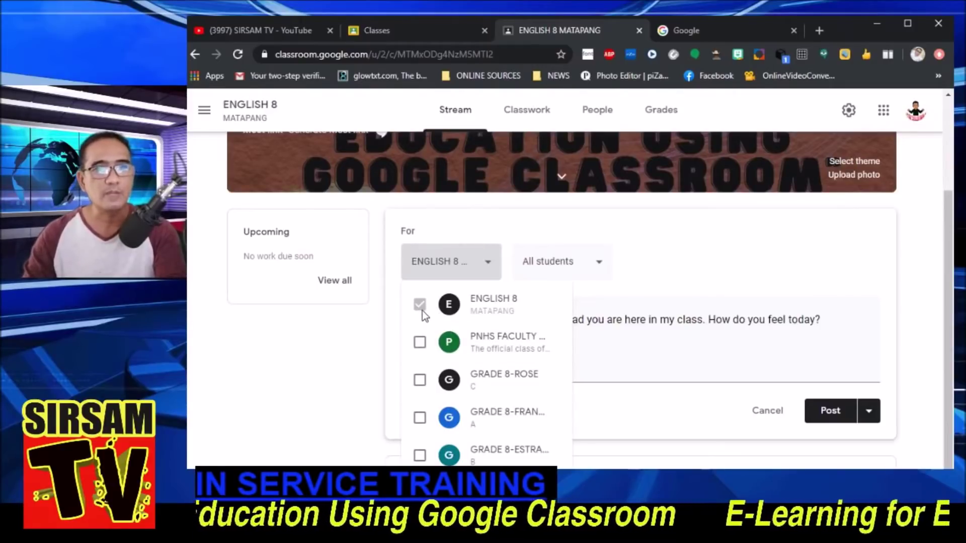
click(485, 270)
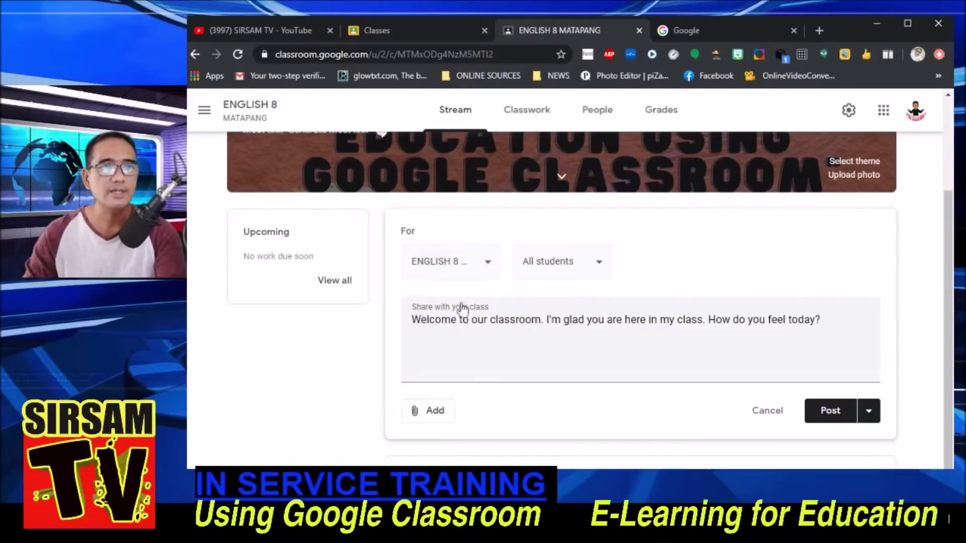
Review the class list and the student selection available for the announcement's audience
click(484, 272)
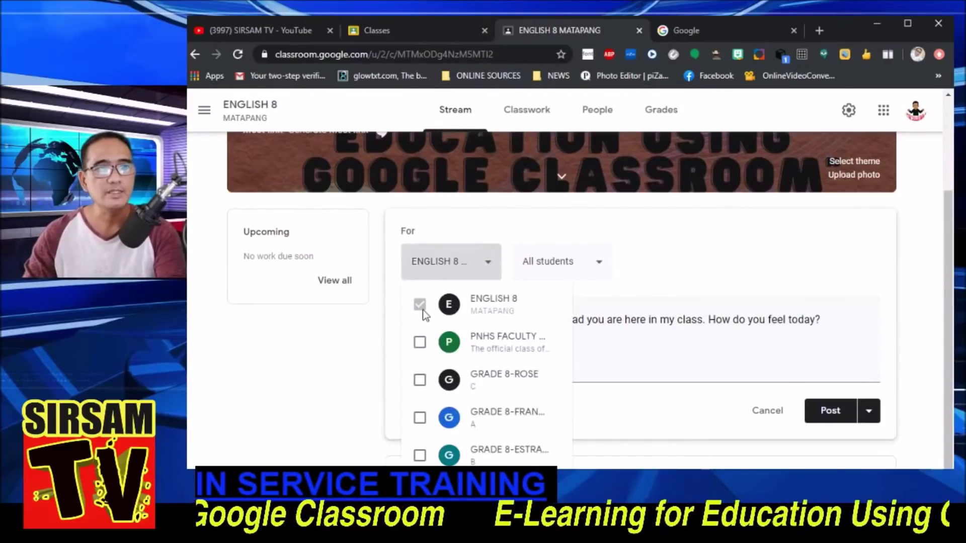
click(462, 272)
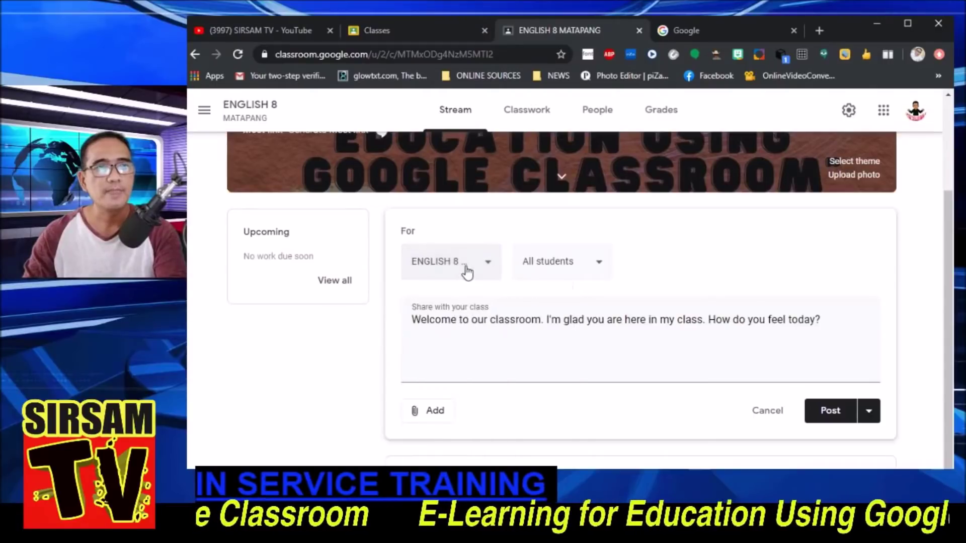
click(546, 271)
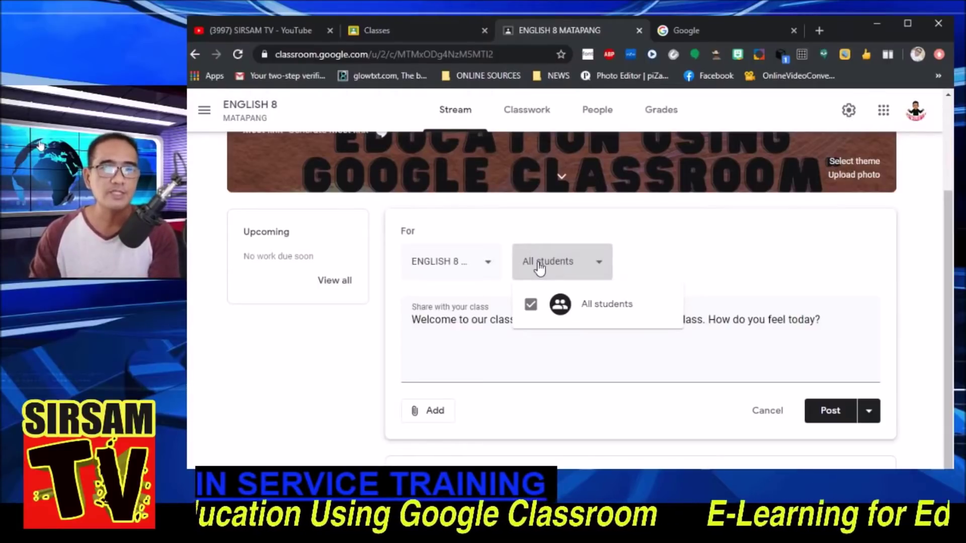
click(725, 333)
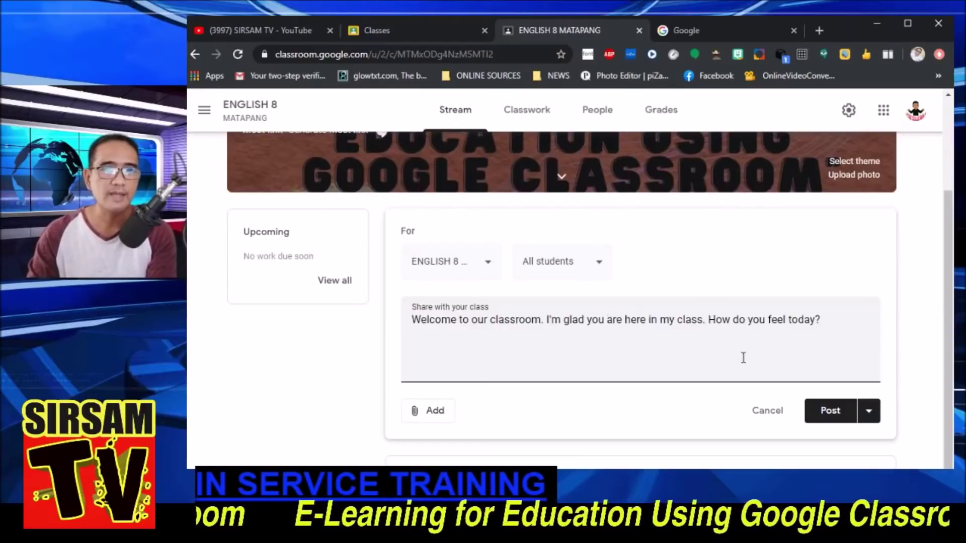
click(869, 416)
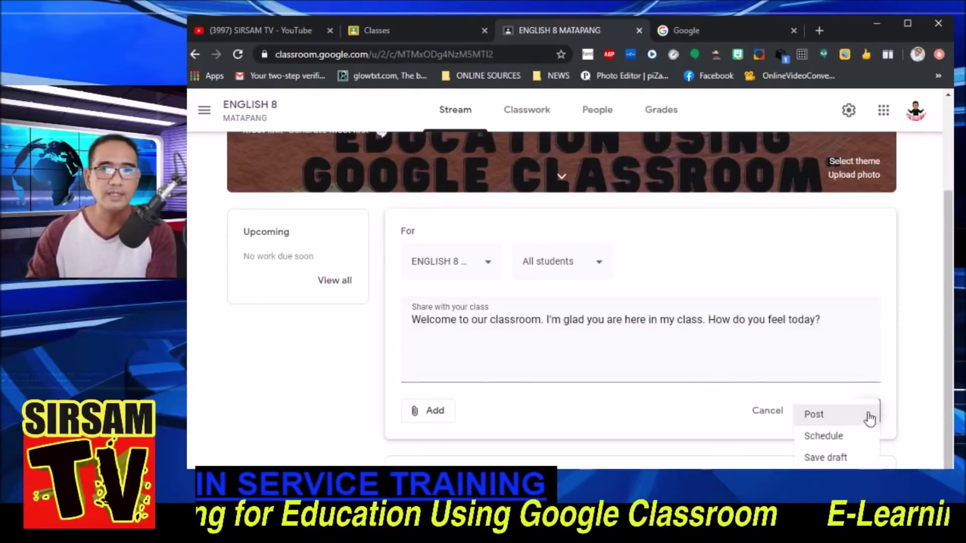
click(822, 438)
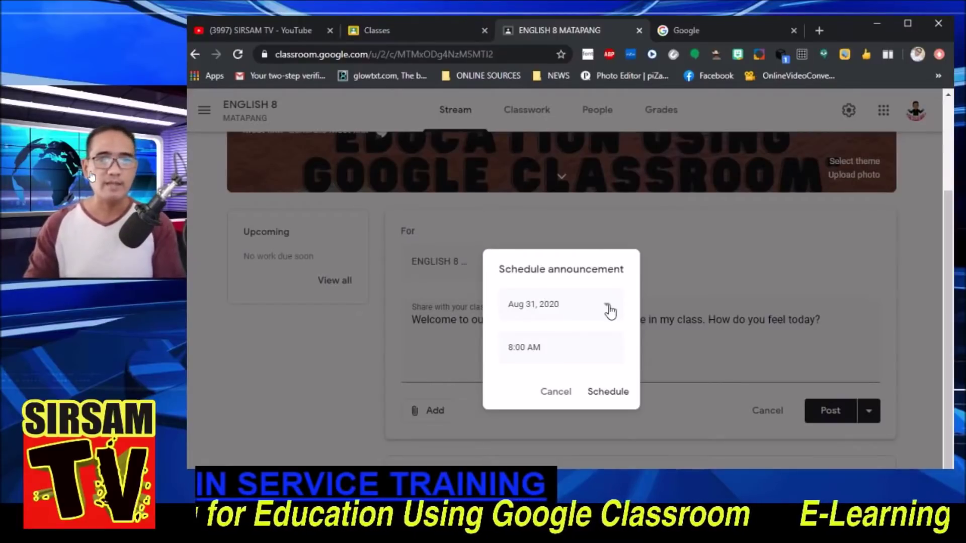
click(561, 313)
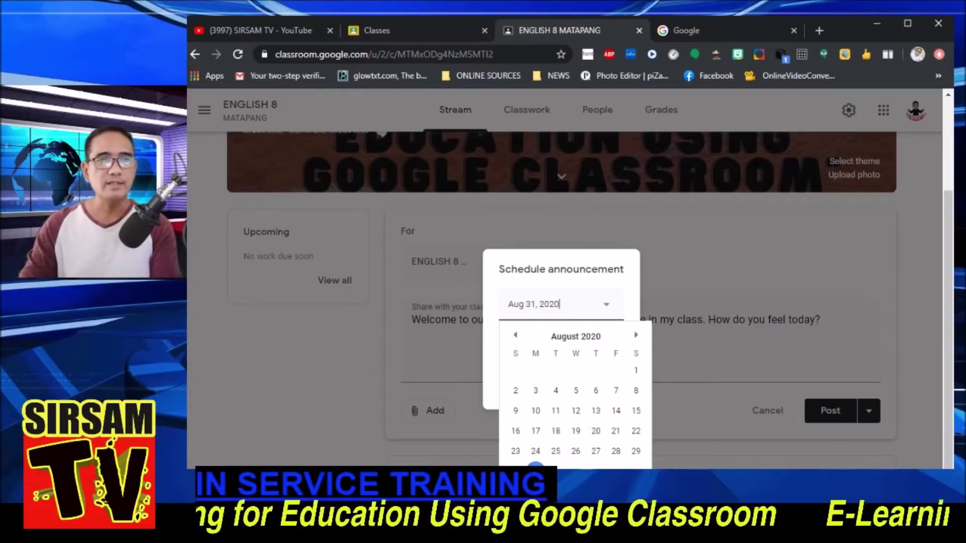
click(536, 471)
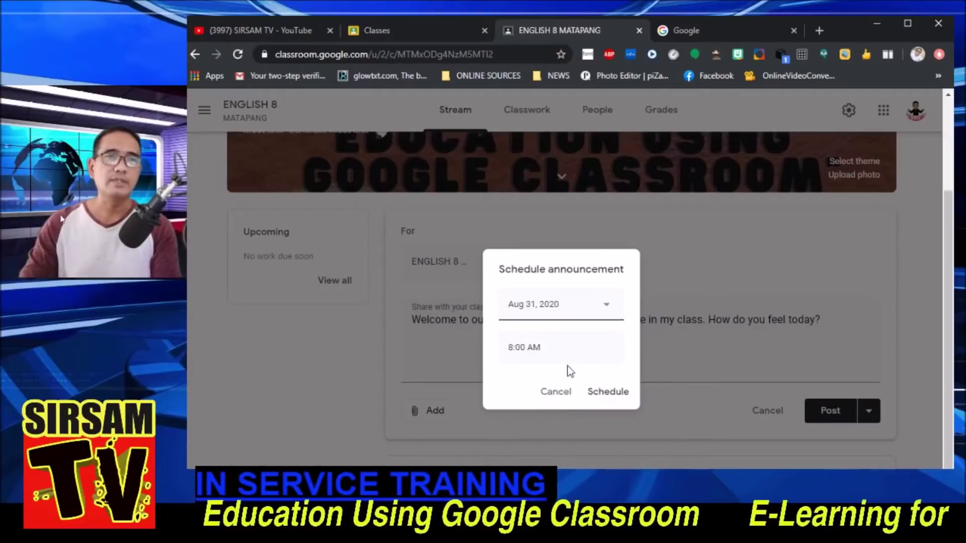
click(552, 352)
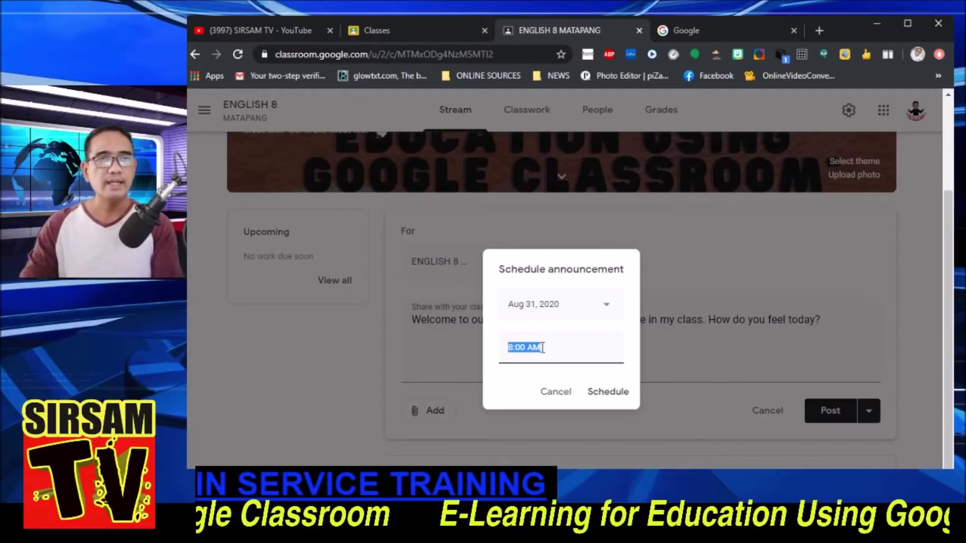
click(518, 348)
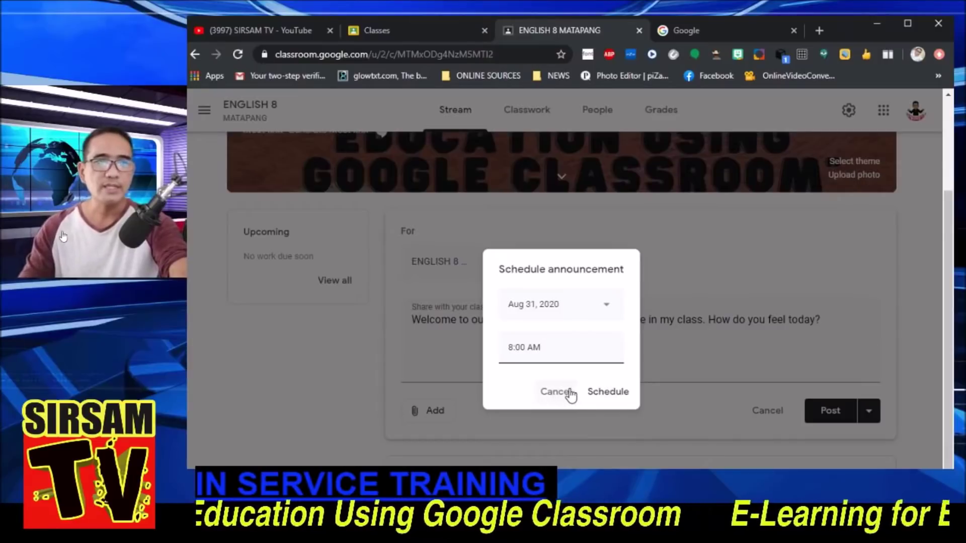
click(555, 392)
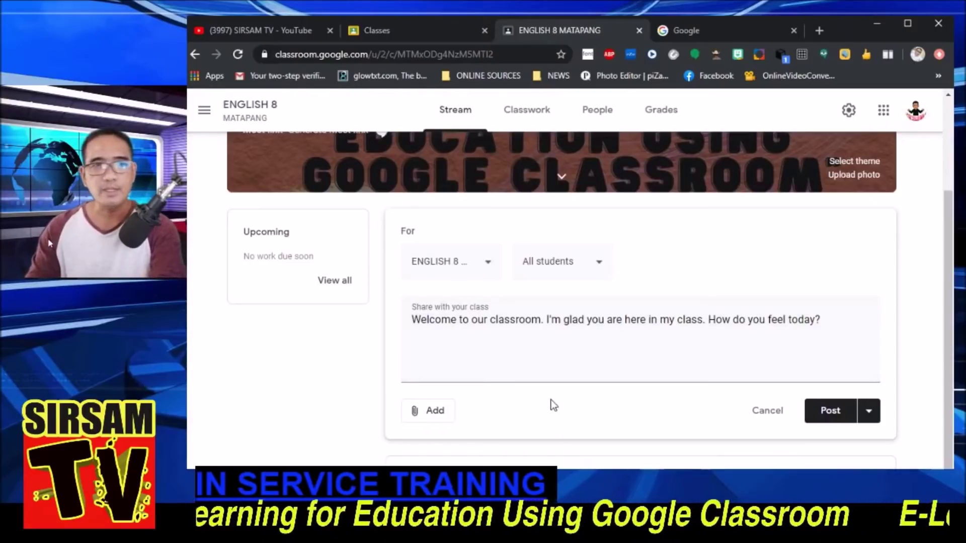
Attach the image Financial Tips for Millennials (2).jpg from My Drive in Google Drive to the announcement
click(428, 417)
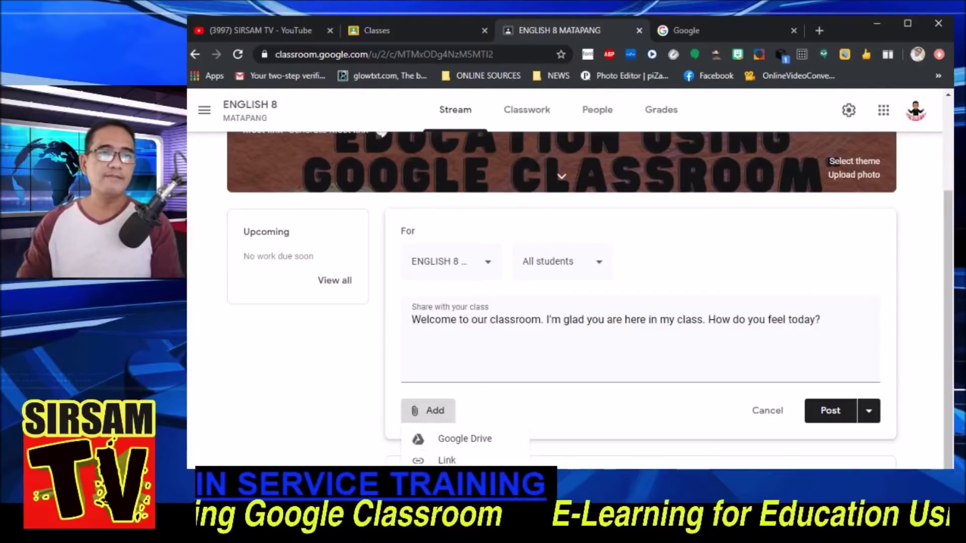
click(449, 441)
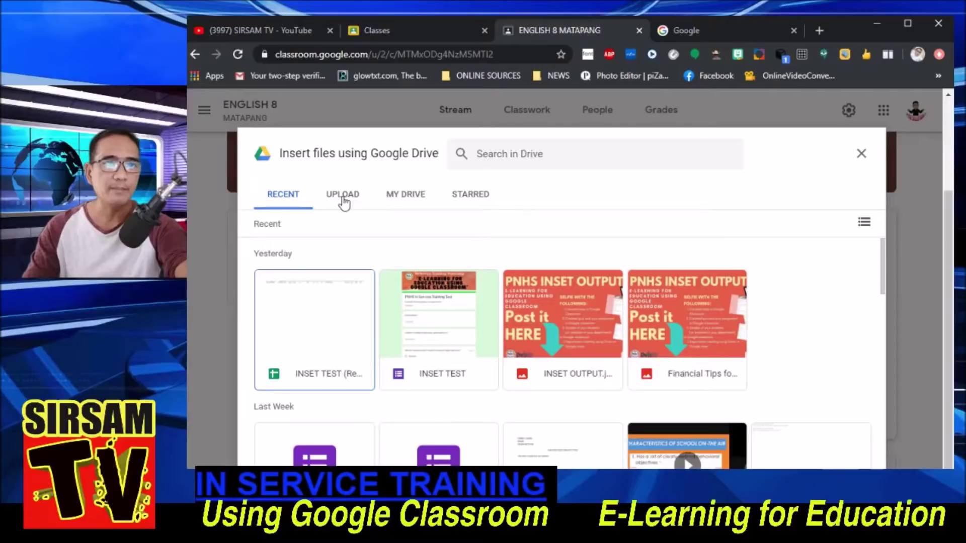
click(397, 200)
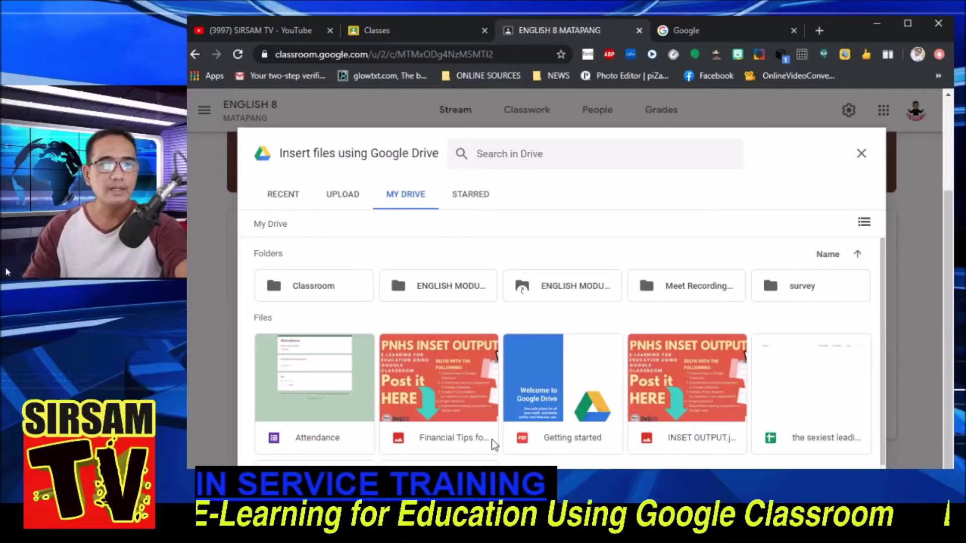
scroll(451, 369, down, 2)
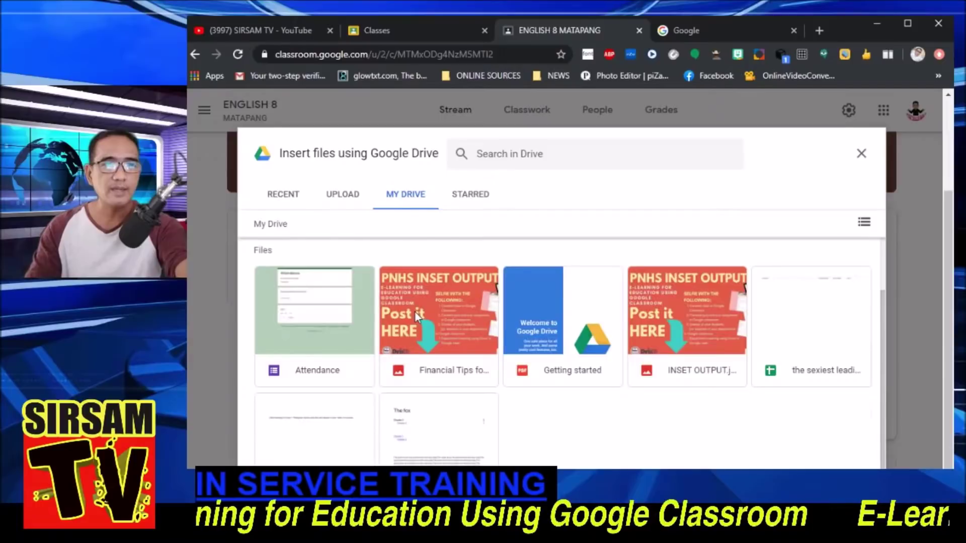
scroll(483, 377, up, 1)
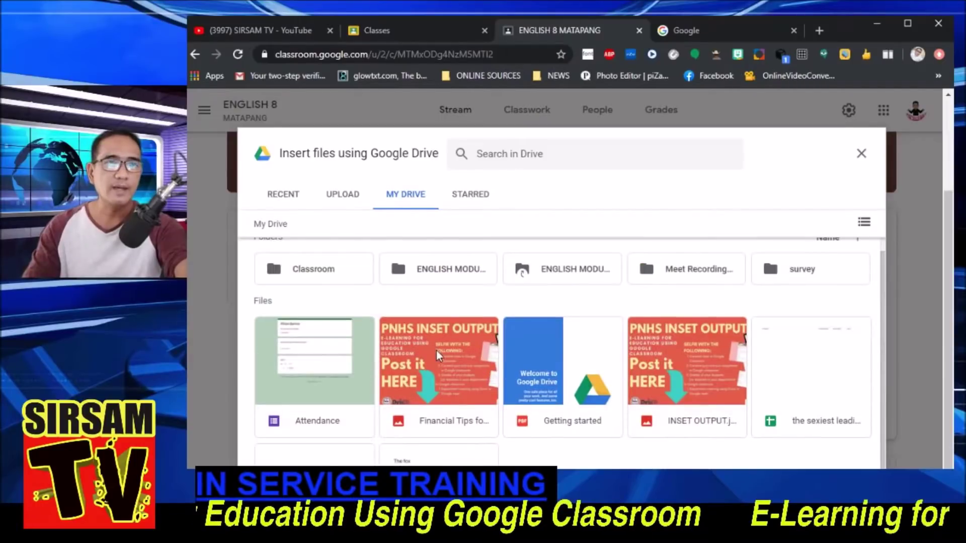
click(472, 352)
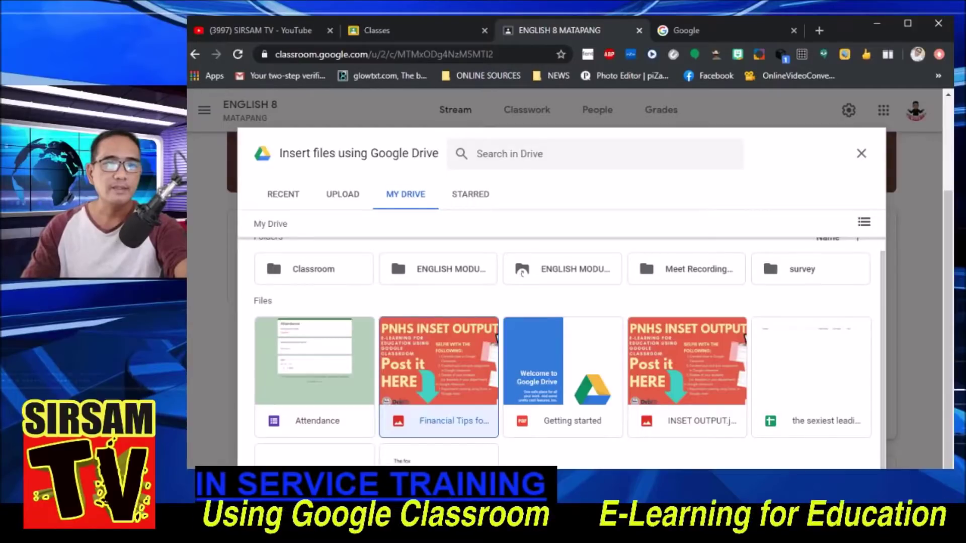
key(Return)
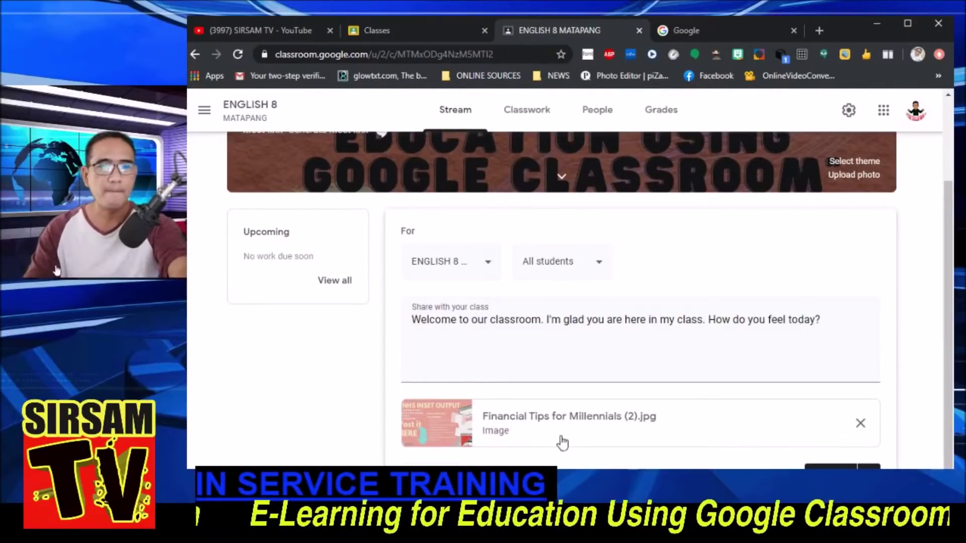
scroll(559, 441, down, 1)
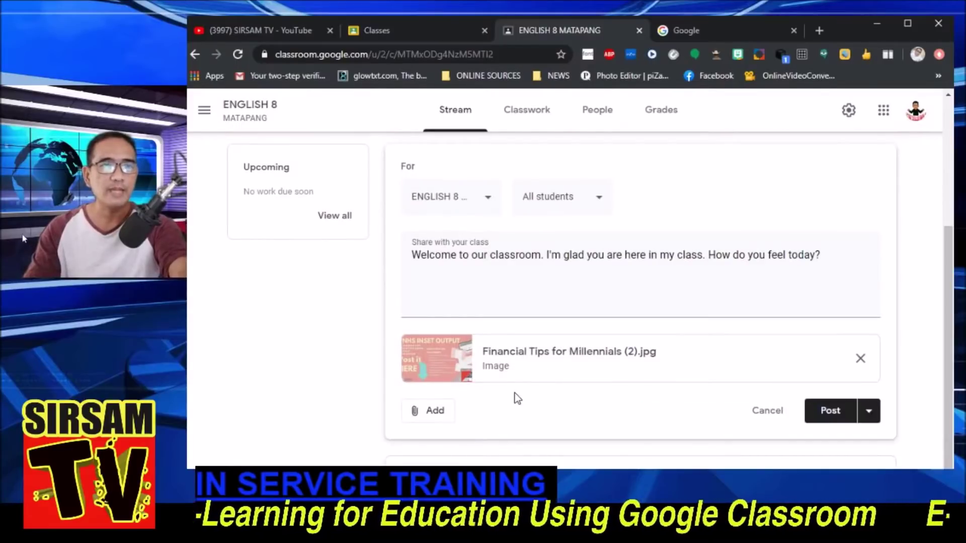
click(437, 415)
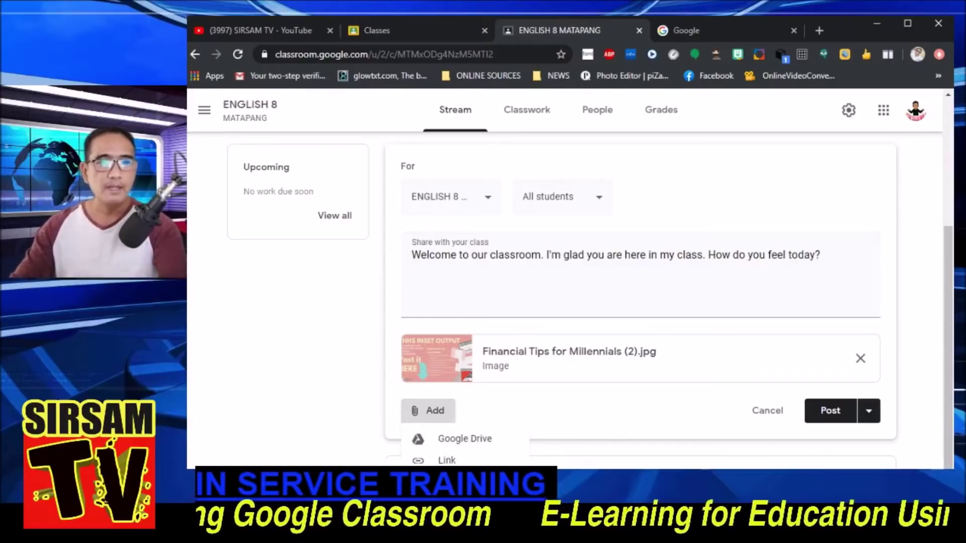
click(445, 461)
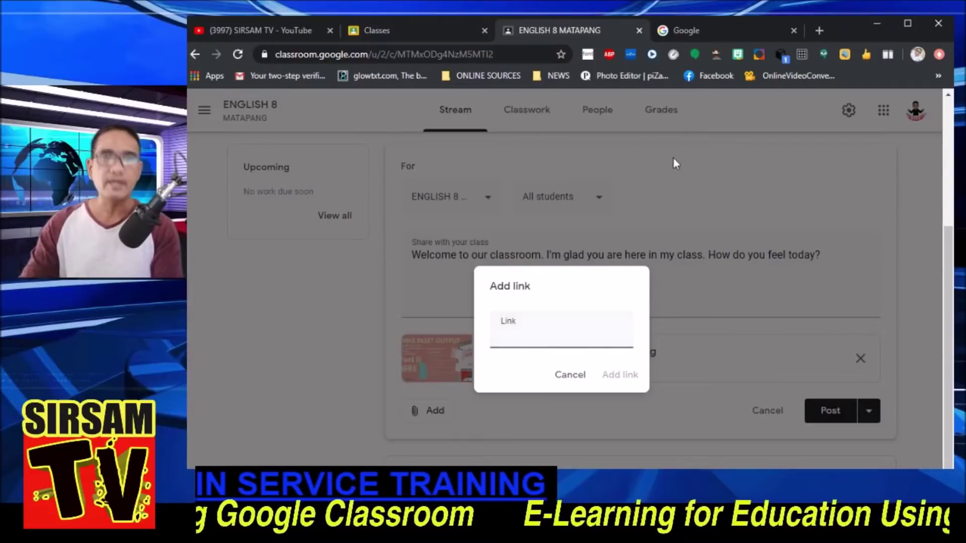
click(694, 30)
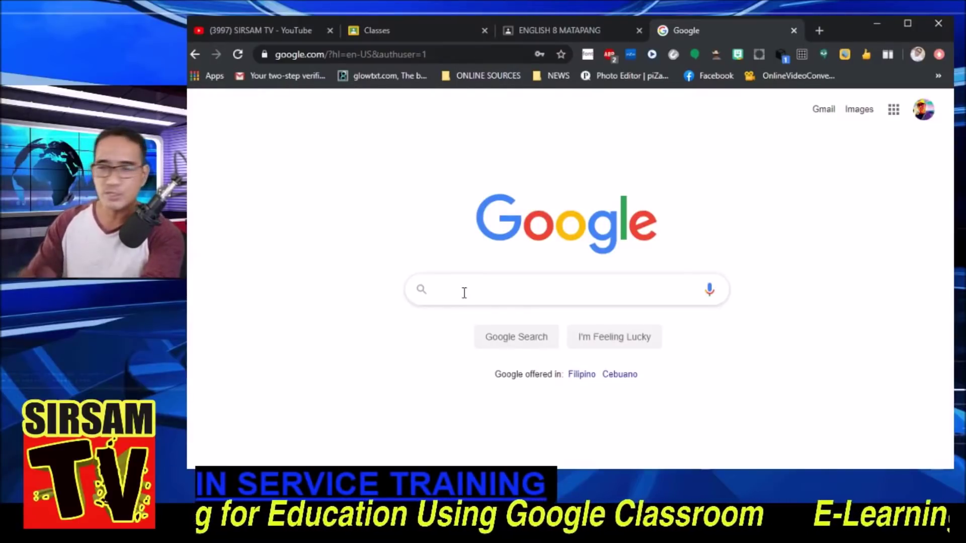
text(e)
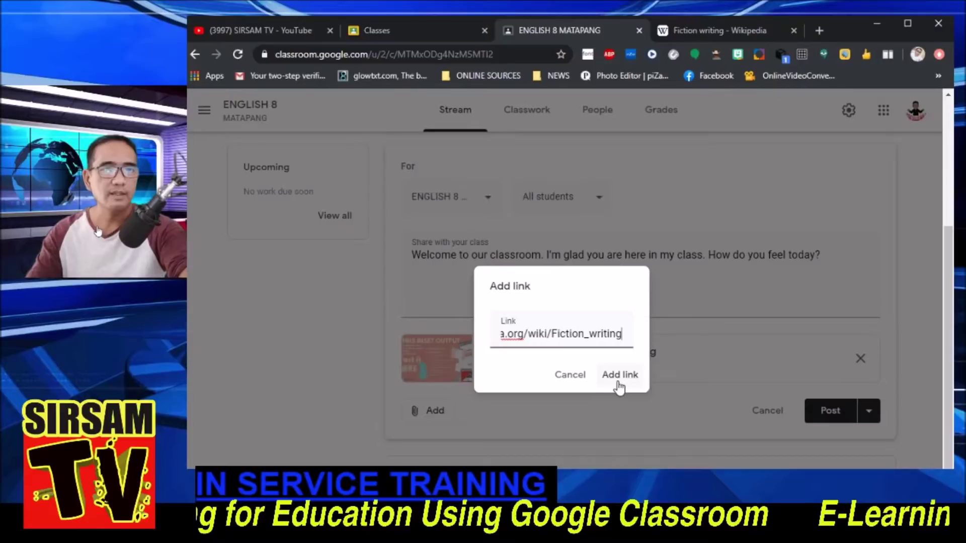
click(619, 377)
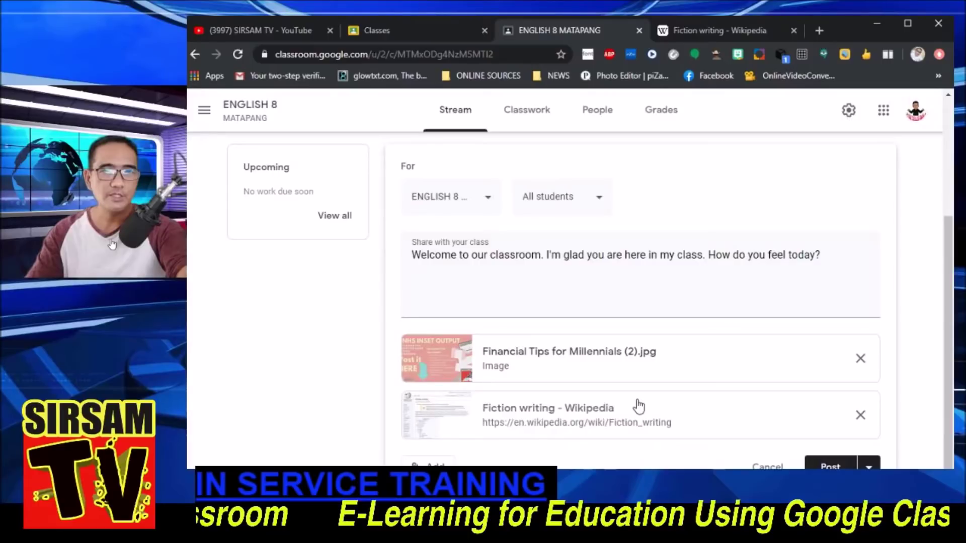
Search YouTube for "sirsam tv paano mag enroll" and attach the video "PAANO MAG ENROL NGAYONG S/Y 2020-2021?" to the announcement
scroll(550, 373, down, 1)
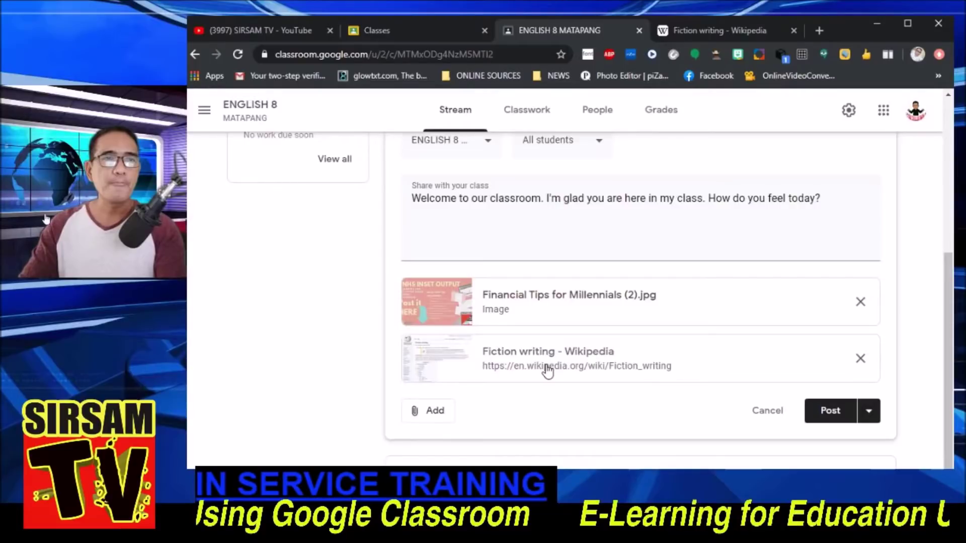
click(547, 371)
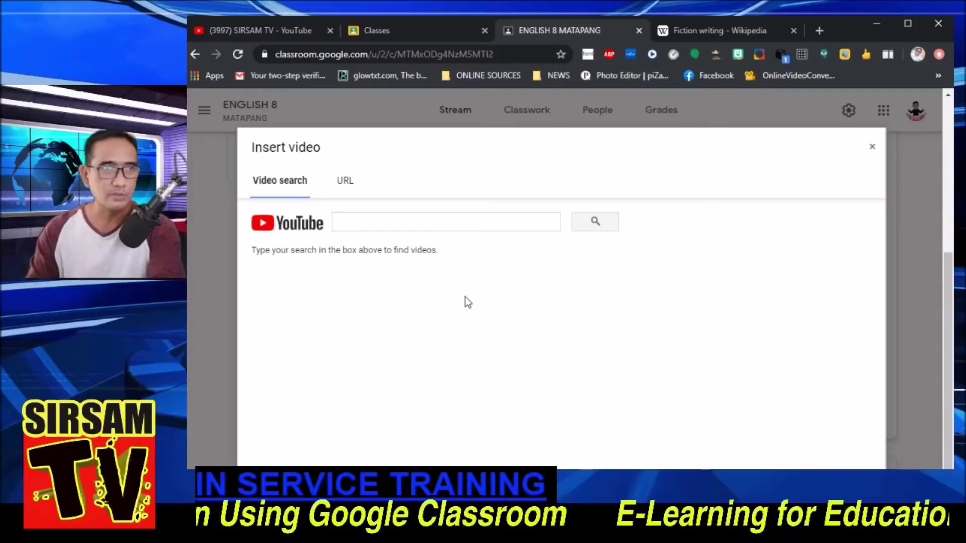
click(394, 224)
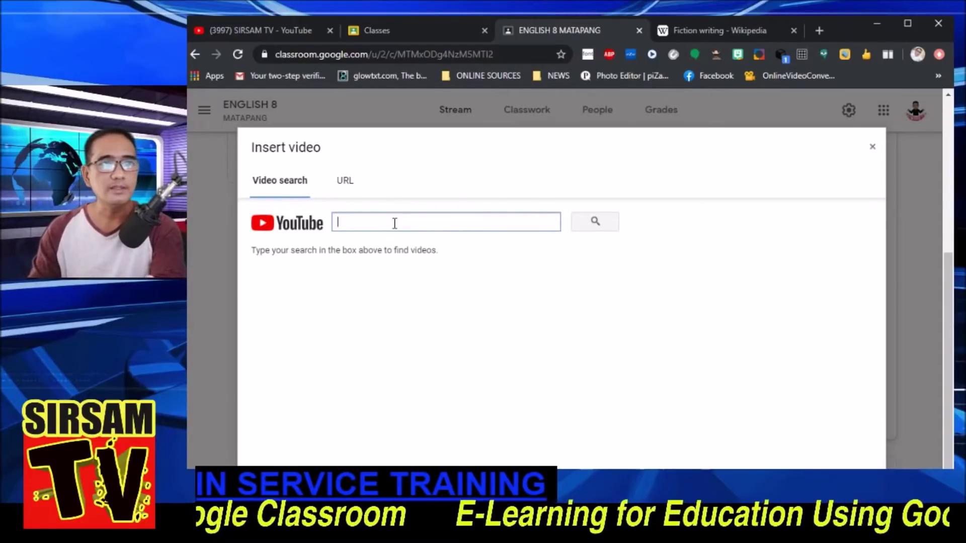
text(sirsam tv paano mag enroll)
key(Return)
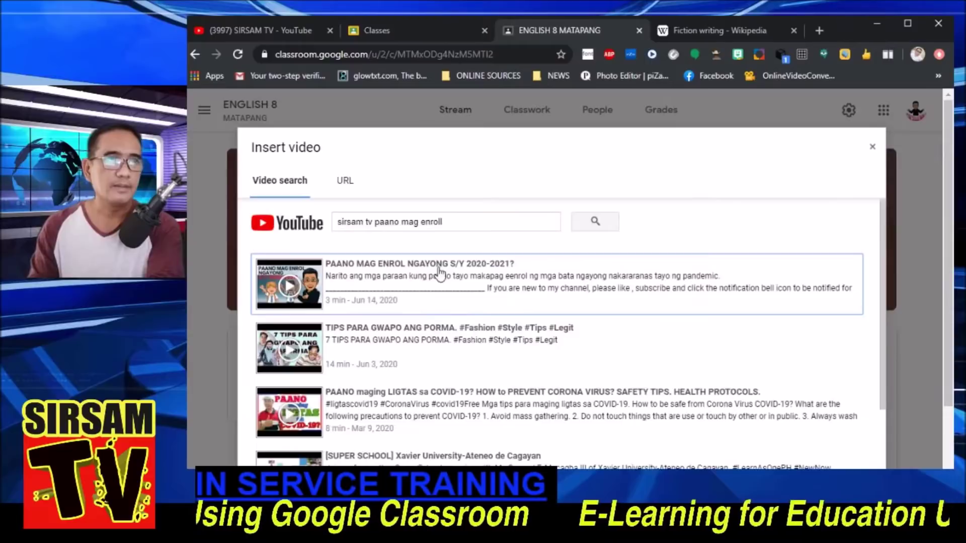
click(362, 280)
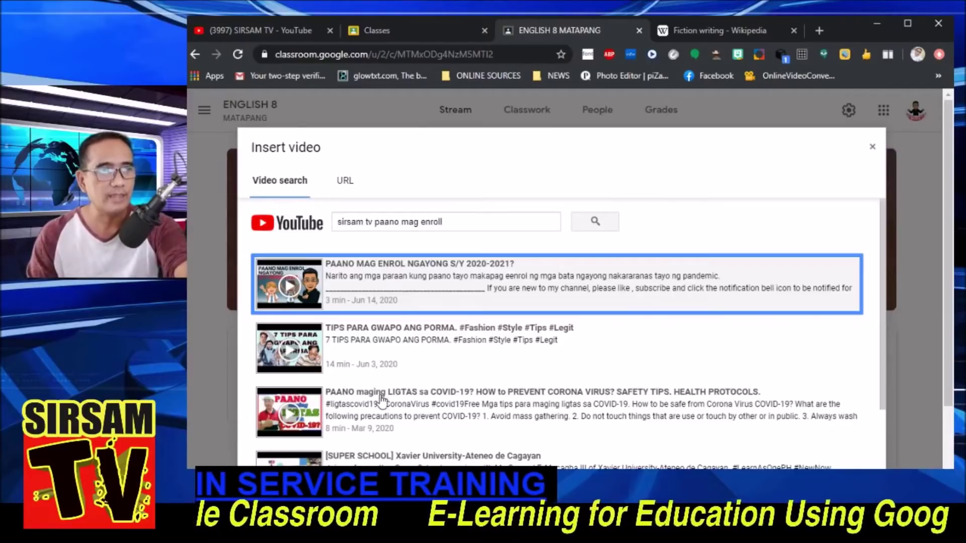
click(465, 368)
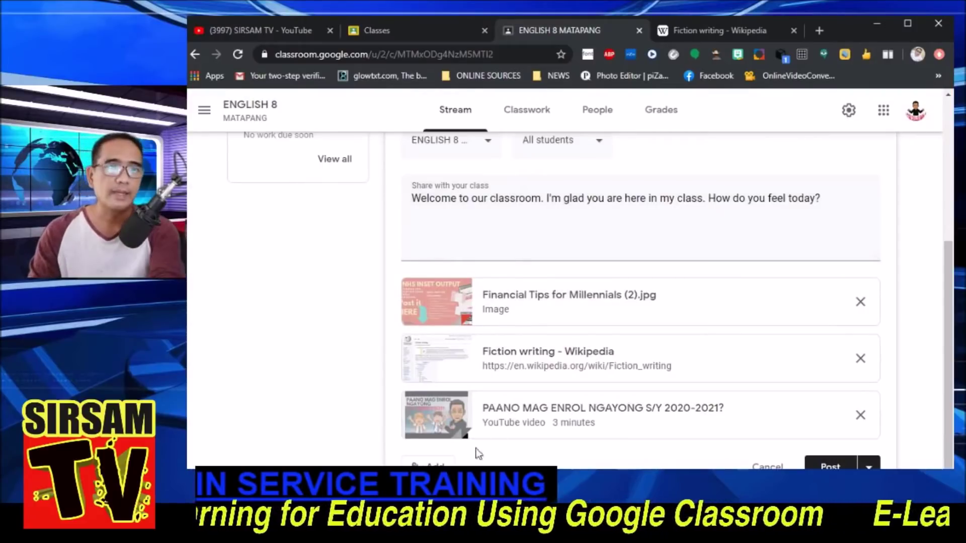
scroll(507, 422, down, 1)
scroll(507, 283, up, 3)
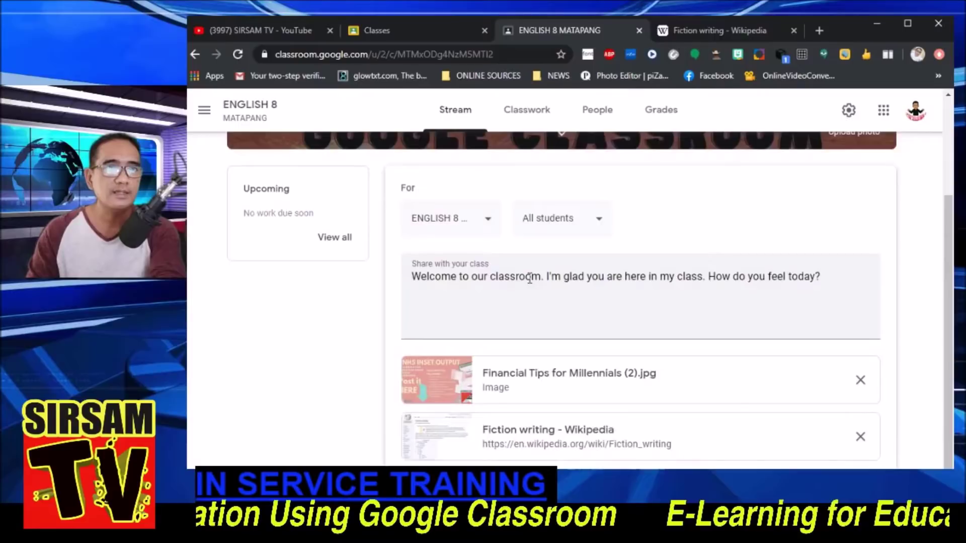
scroll(654, 338, down, 3)
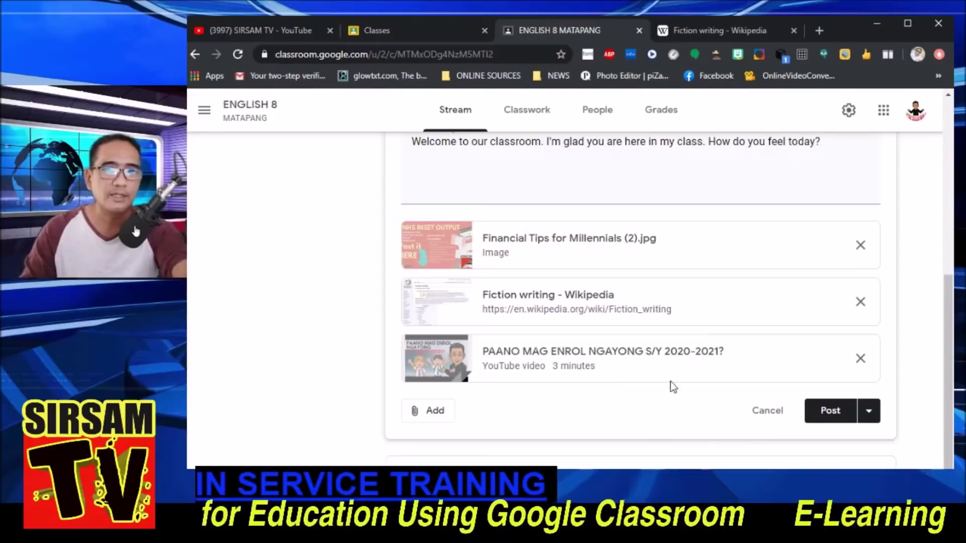
Remove the Wikipedia link and the image from the announcement, and post it with only the YouTube video attached
scroll(669, 384, up, 2)
scroll(668, 383, down, 2)
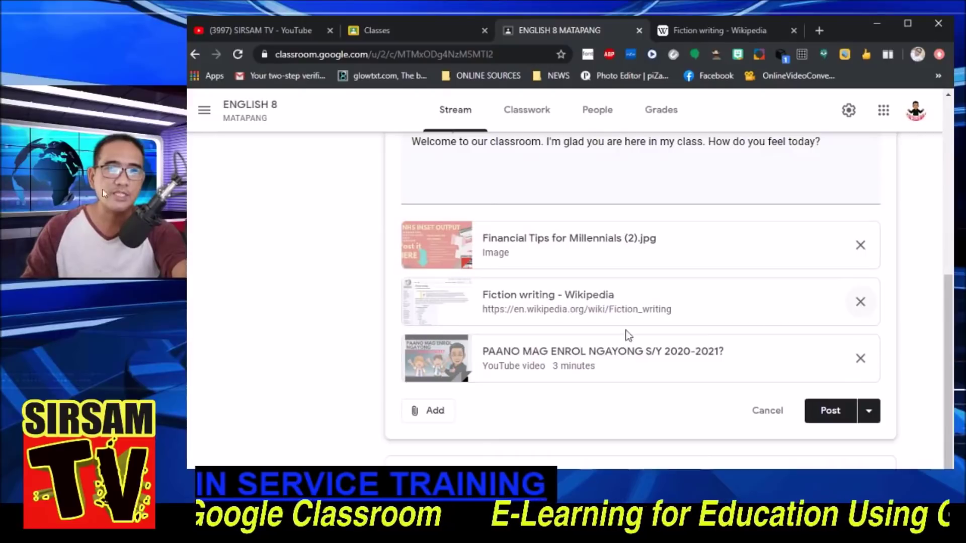
click(860, 303)
click(860, 302)
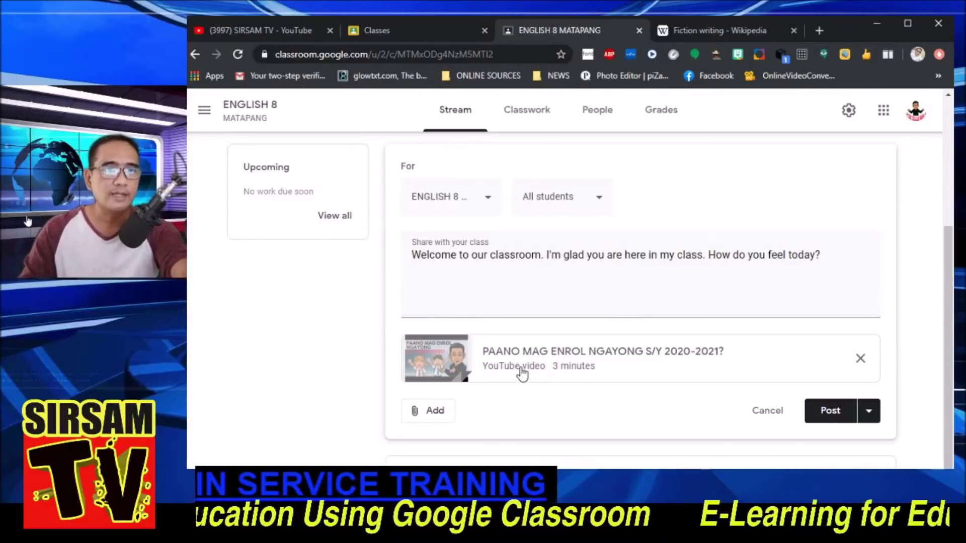
click(874, 417)
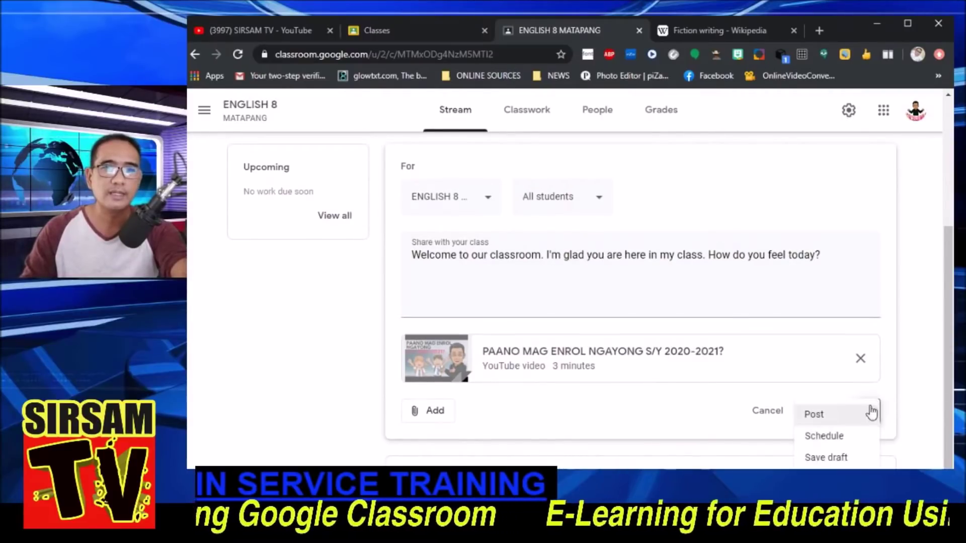
click(818, 416)
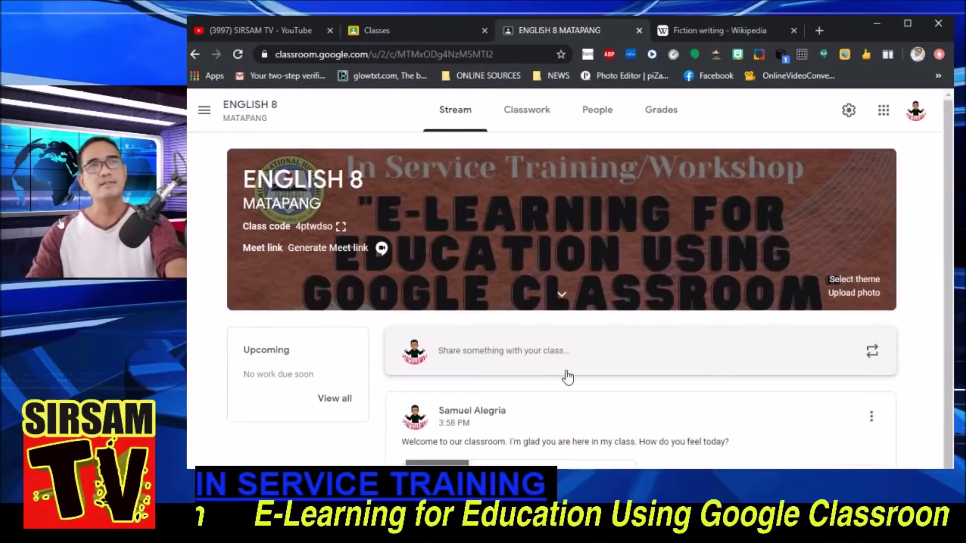
scroll(563, 374, down, 1)
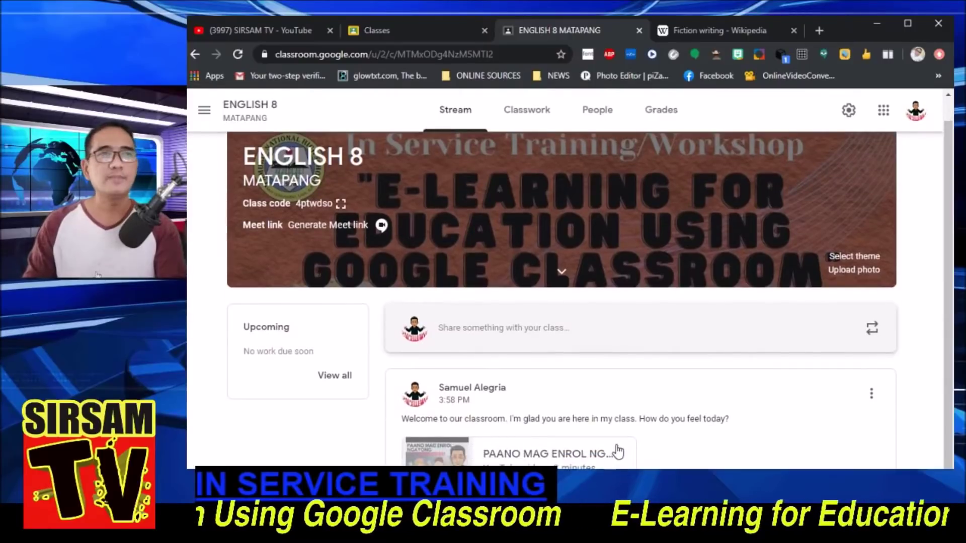
scroll(612, 455, up, 1)
scroll(605, 460, down, 1)
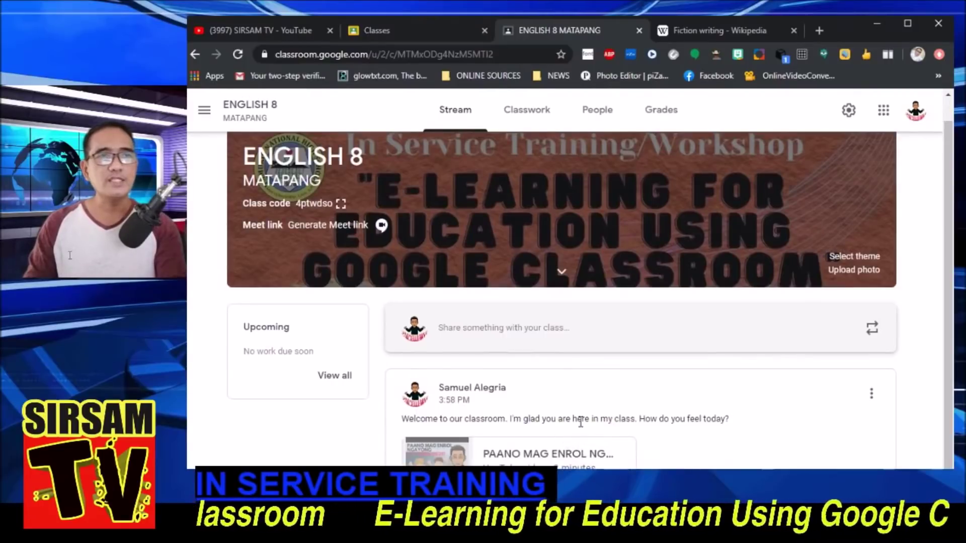
scroll(608, 448, up, 1)
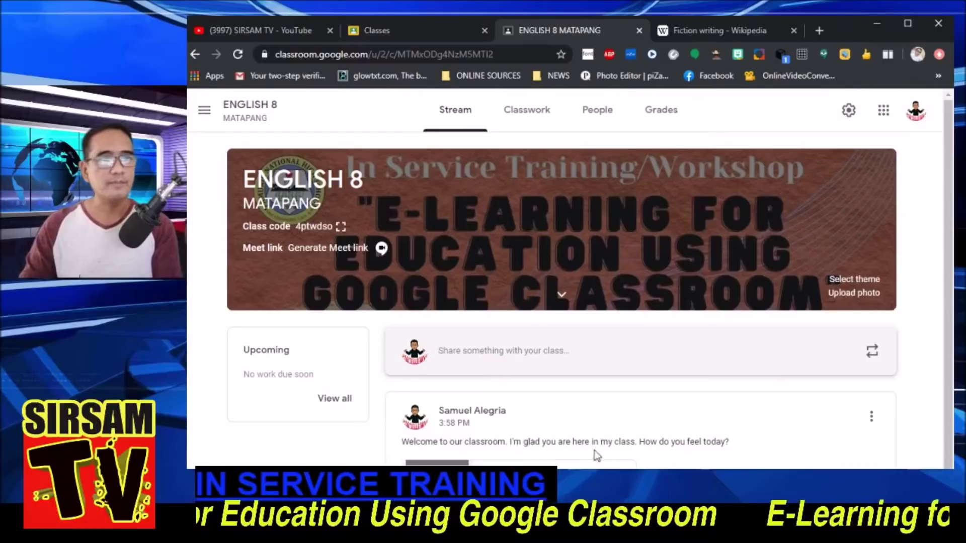
scroll(564, 440, down, 1)
scroll(584, 451, up, 1)
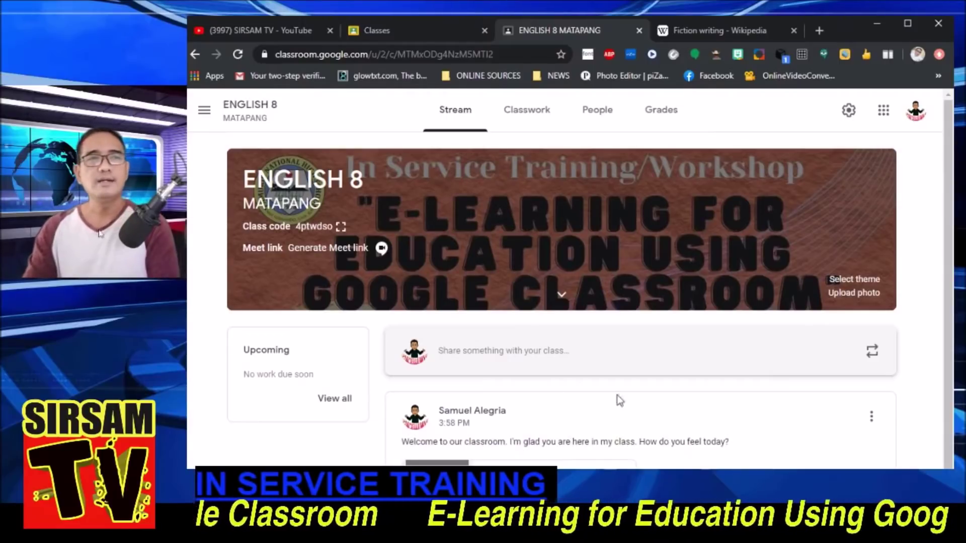
Open PNHS FACULTY CLASS and look through the assignments, materials, questions and announcements posted in its stream
click(204, 109)
click(237, 308)
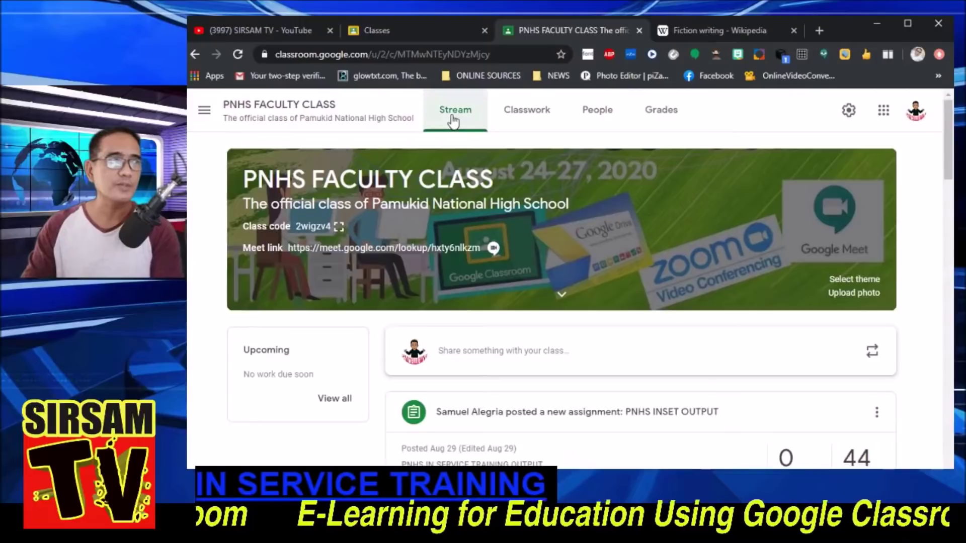
scroll(545, 276, down, 4)
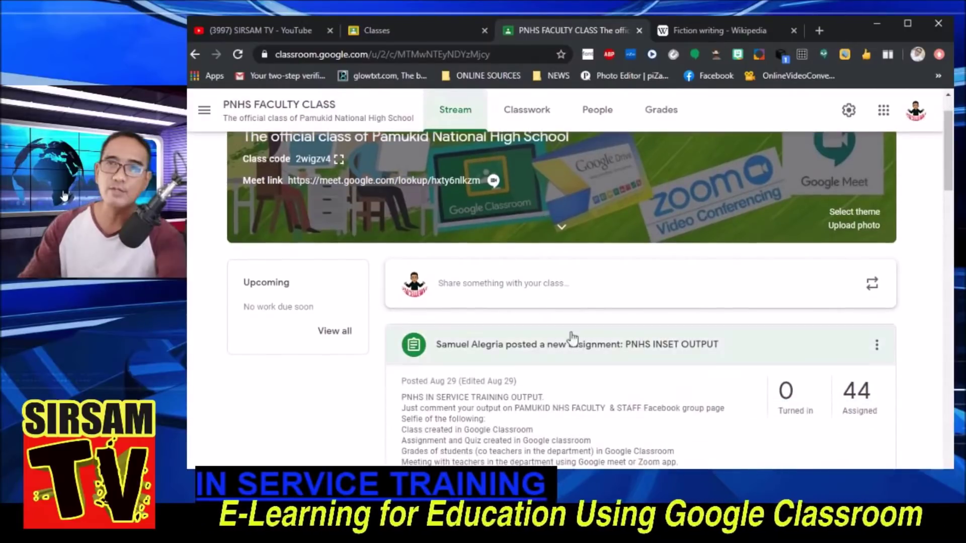
scroll(517, 306, down, 4)
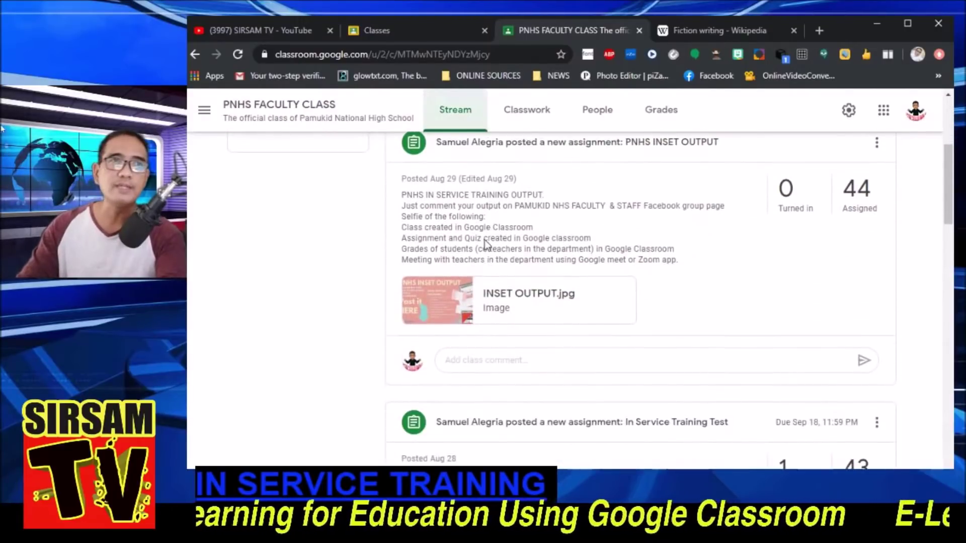
scroll(499, 253, down, 6)
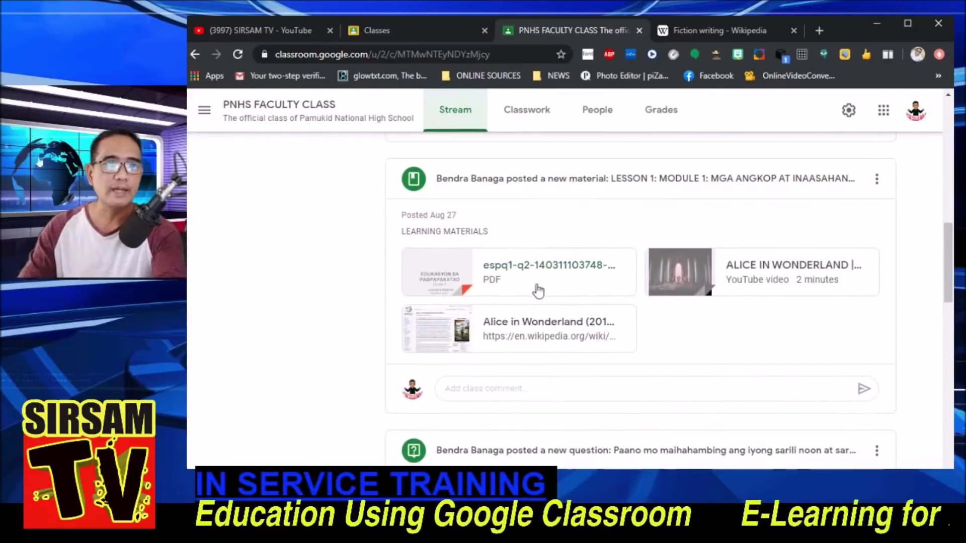
scroll(534, 289, down, 3)
scroll(586, 318, down, 13)
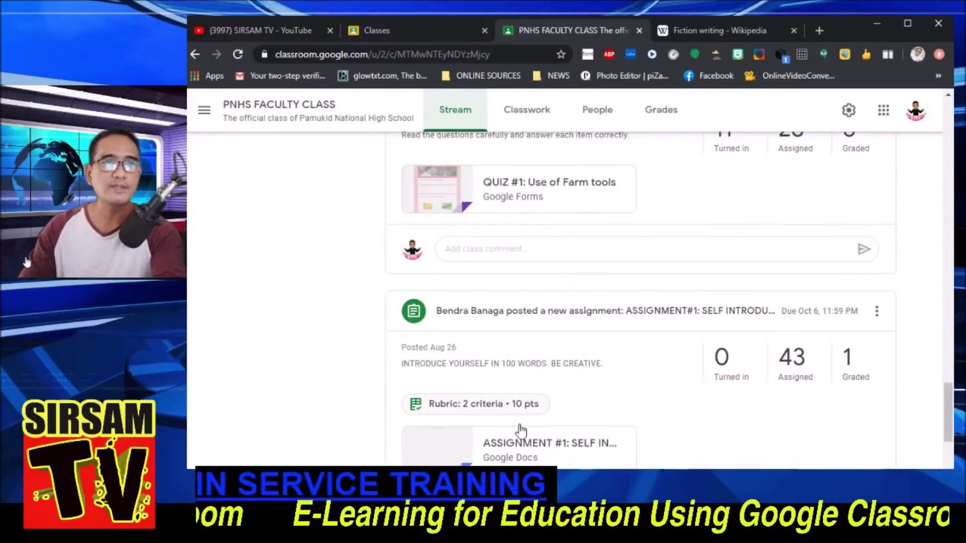
scroll(521, 430, down, 5)
scroll(535, 422, up, 5)
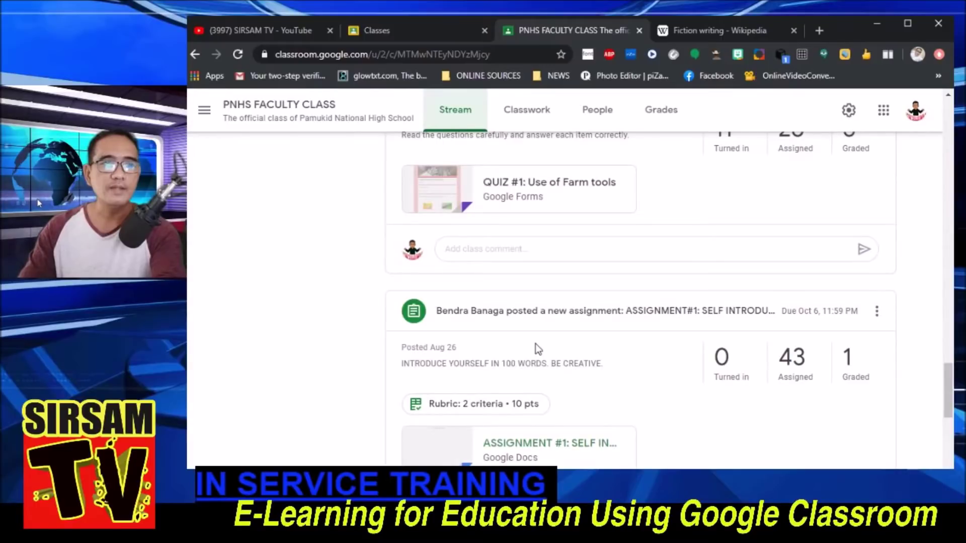
scroll(591, 358, up, 9)
scroll(590, 359, up, 5)
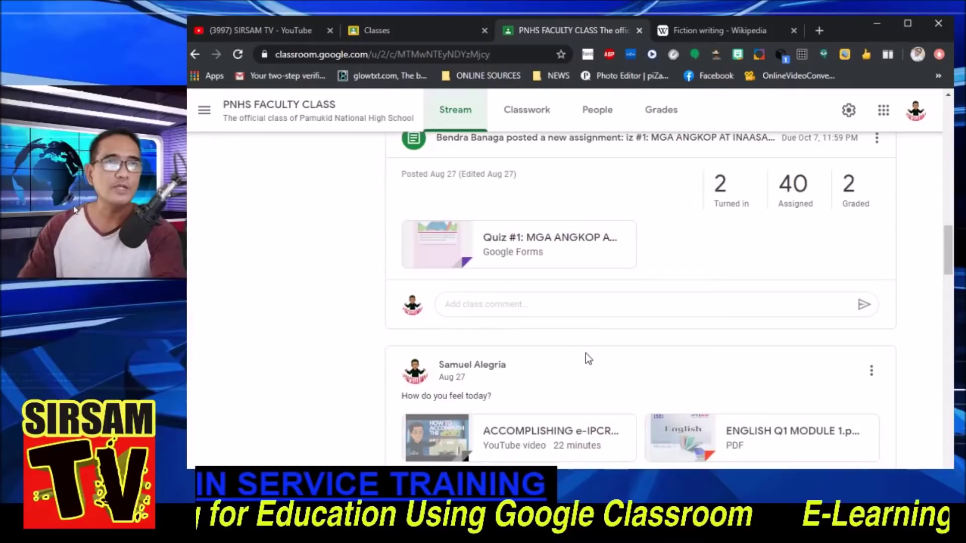
scroll(586, 353, up, 10)
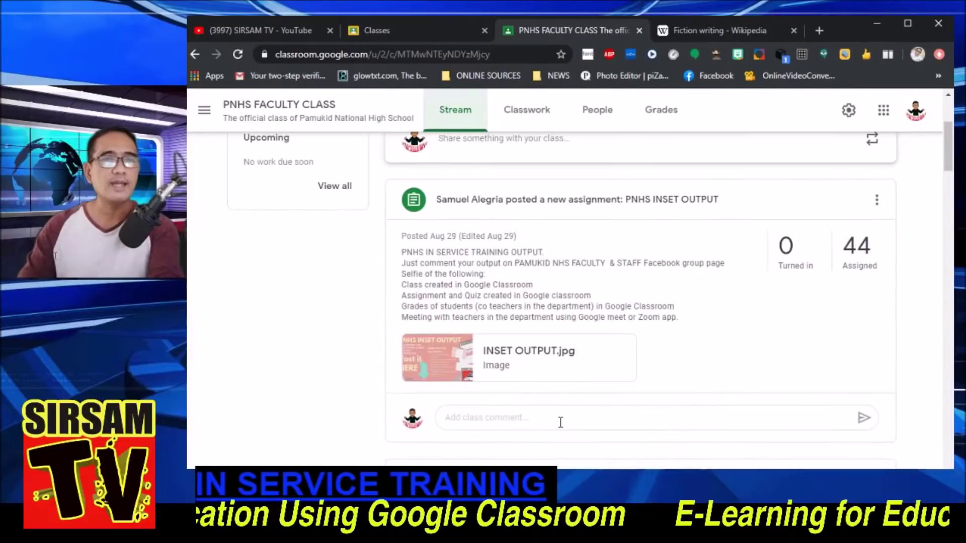
Compare the turned-in and assigned counts on the PNHS INSET OUTPUT and In Service Training Test assignments
scroll(616, 357, down, 1)
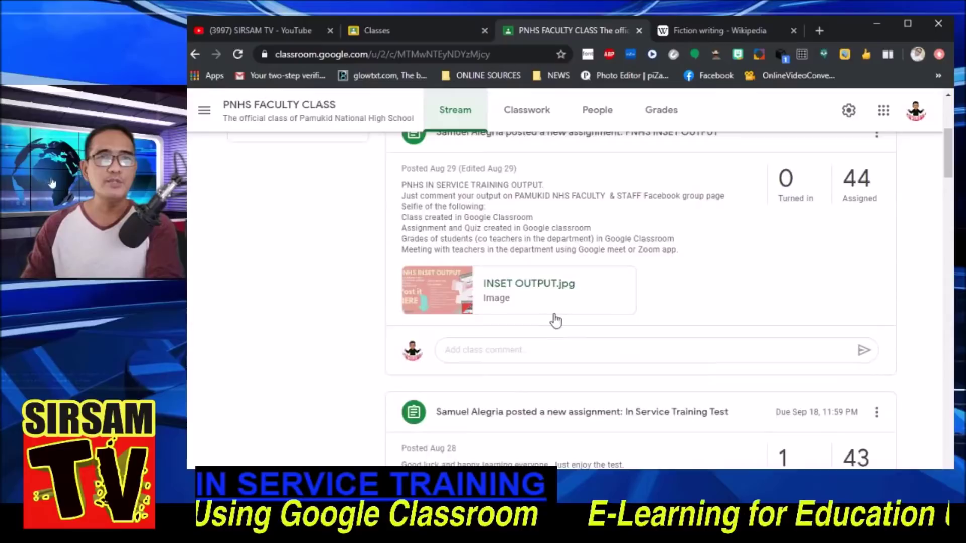
scroll(556, 319, down, 2)
scroll(606, 327, up, 3)
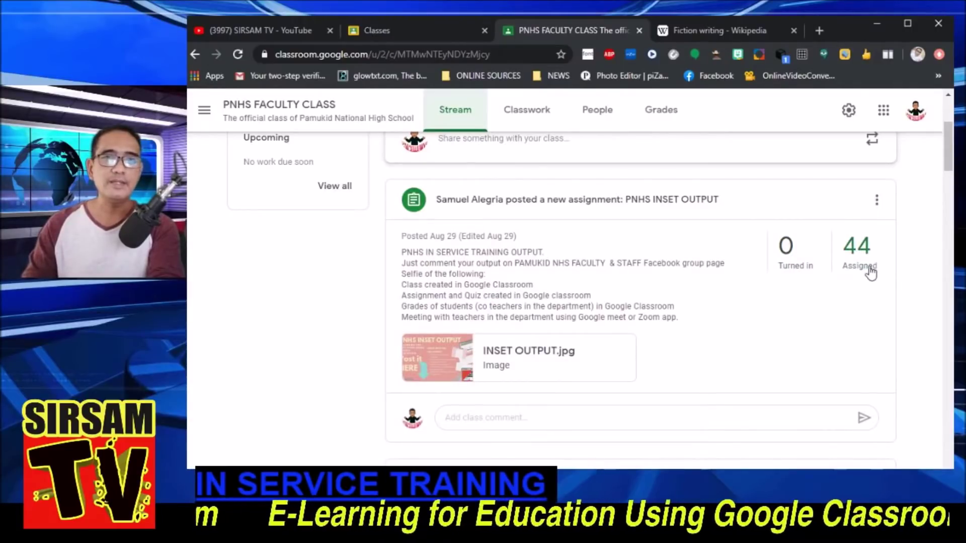
scroll(850, 272, down, 4)
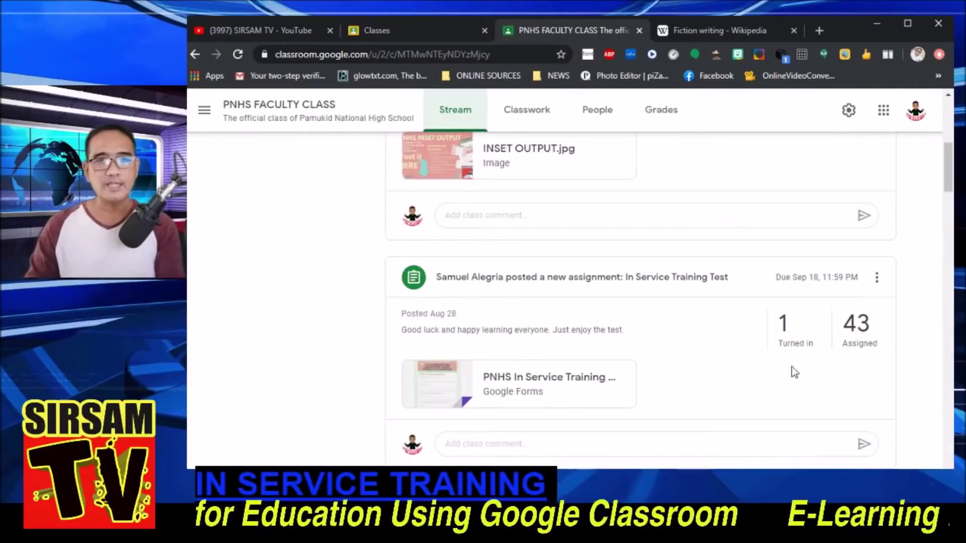
scroll(774, 369, up, 5)
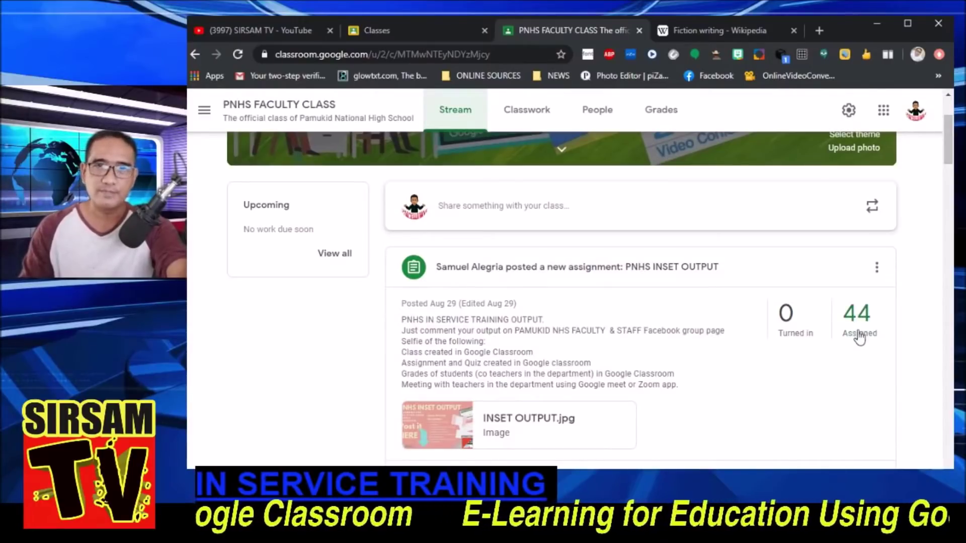
scroll(845, 340, down, 5)
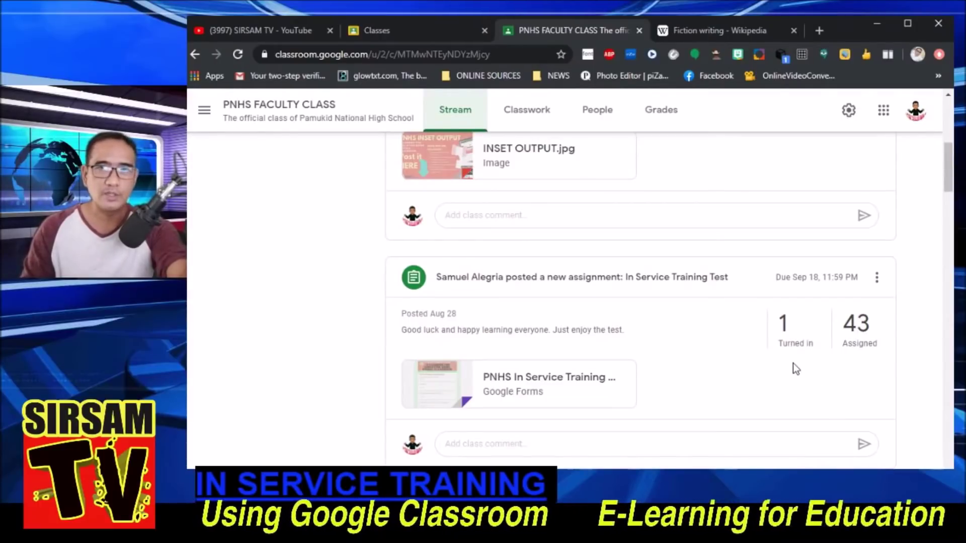
scroll(793, 363, up, 7)
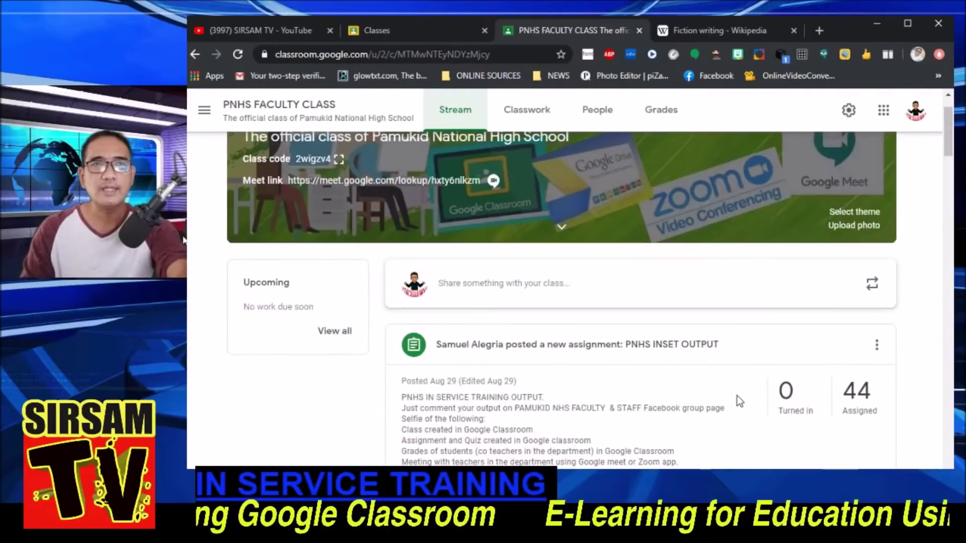
scroll(738, 400, up, 2)
scroll(603, 426, down, 3)
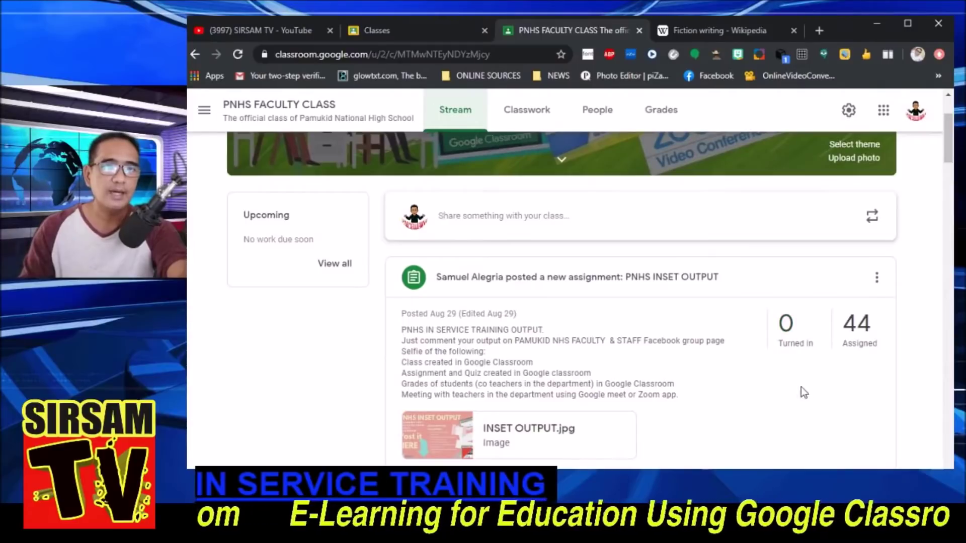
scroll(813, 385, down, 1)
scroll(762, 345, down, 4)
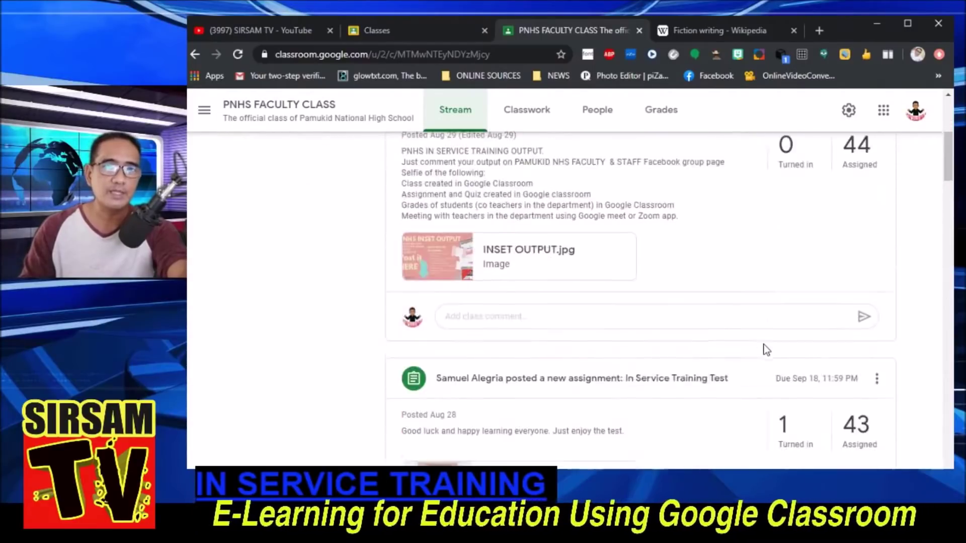
scroll(684, 364, down, 5)
scroll(681, 364, up, 10)
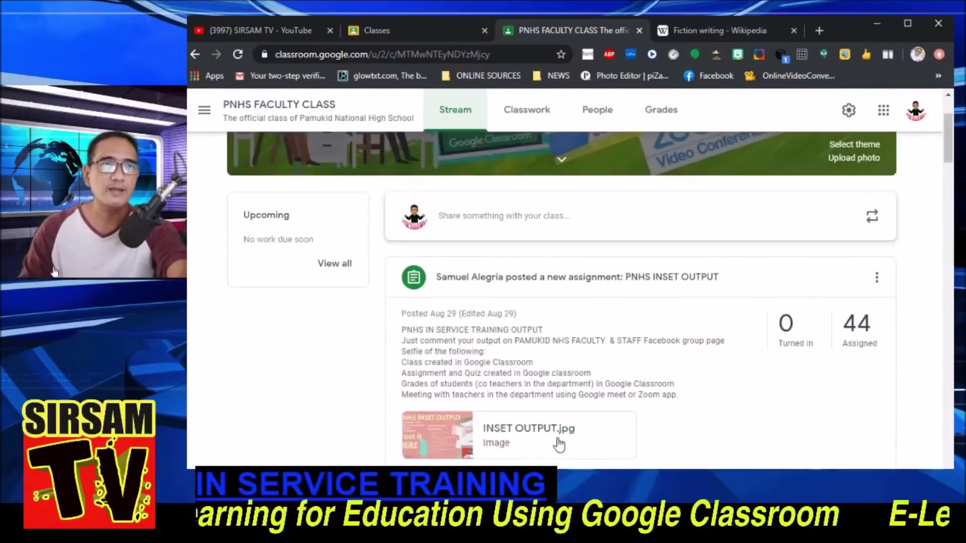
scroll(552, 422, up, 3)
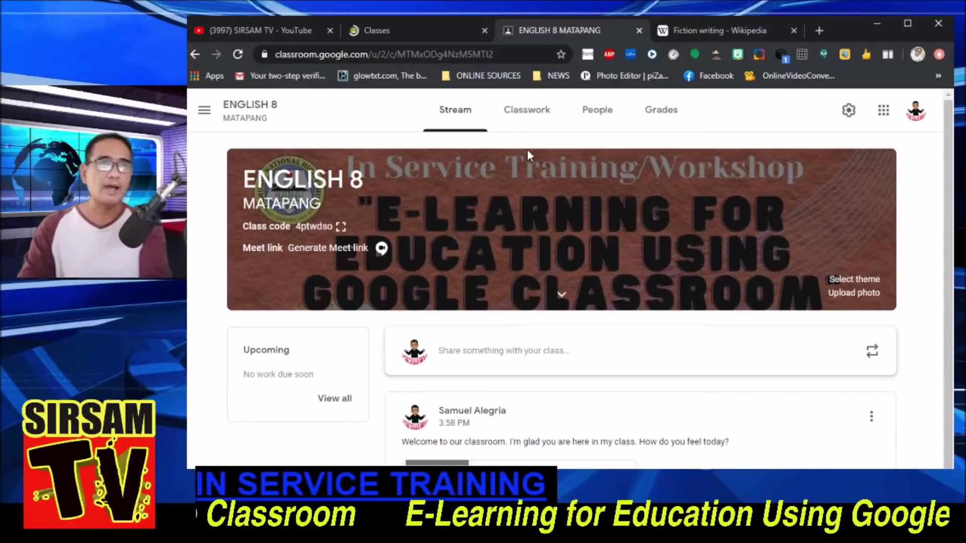
Open the classwork of ENGLISH 8 and view the options for creating new work
click(526, 110)
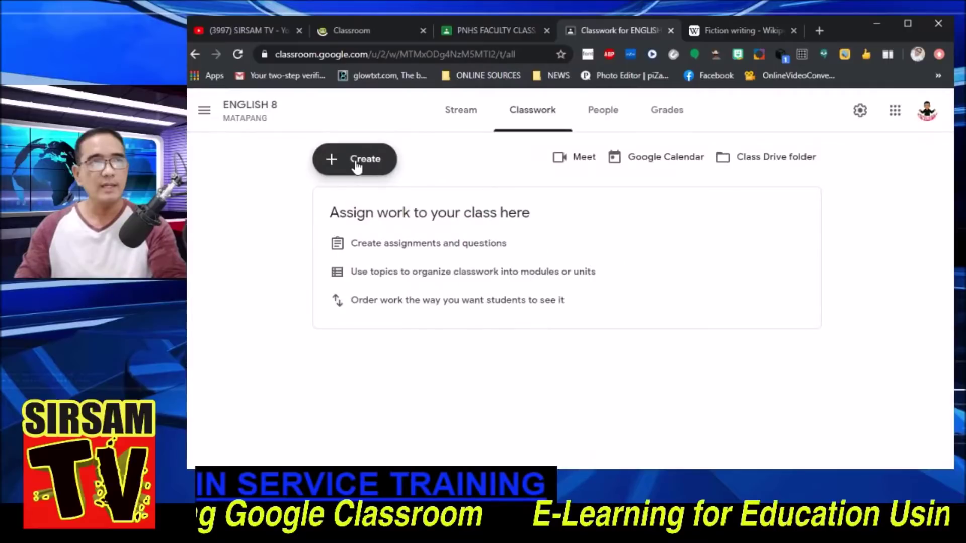
click(355, 166)
click(355, 166)
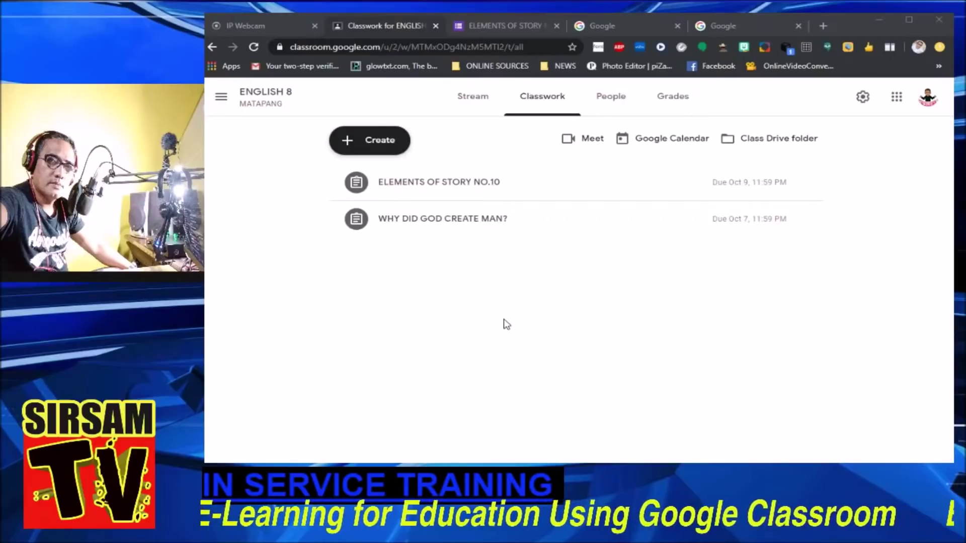
Examine the student and teacher invitation forms for ENGLISH 8, closing each without inviting anyone
click(604, 105)
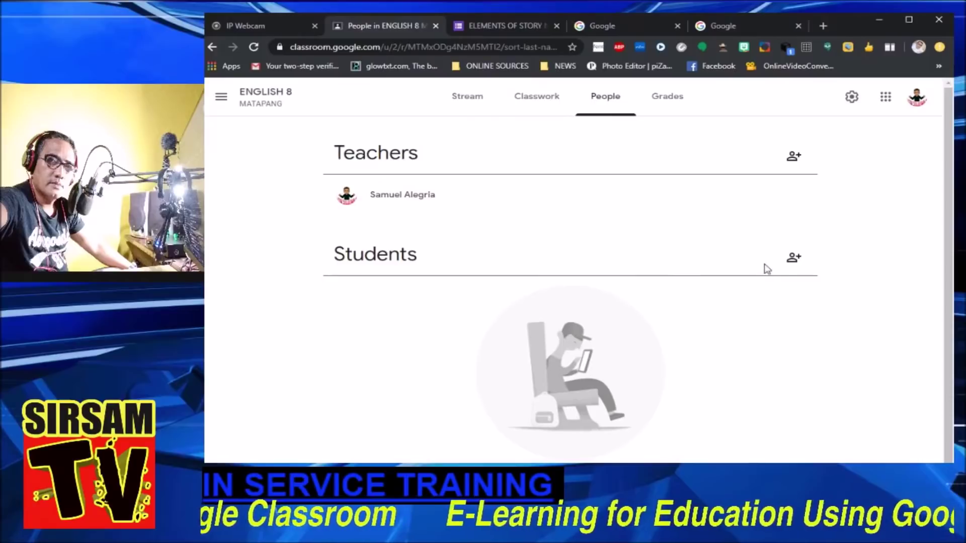
click(789, 264)
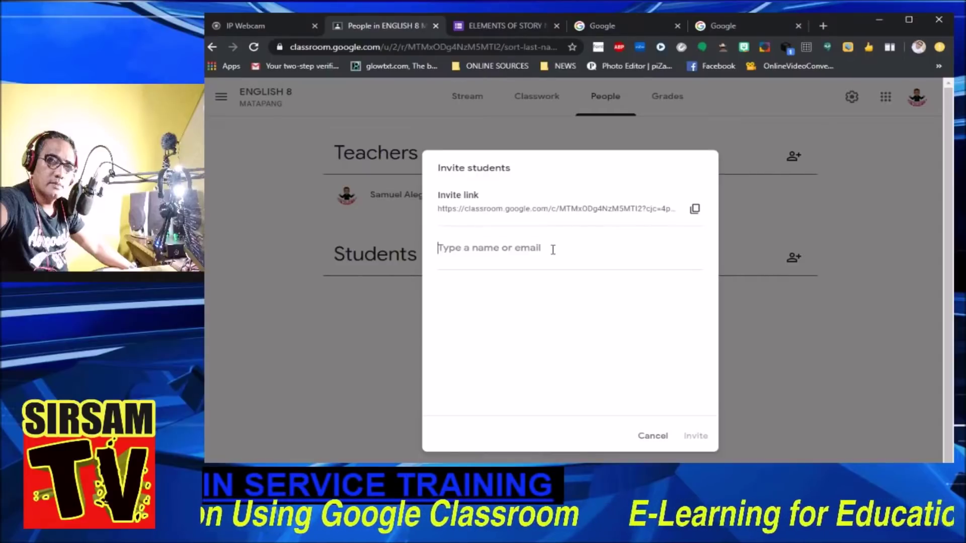
click(649, 439)
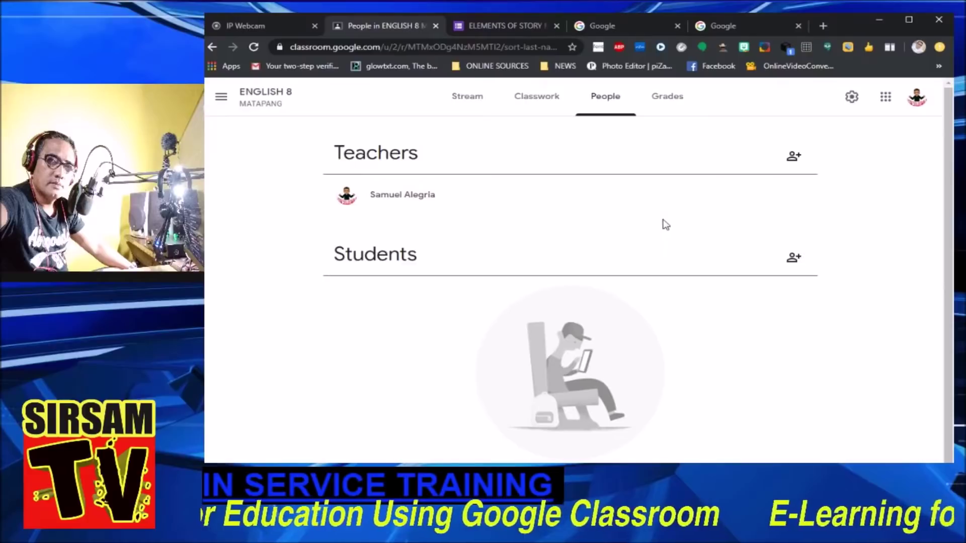
click(792, 163)
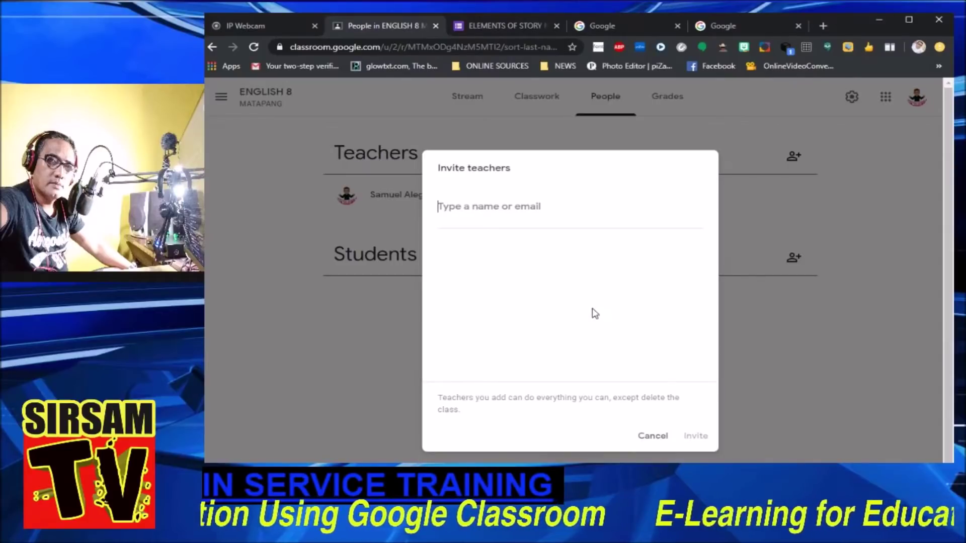
key(Escape)
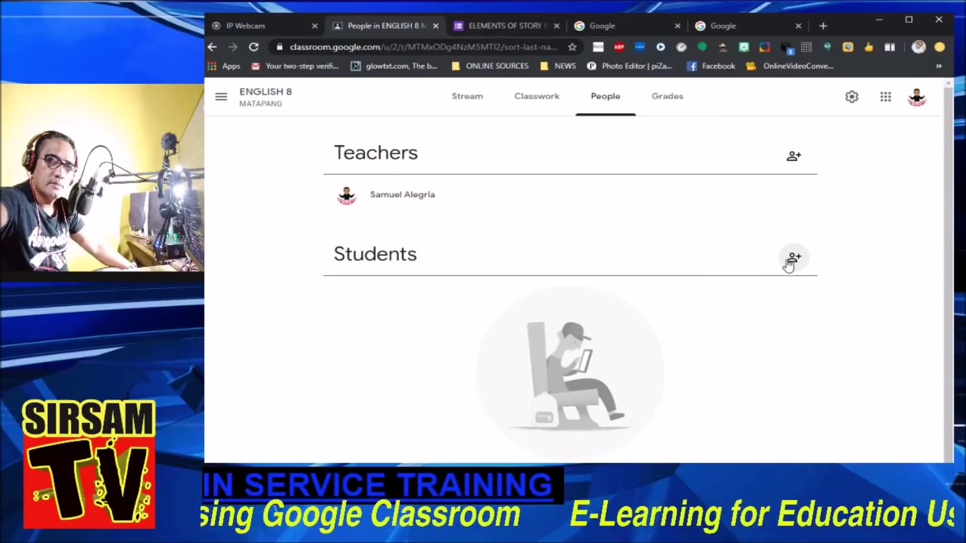
Open the PNHS FACULTY CLASS stream and display its class code enlarged
click(467, 101)
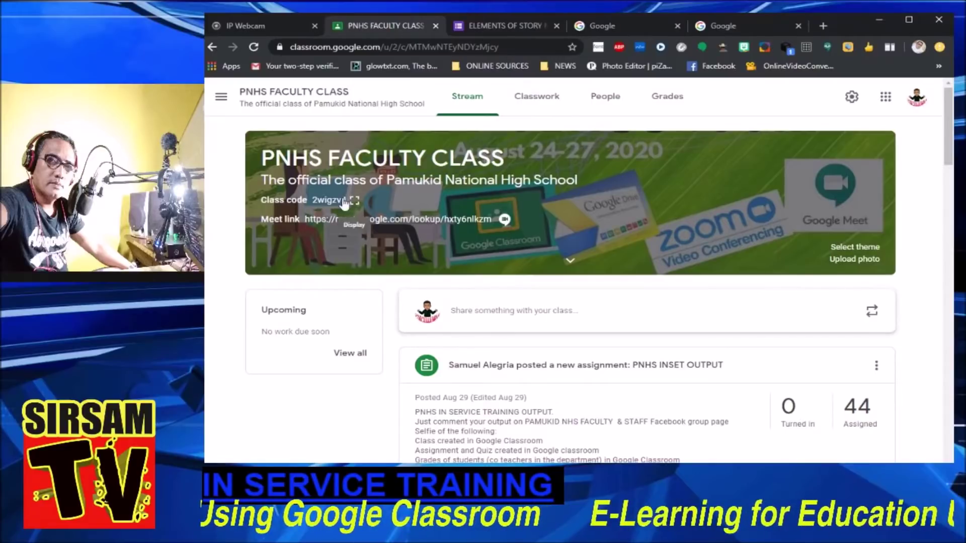
click(343, 200)
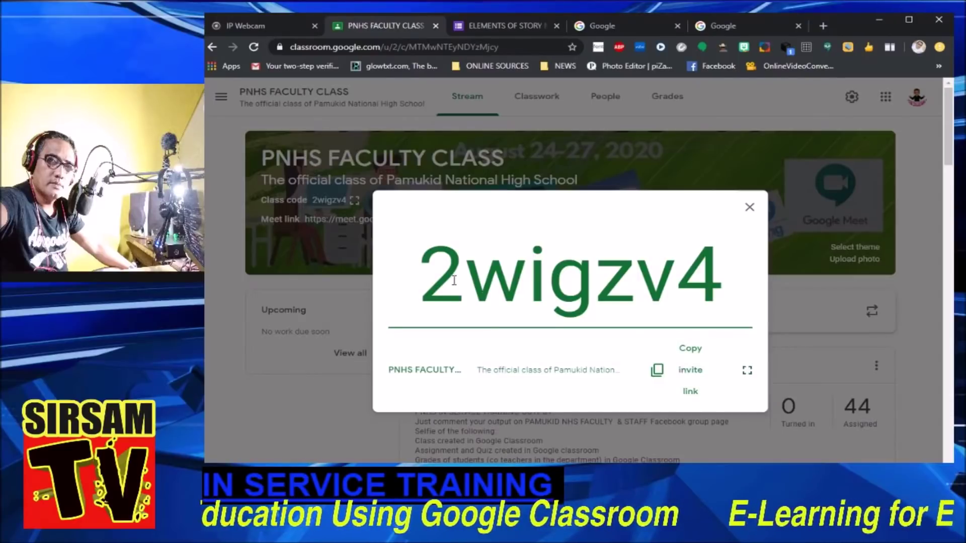
Highlight the enlarged class code of PNHS FACULTY CLASS
drag(430, 271, 723, 274)
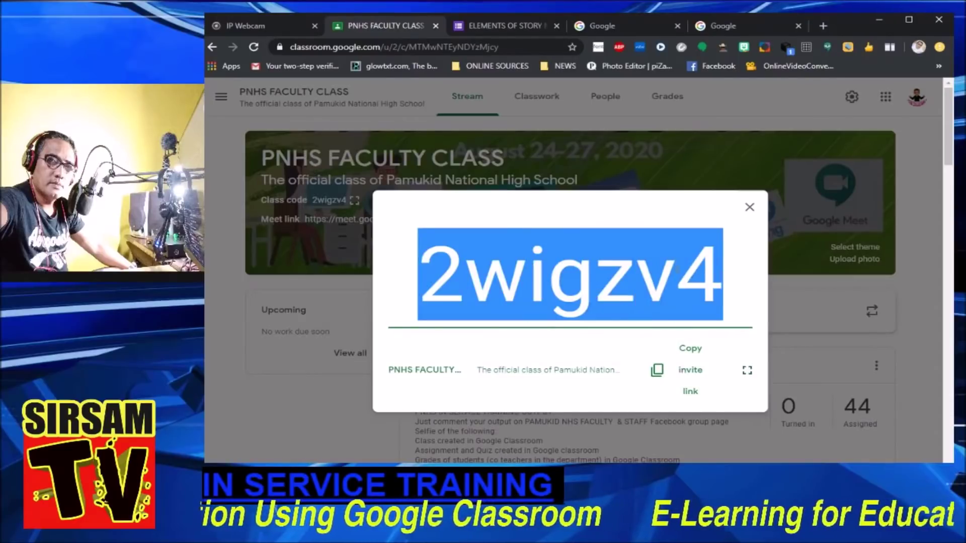
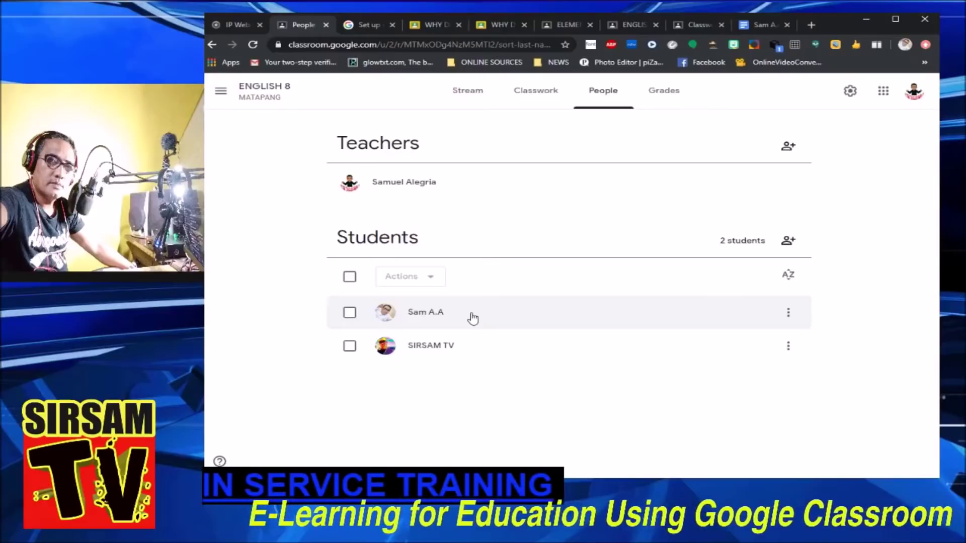
Open an email addressed to the first student listed in ENGLISH 8 and close it without sending
click(351, 316)
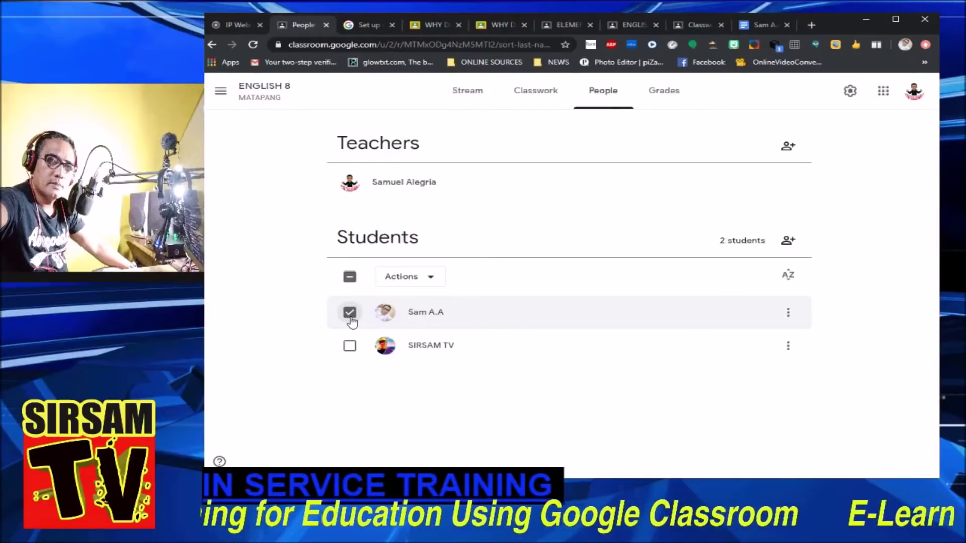
click(430, 279)
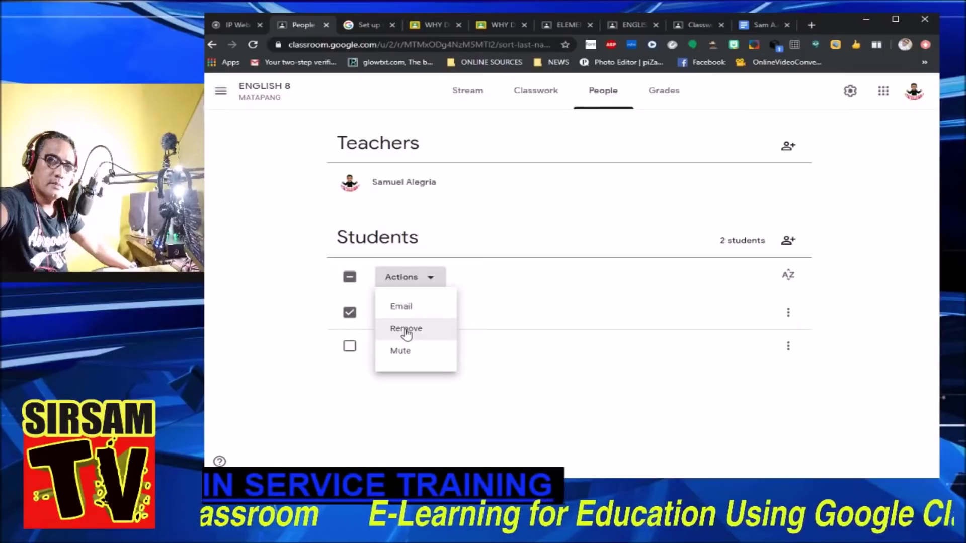
click(407, 309)
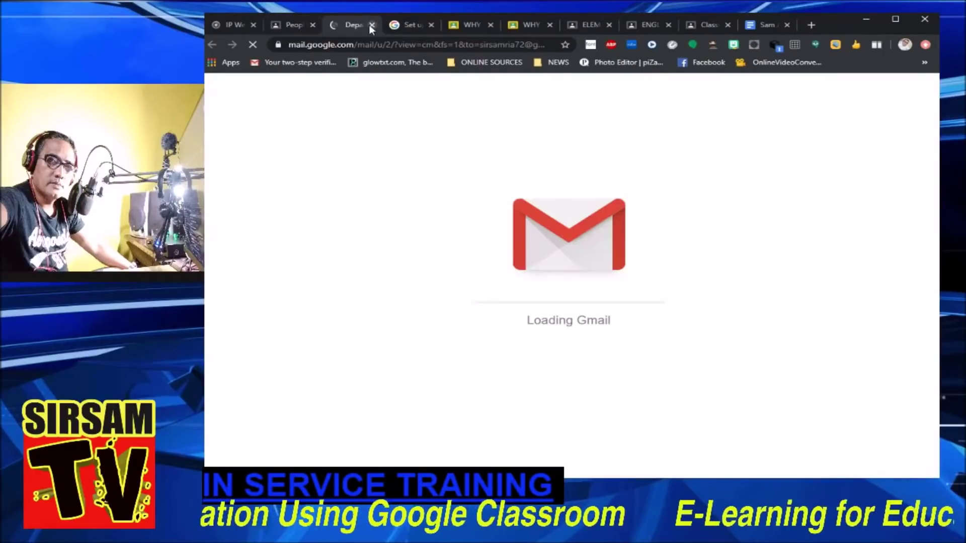
click(372, 25)
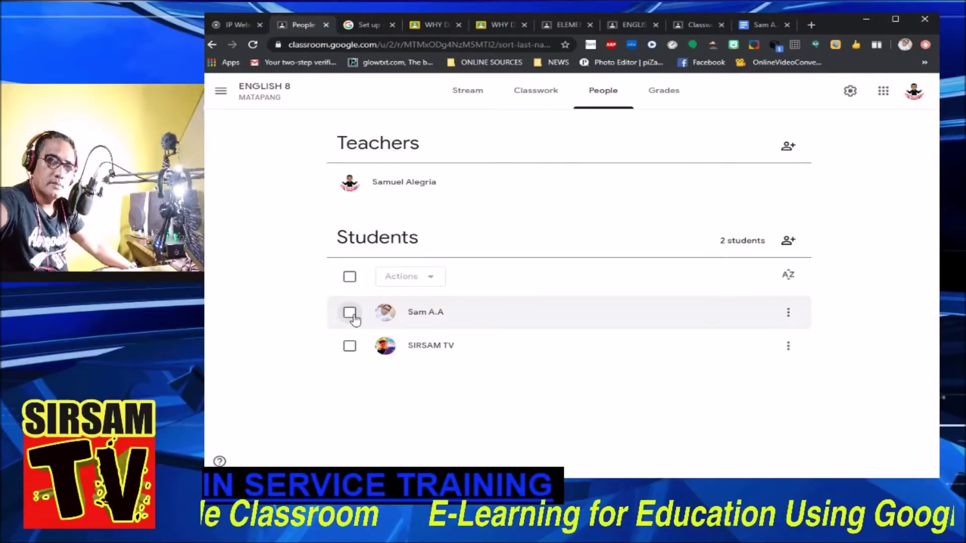
Bring up the removal confirmation for the first student listed in ENGLISH 8 and cancel it
click(350, 312)
click(410, 277)
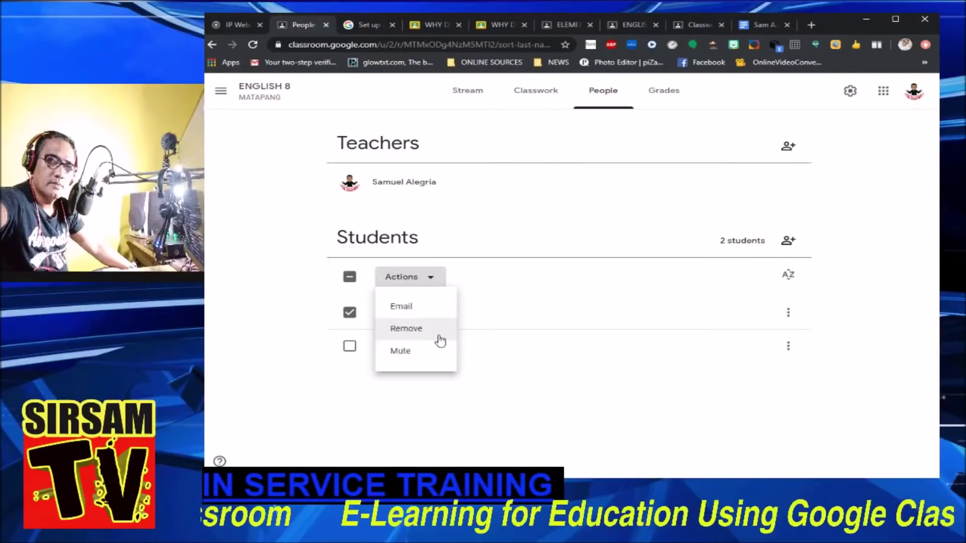
click(408, 330)
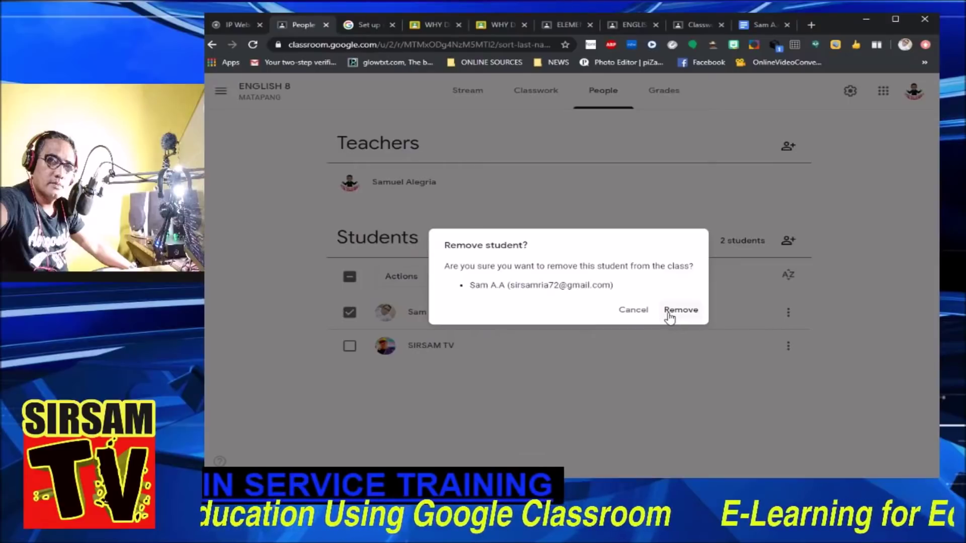
click(637, 312)
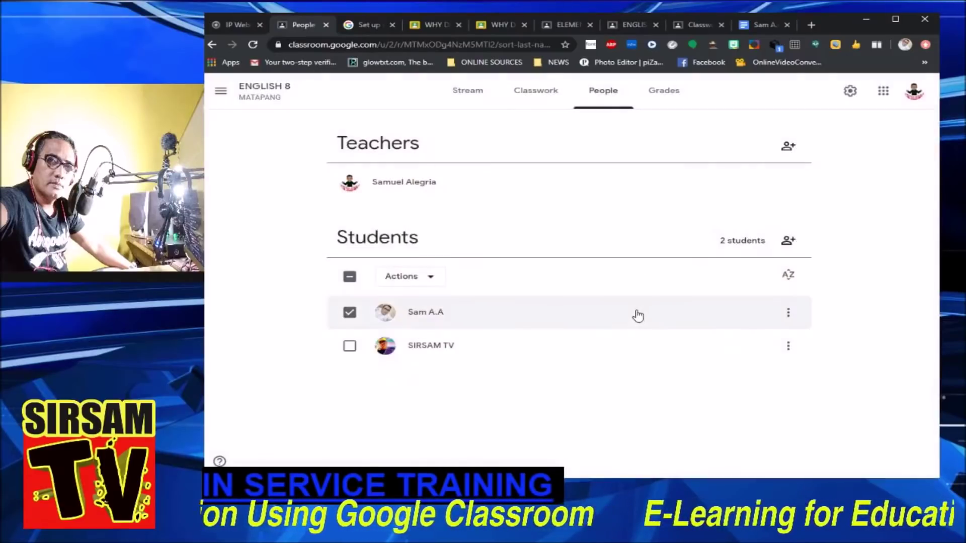
Mute the first student listed in ENGLISH 8
click(429, 279)
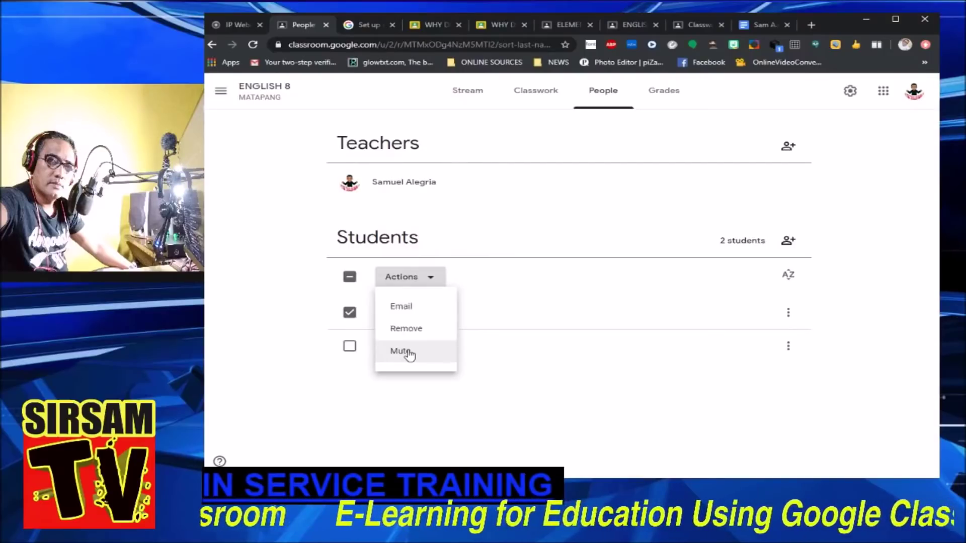
click(409, 354)
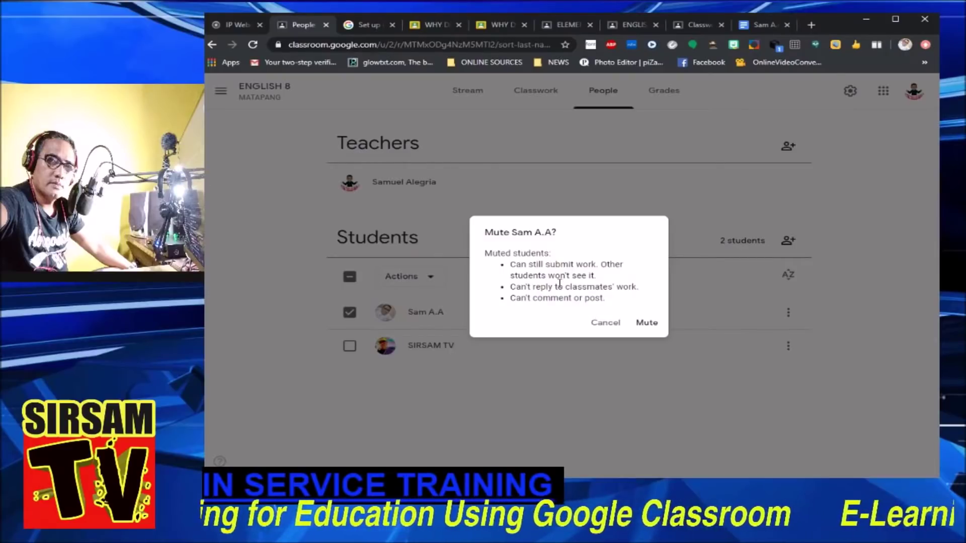
click(640, 326)
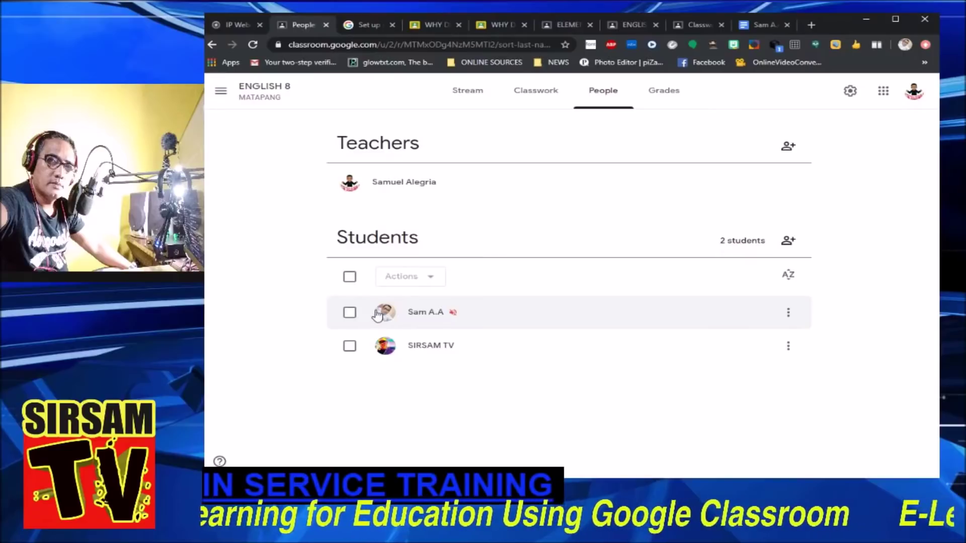
Unmute the first student listed in ENGLISH 8
click(350, 313)
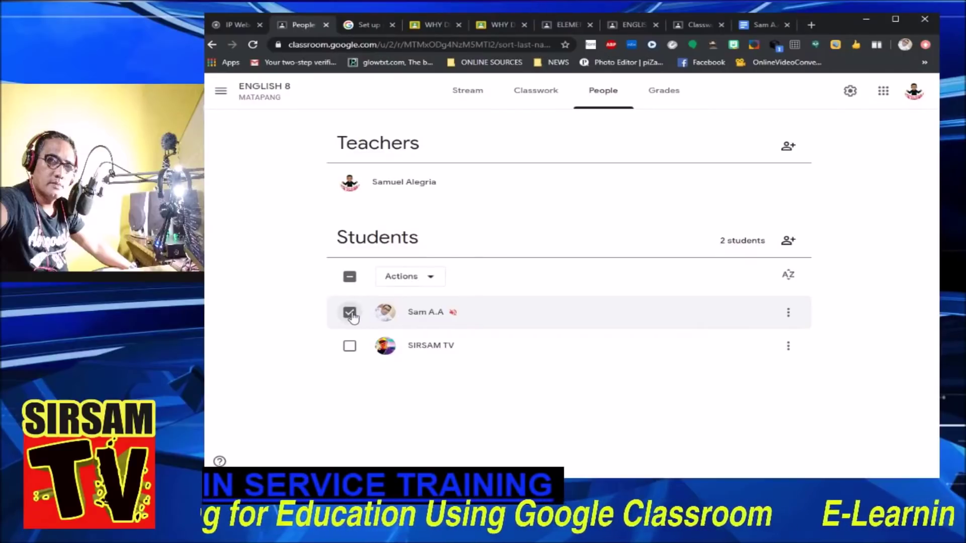
click(432, 279)
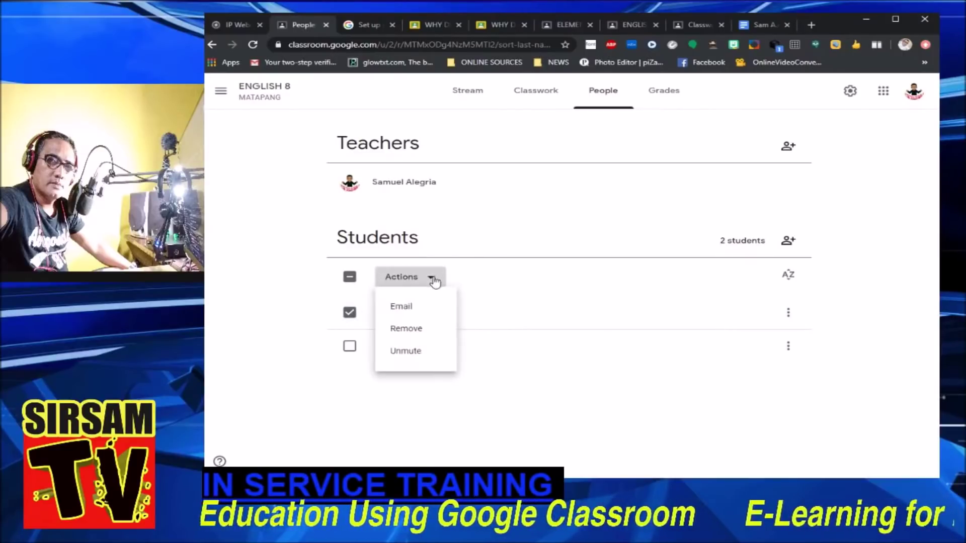
click(412, 351)
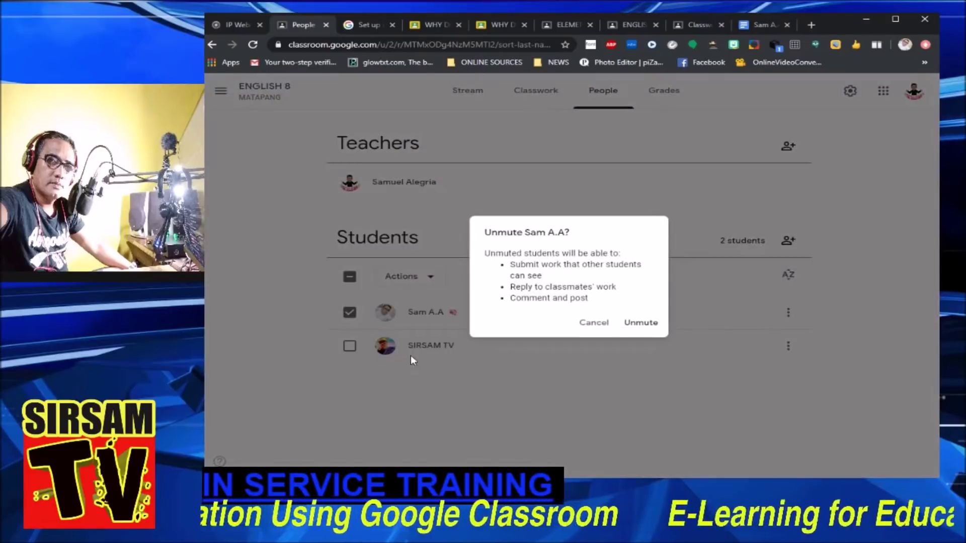
click(641, 323)
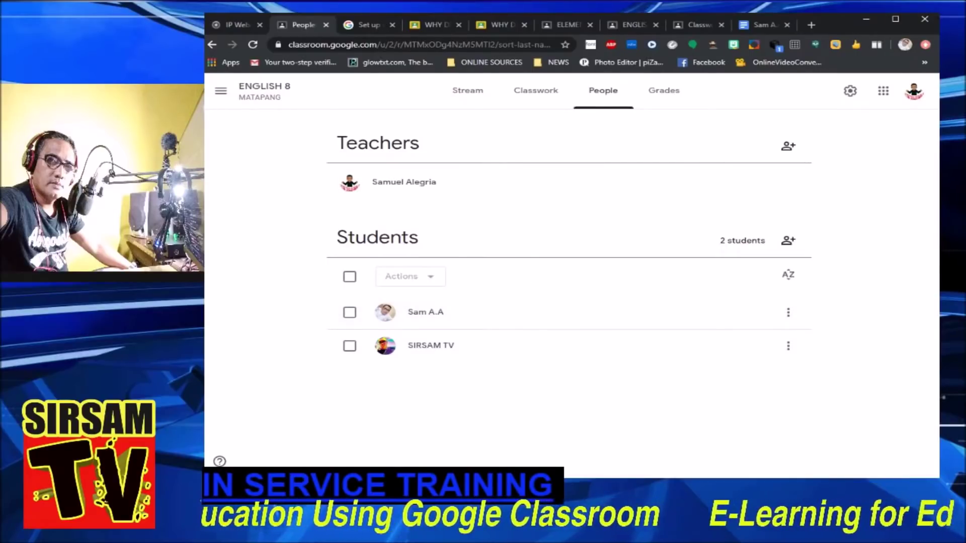
View the ENGLISH 8 grades, and review the name, description, section, room and subject in the class settings
click(667, 99)
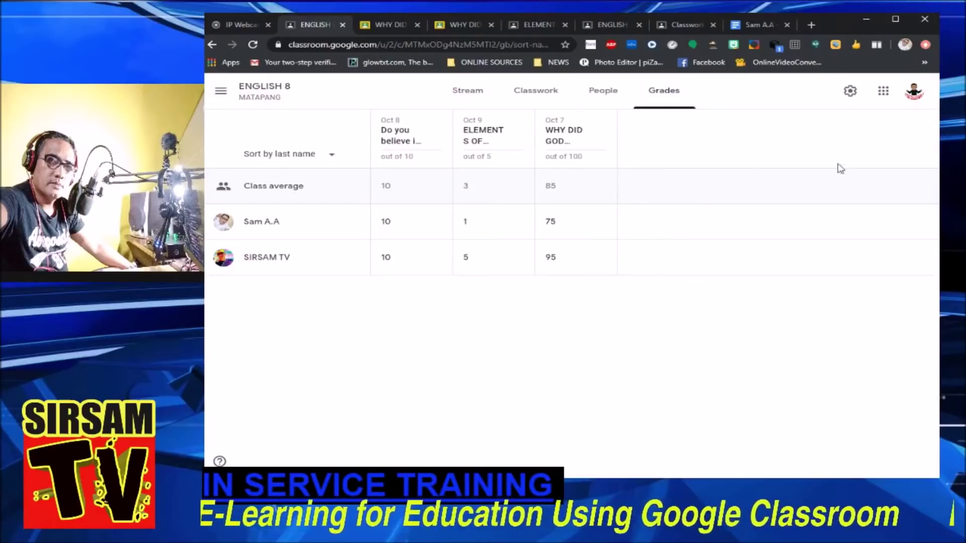
click(850, 91)
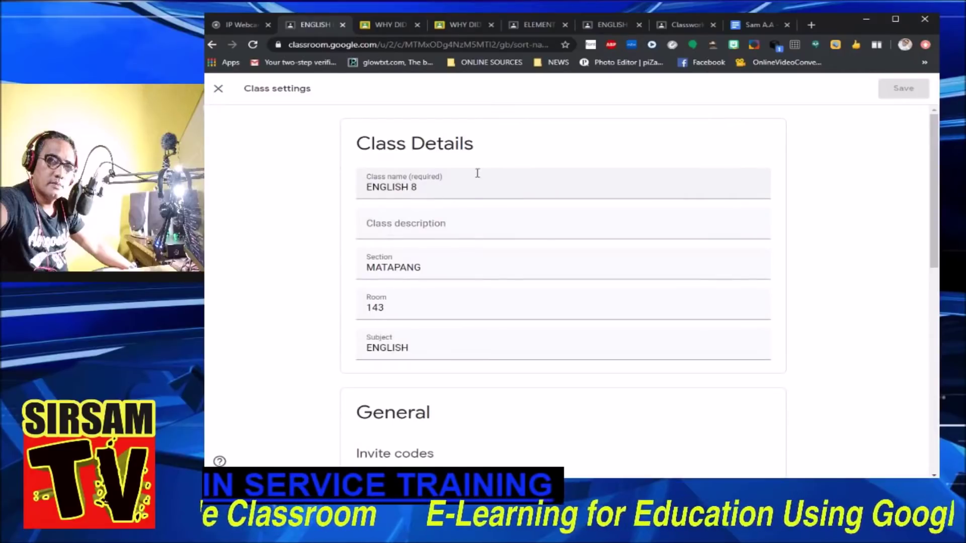
click(457, 186)
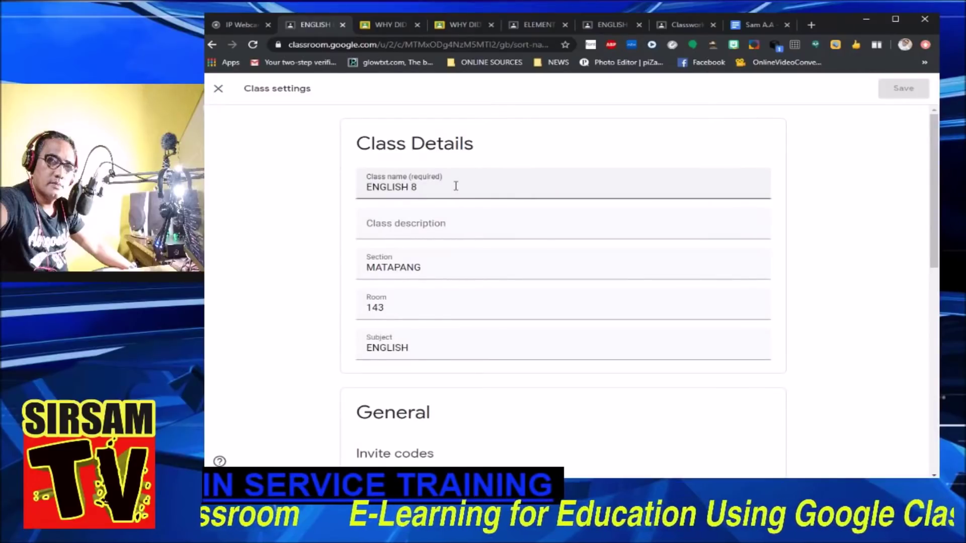
drag(417, 187, 367, 186)
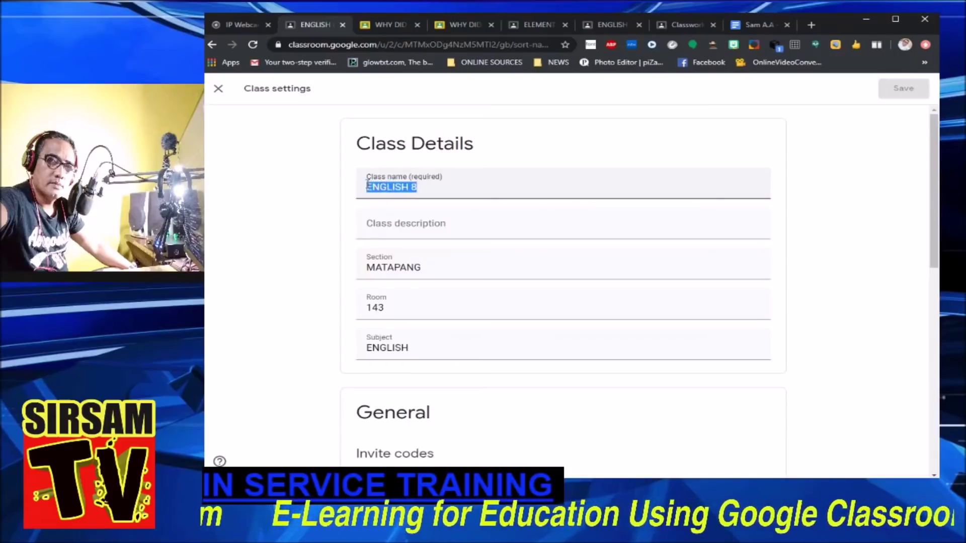
click(461, 222)
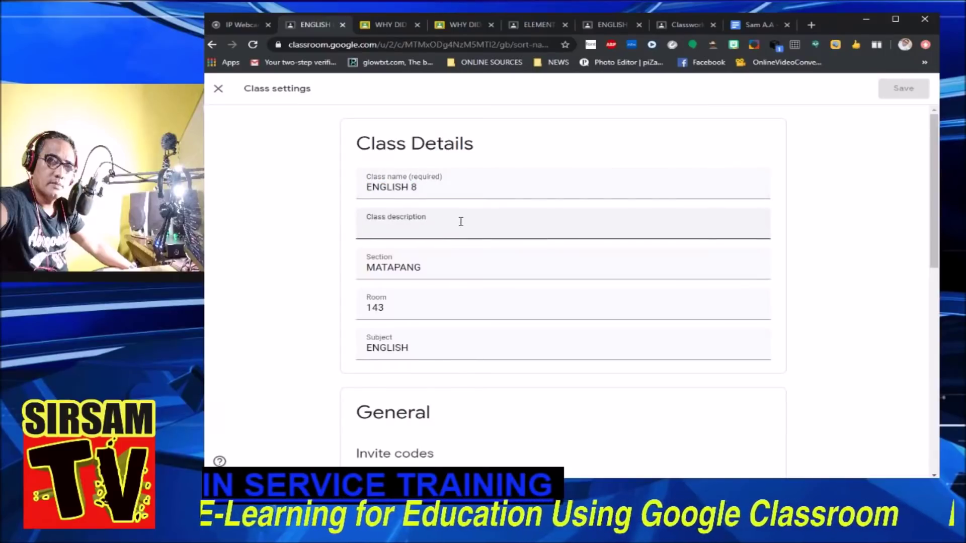
drag(454, 269, 365, 267)
drag(394, 309, 354, 311)
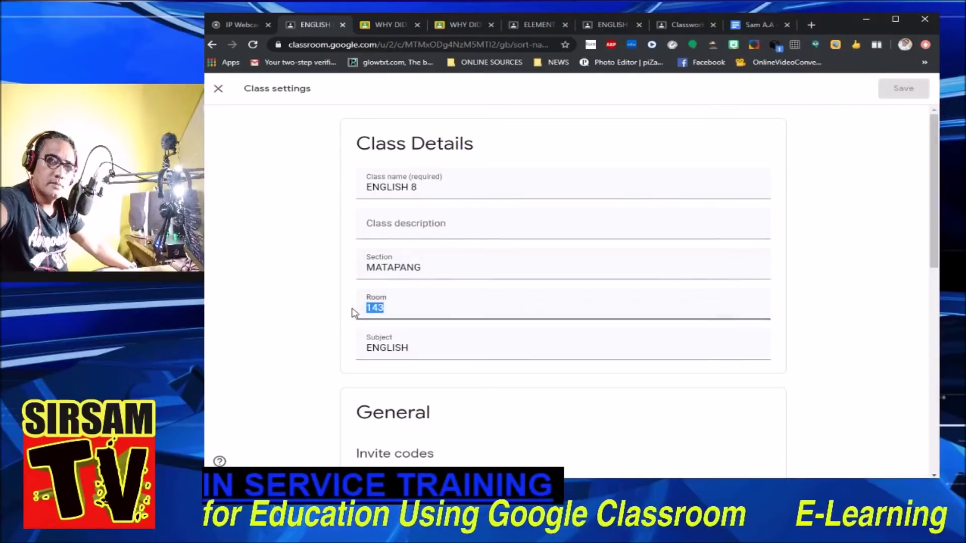
click(416, 347)
Examine the options for managing invite codes in the class settings, leaving the codes enabled
scroll(556, 304, down, 5)
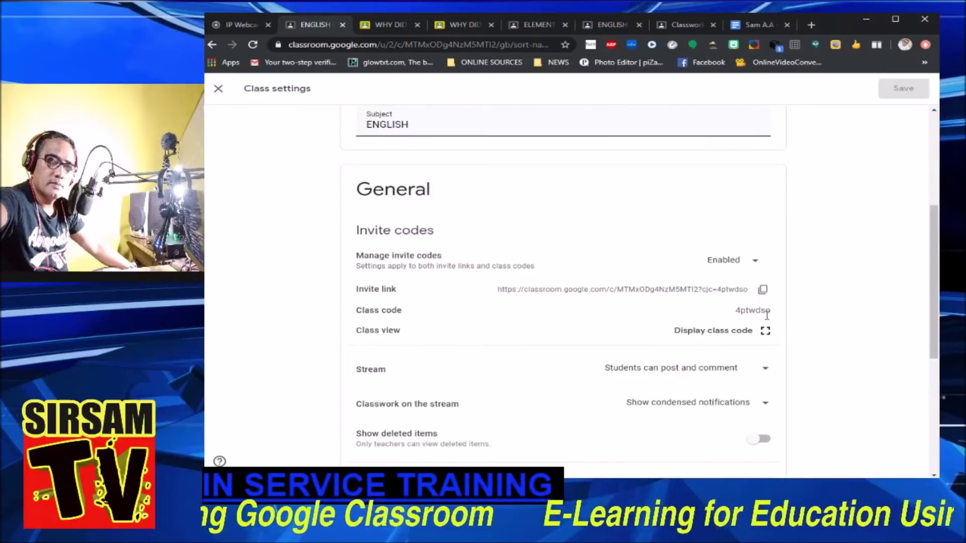
click(756, 262)
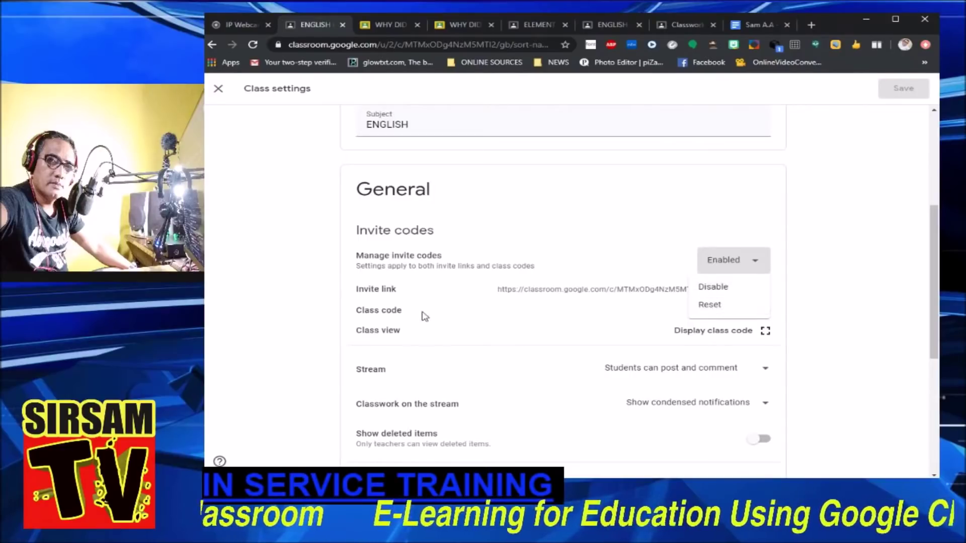
click(491, 320)
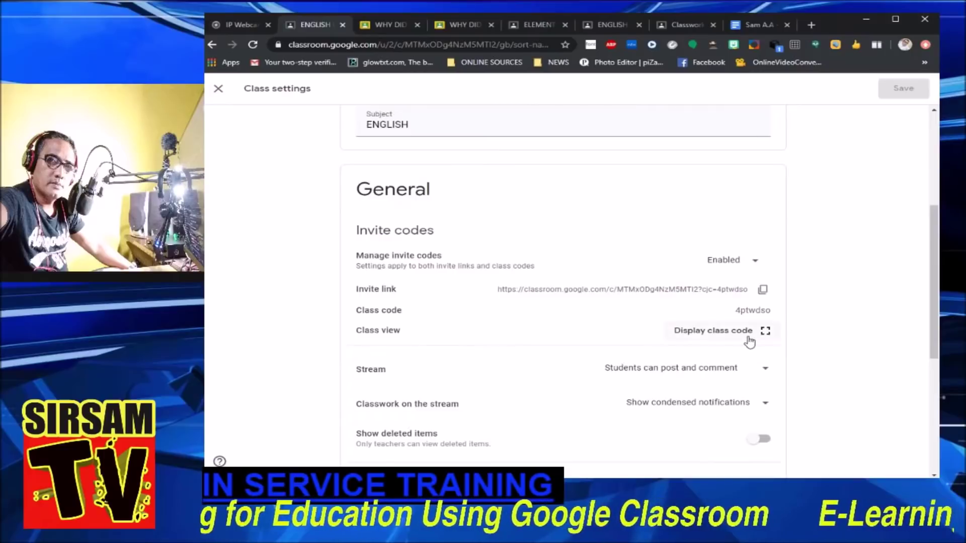
Set the stream permission to Students can only comment and classwork on the stream to Show attachments and details
scroll(633, 341, down, 1)
scroll(633, 341, down, 1)
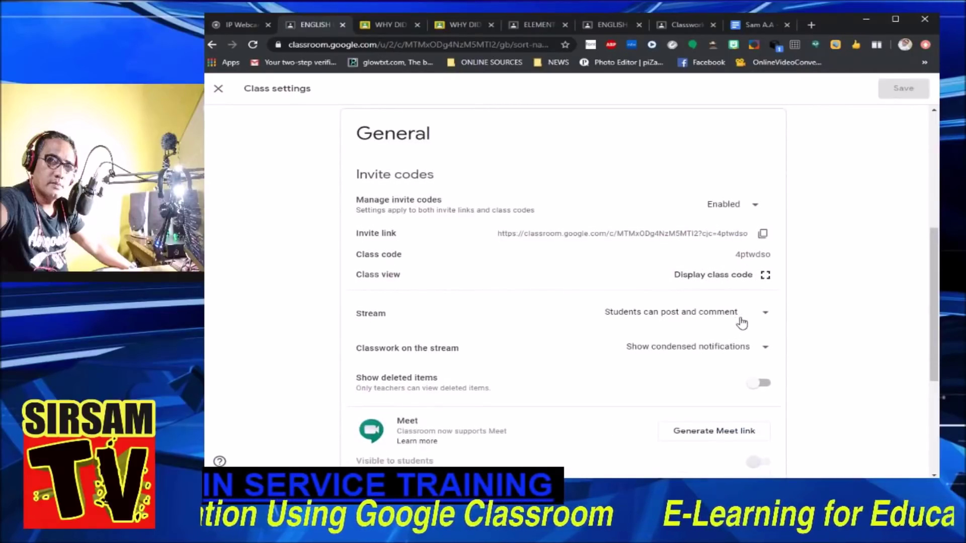
click(765, 317)
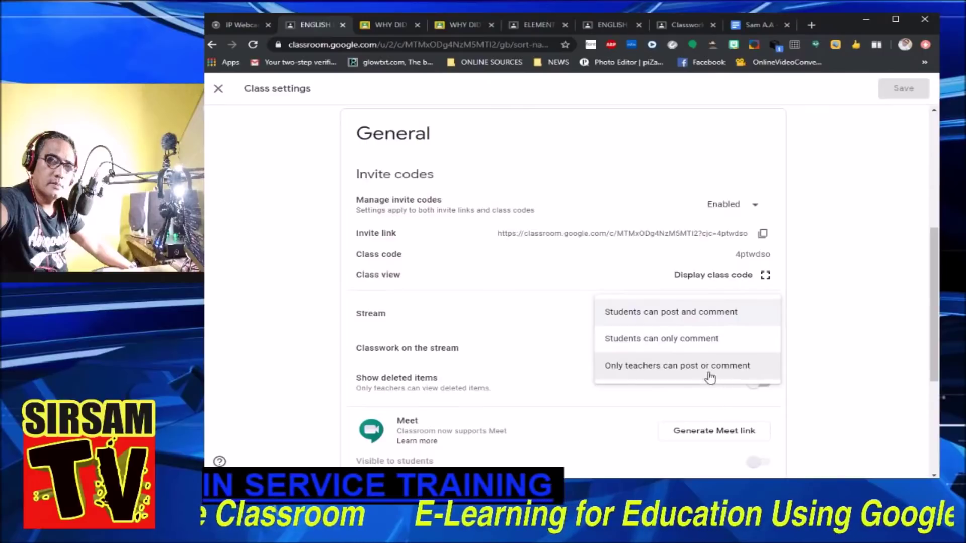
click(710, 346)
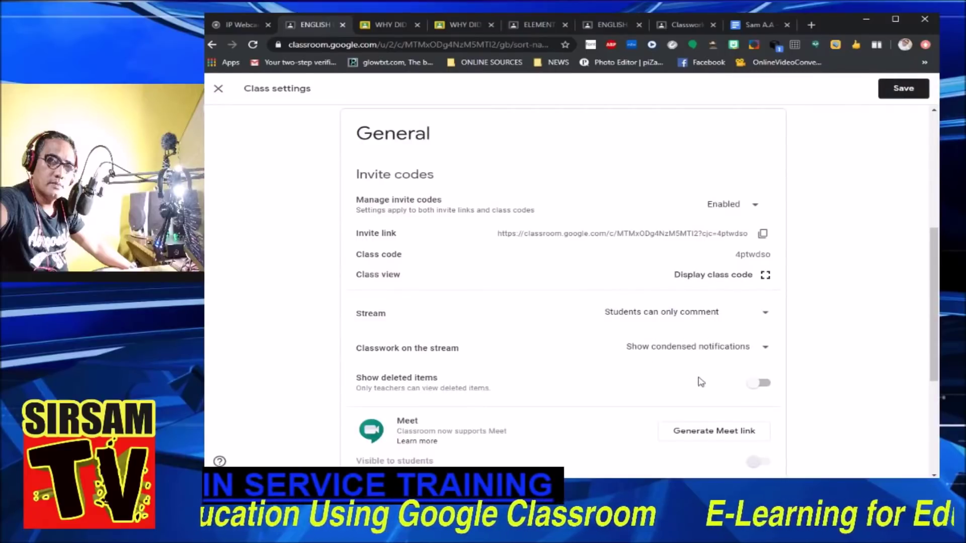
click(764, 348)
click(697, 326)
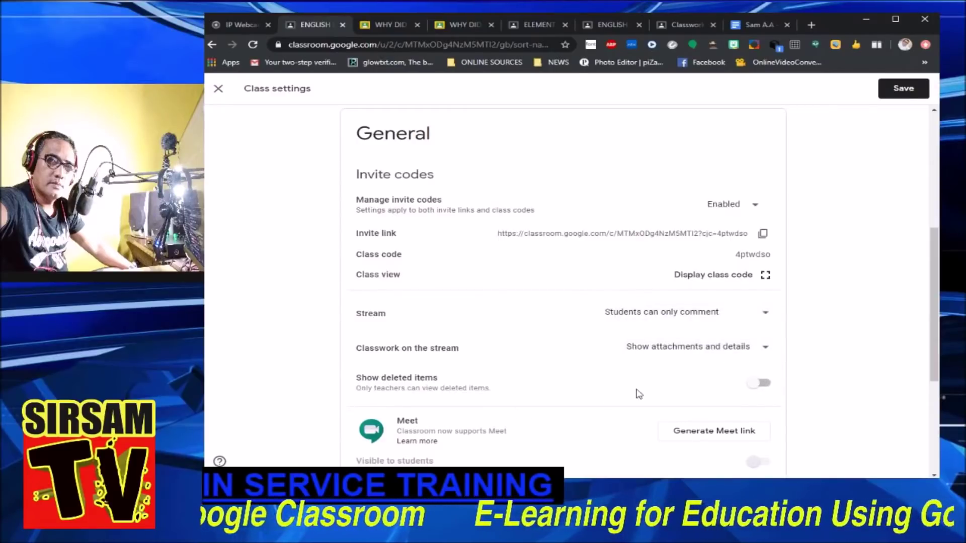
Set the overall grade calculation to Total points and turn on showing the overall grade to students
scroll(633, 394, down, 1)
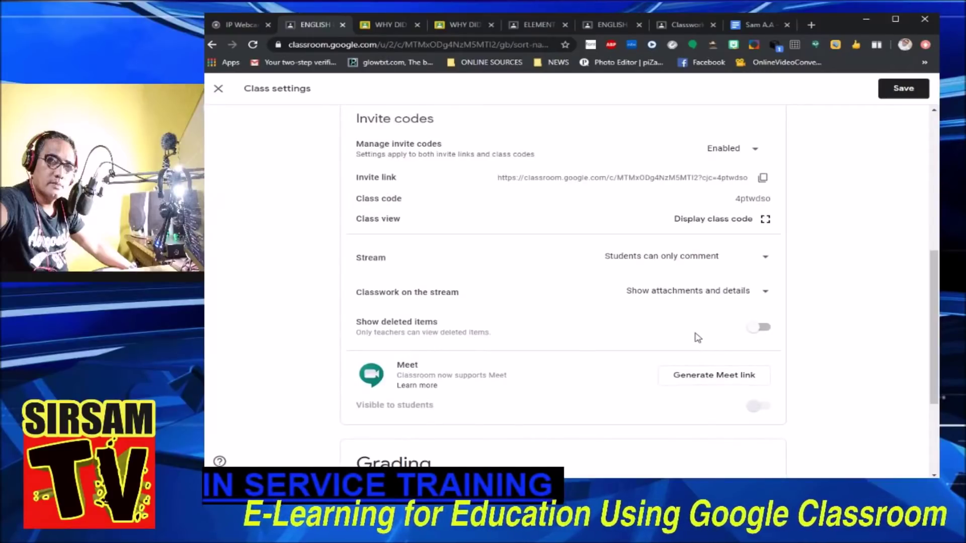
scroll(573, 341, down, 1)
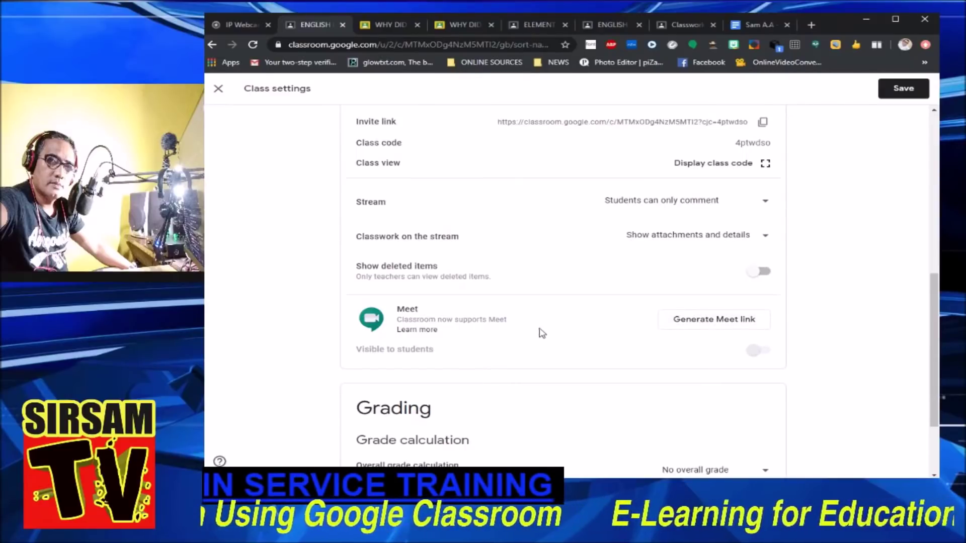
scroll(543, 332, down, 1)
scroll(594, 321, down, 1)
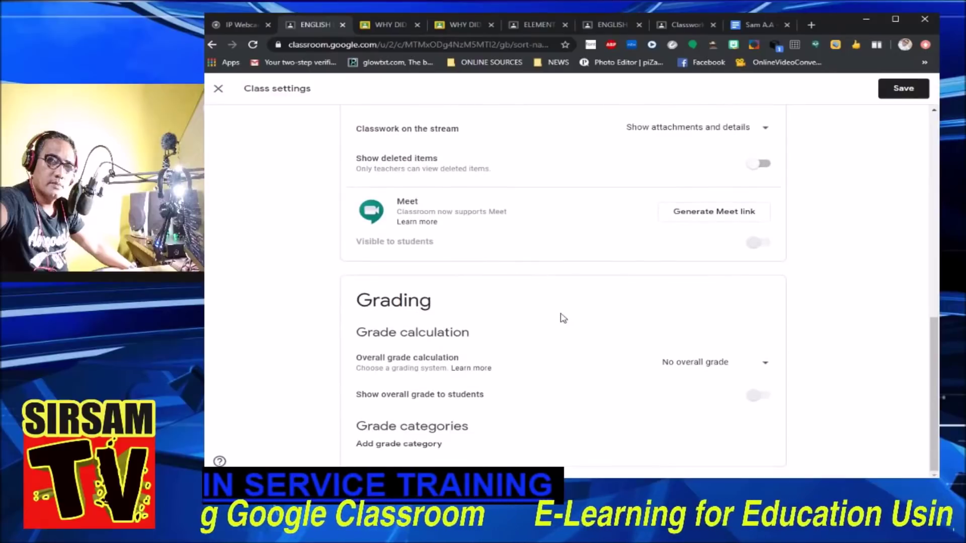
click(764, 367)
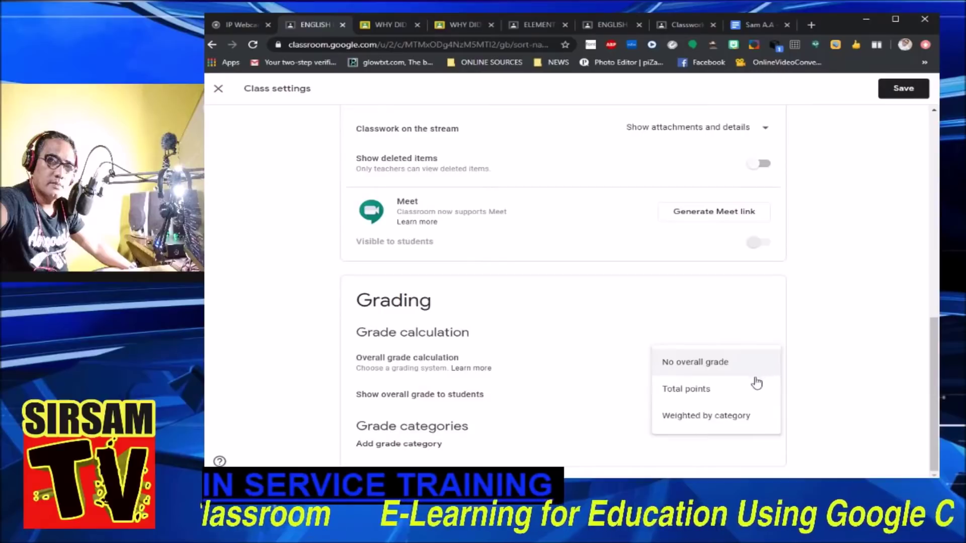
click(722, 394)
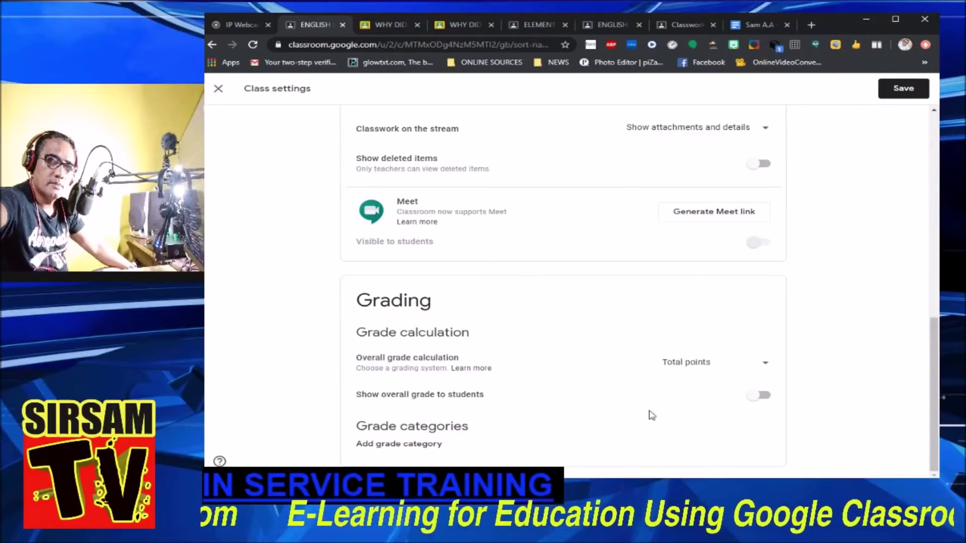
click(766, 400)
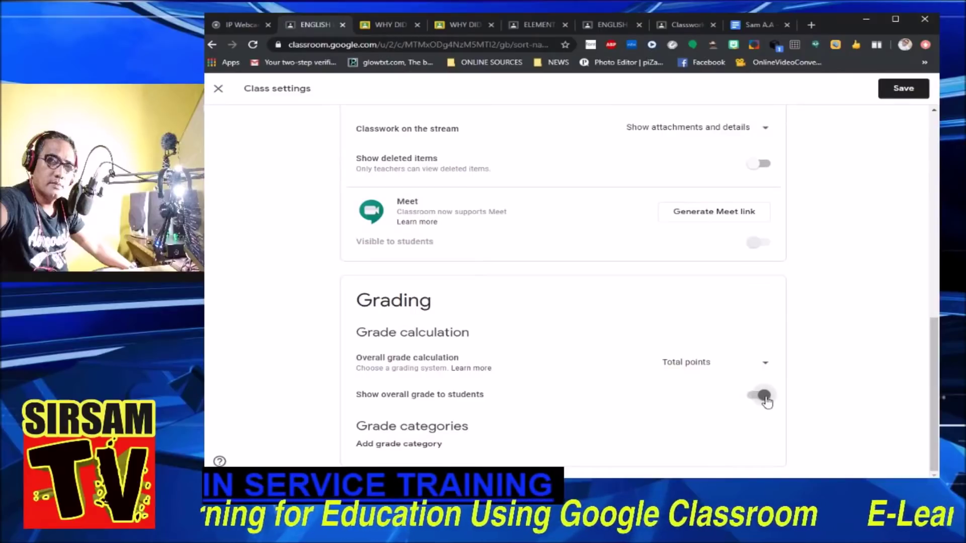
Add three grade categories named 30, 50 and 20, keeping 100 default points for each
click(419, 447)
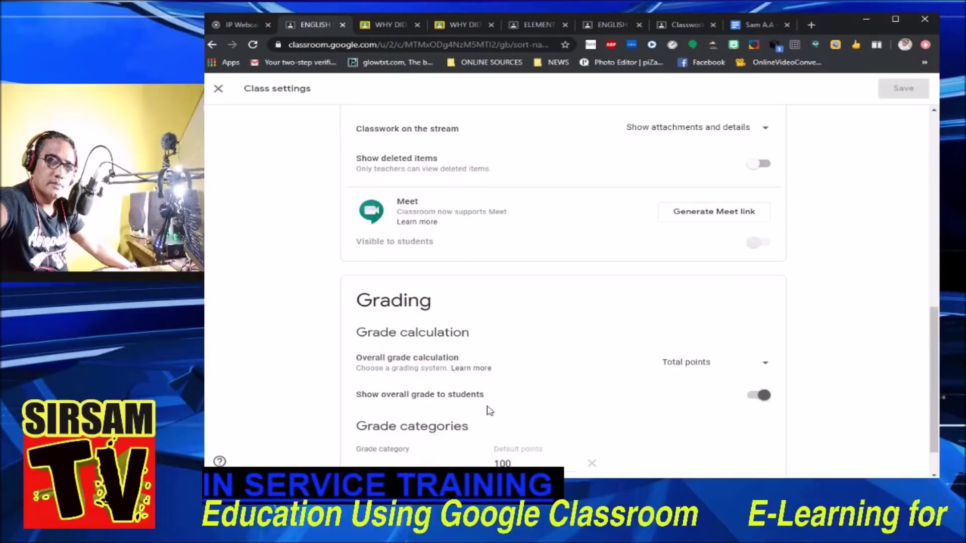
scroll(491, 411, down, 1)
click(399, 421)
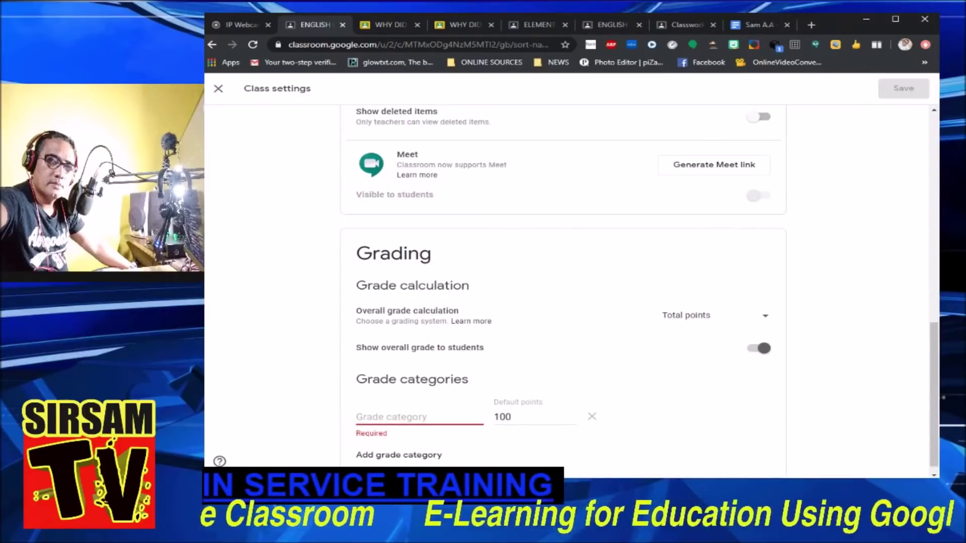
click(406, 415)
text(30)
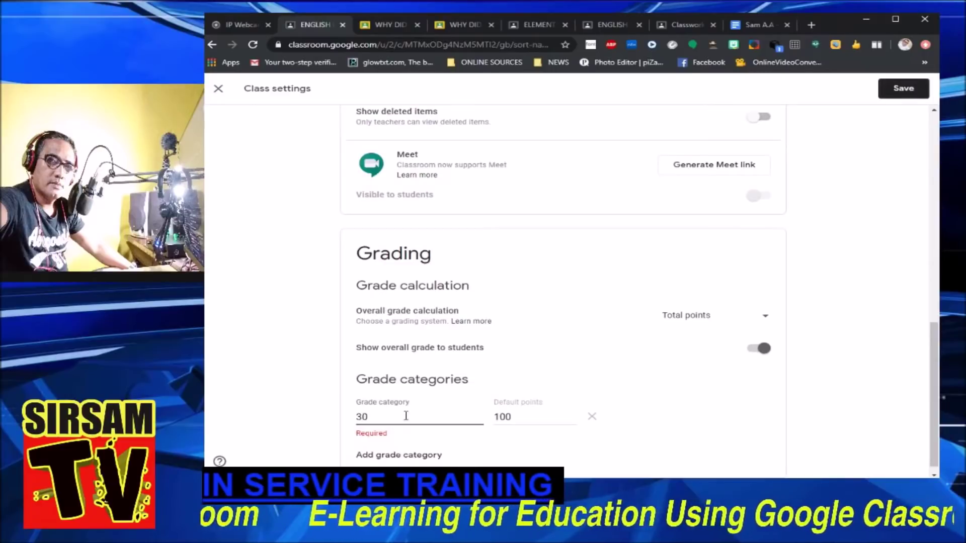
click(423, 443)
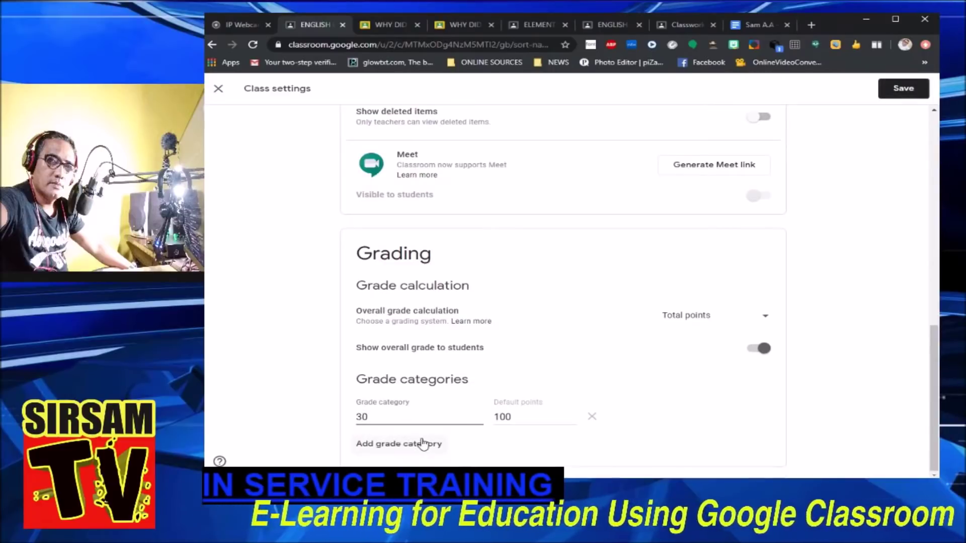
click(378, 446)
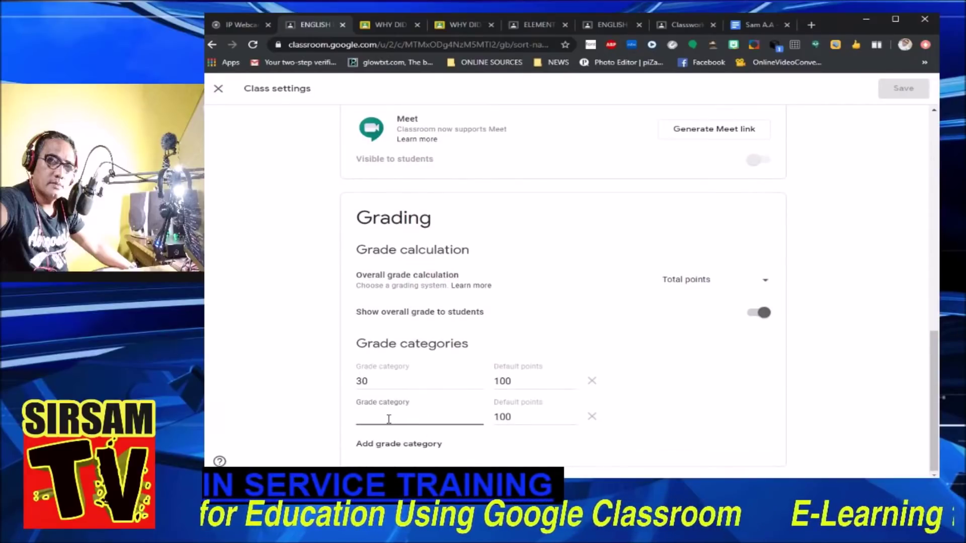
text(50)
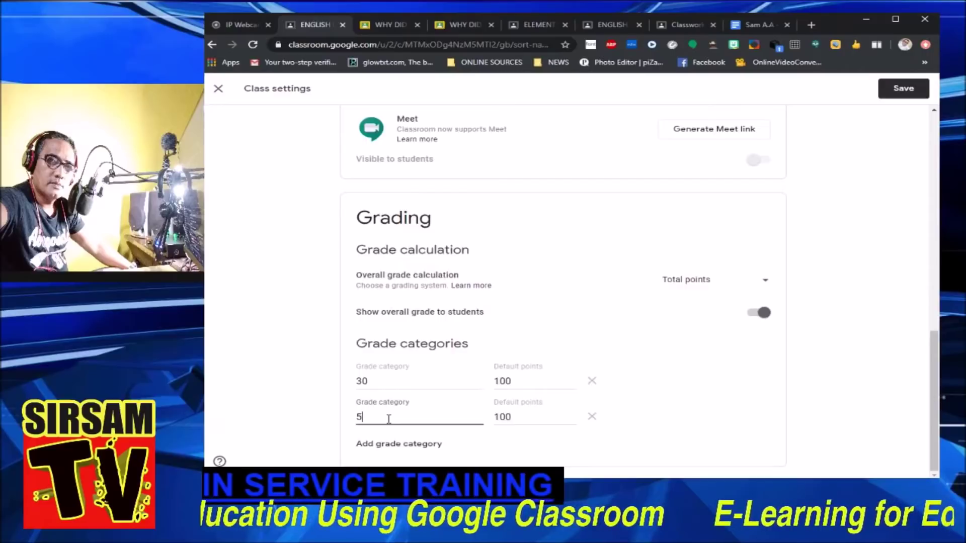
click(391, 446)
scroll(426, 451, down, 1)
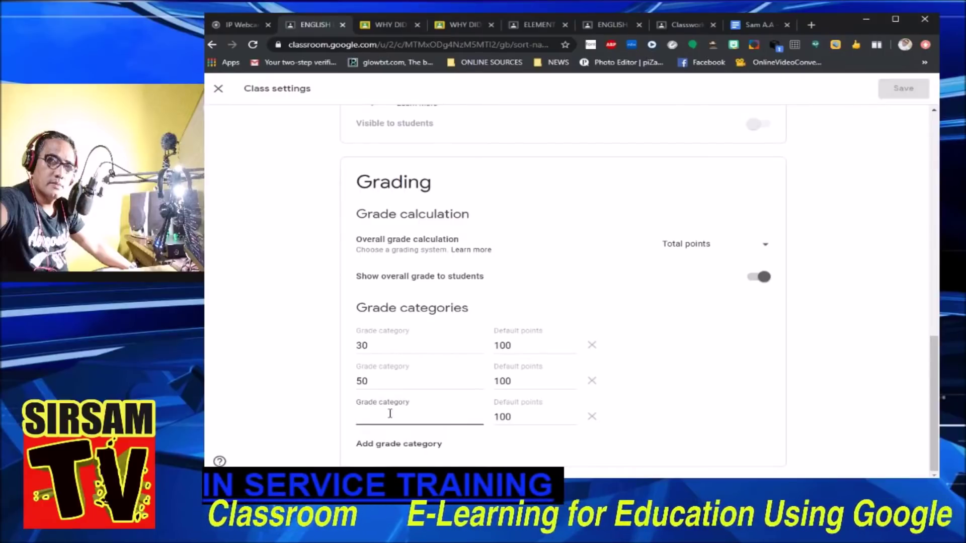
text(20)
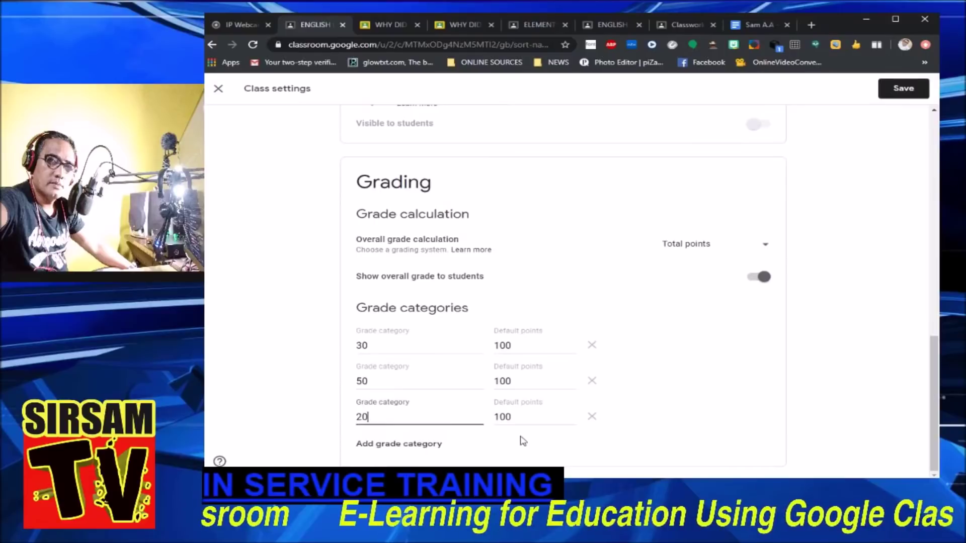
click(523, 441)
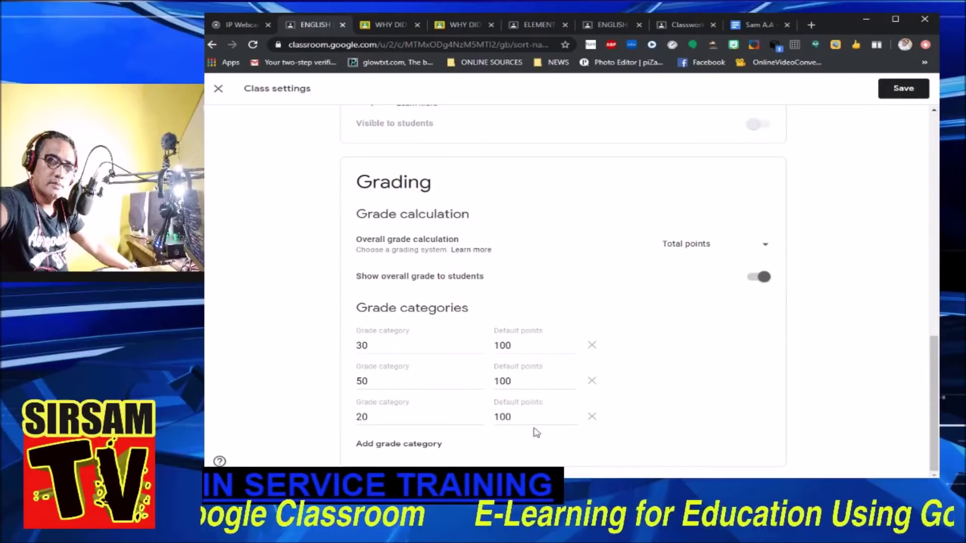
Remove the 20, 30 and 50 grade categories and turn off showing the overall grade to students
click(592, 420)
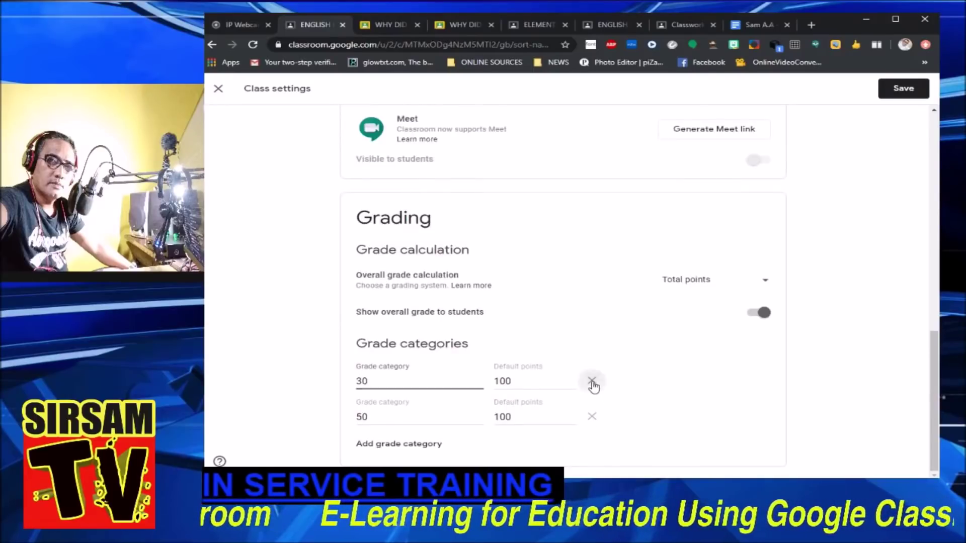
click(592, 382)
click(592, 416)
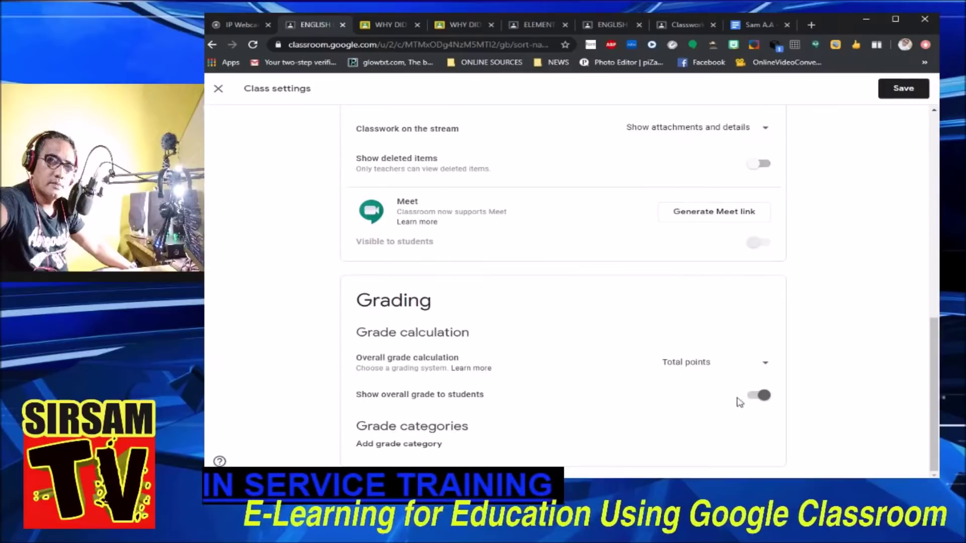
click(754, 398)
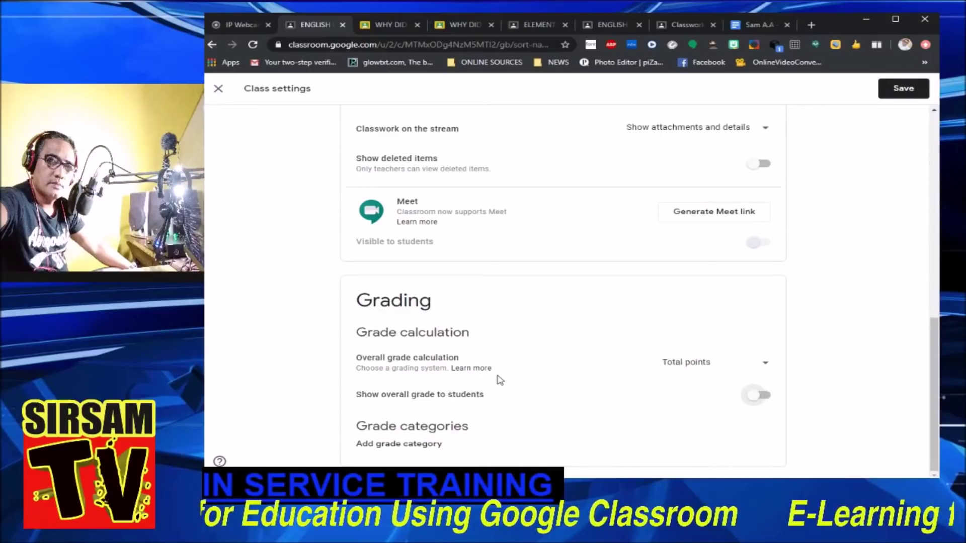
Open the help article on overall grade calculation and review its sections on grading systems and grading setup
click(469, 369)
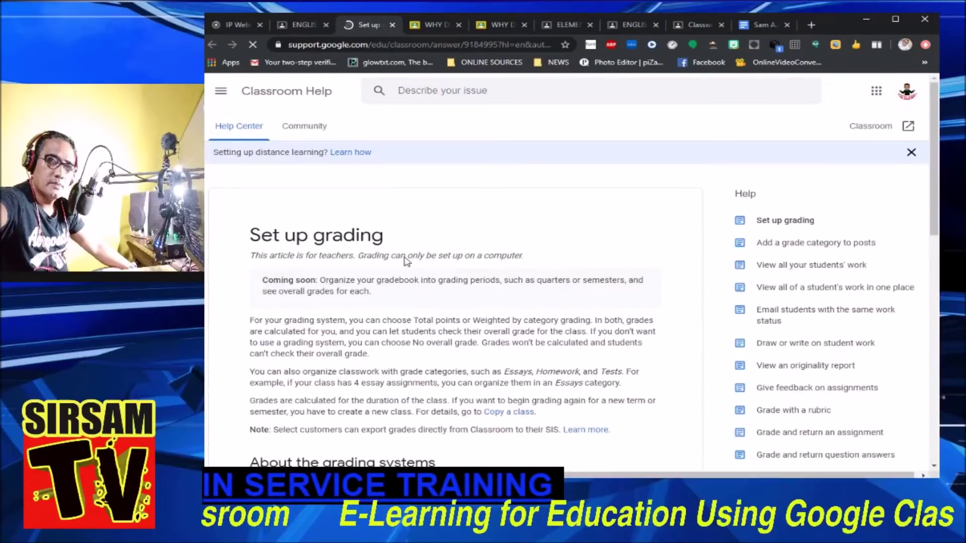
scroll(457, 268, down, 4)
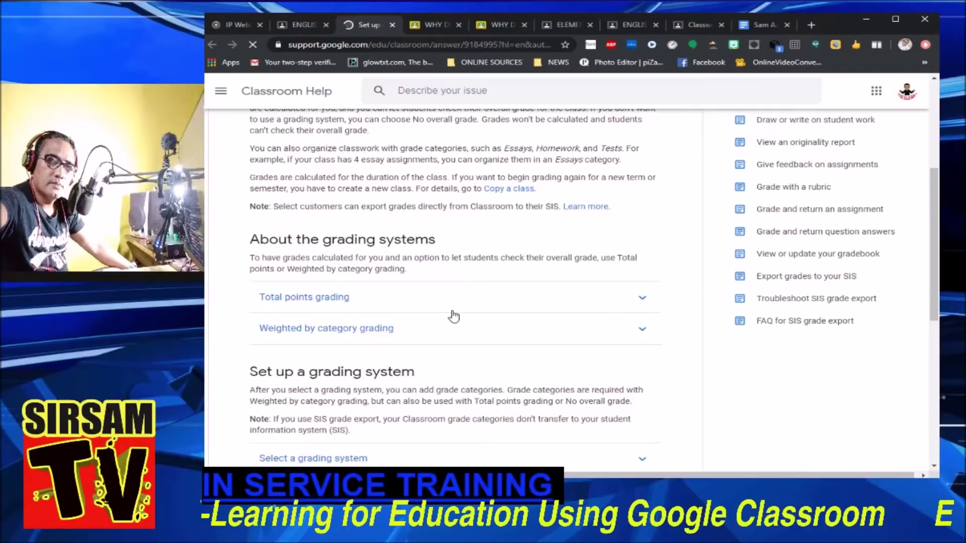
scroll(794, 262, up, 4)
scroll(555, 291, down, 7)
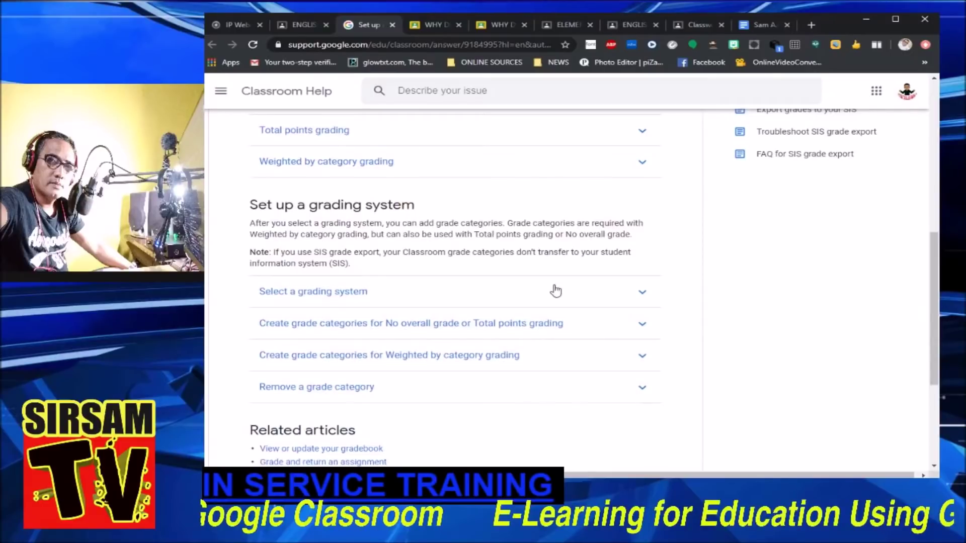
Return to the class settings, save the changes and look over the ENGLISH 8 stream
key(ctrl+shift+Tab)
scroll(506, 316, down, 15)
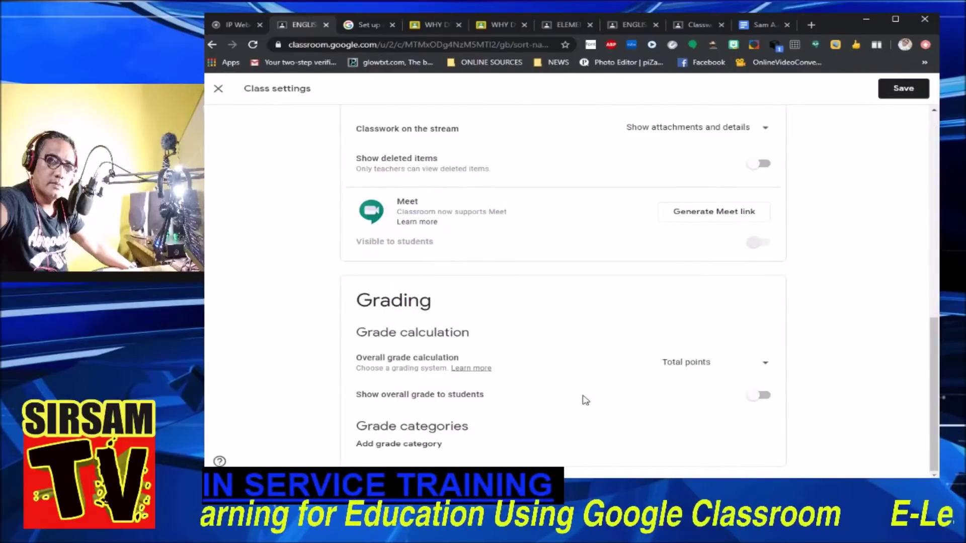
scroll(585, 400, up, 3)
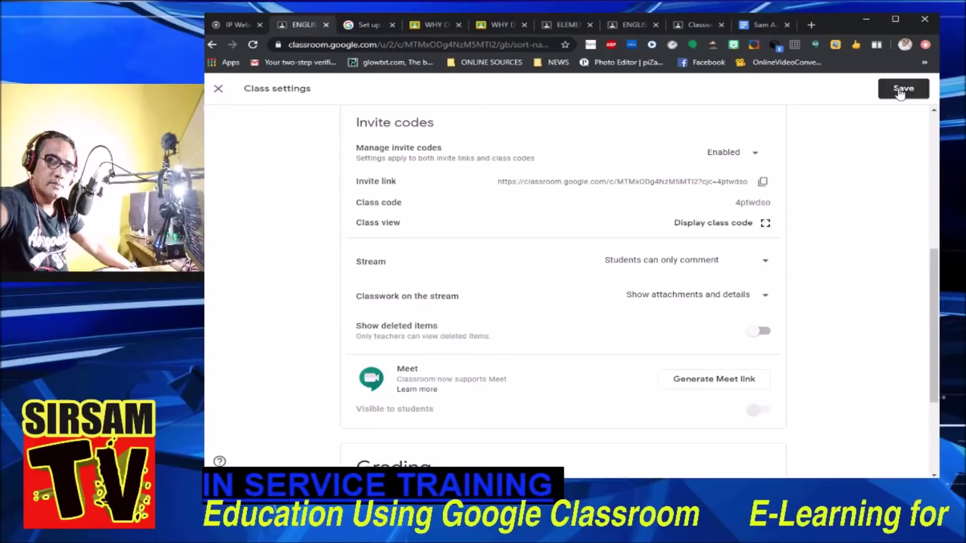
click(899, 92)
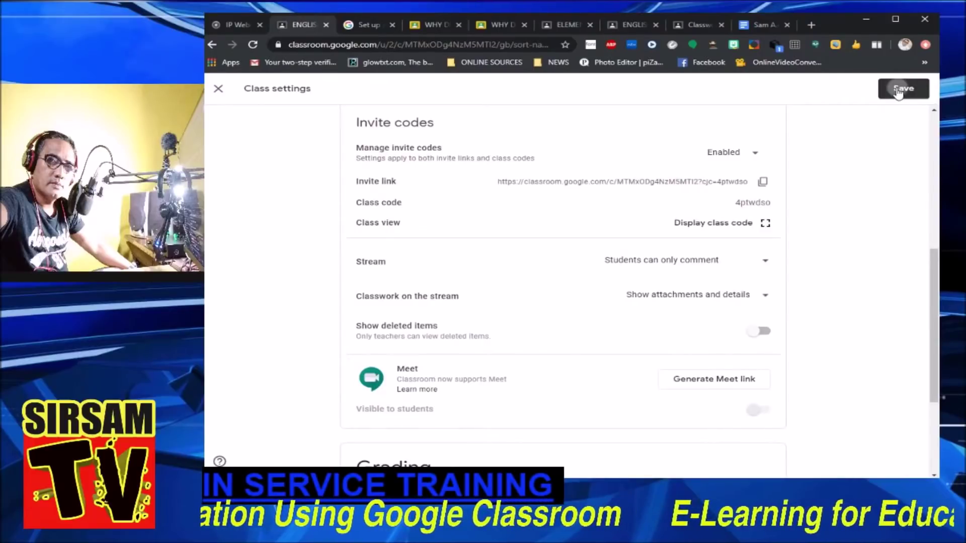
scroll(503, 254, down, 2)
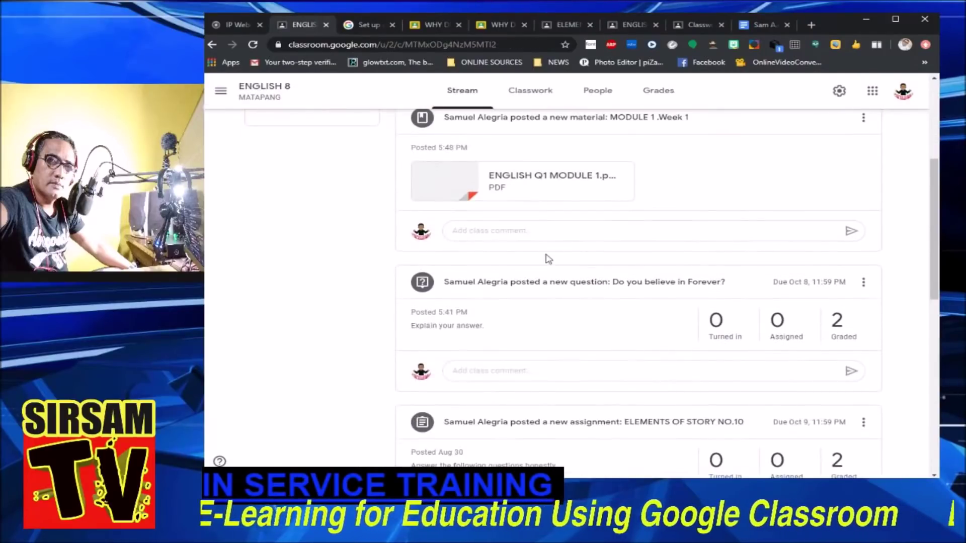
scroll(548, 248, up, 4)
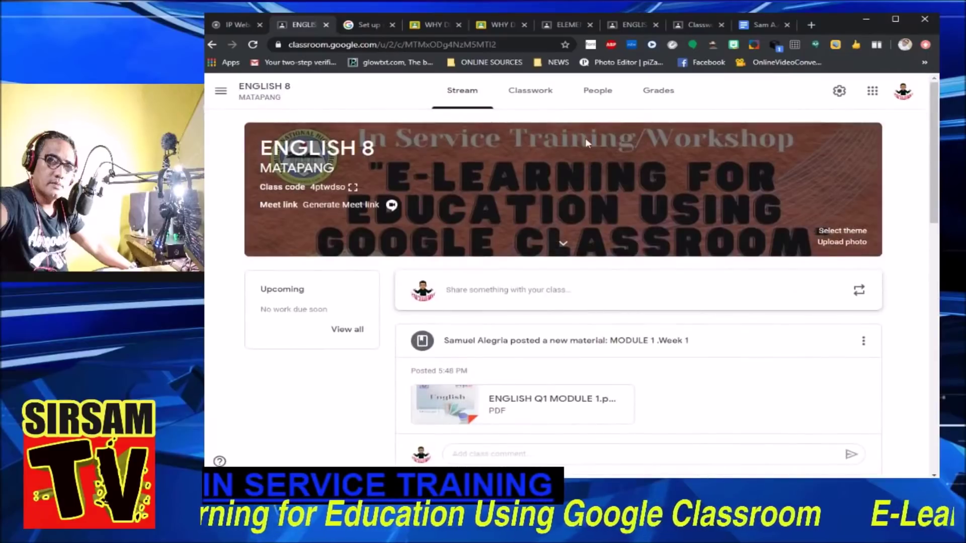
Open the general Classroom settings and view the options for changing the profile picture, without selecting a photo
click(221, 91)
scroll(258, 312, down, 1)
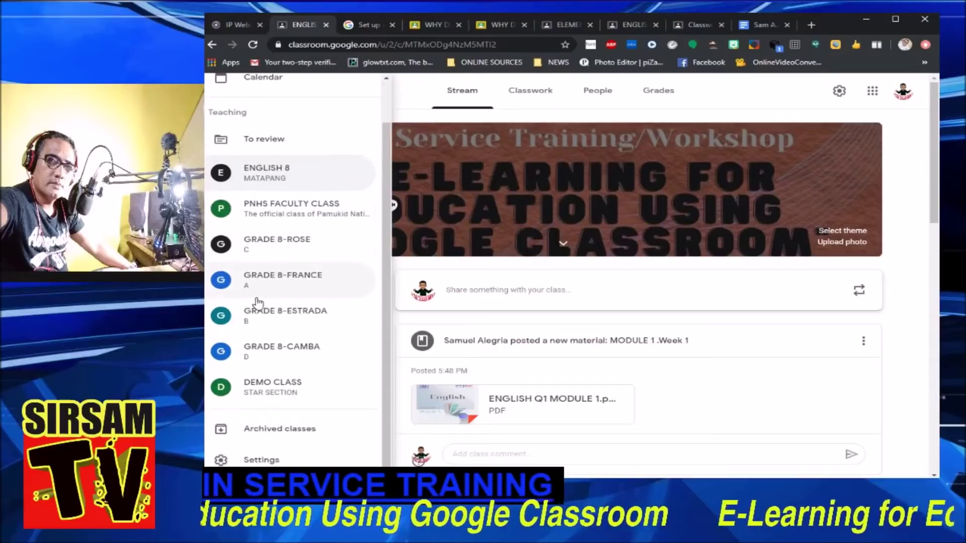
scroll(259, 425, down, 5)
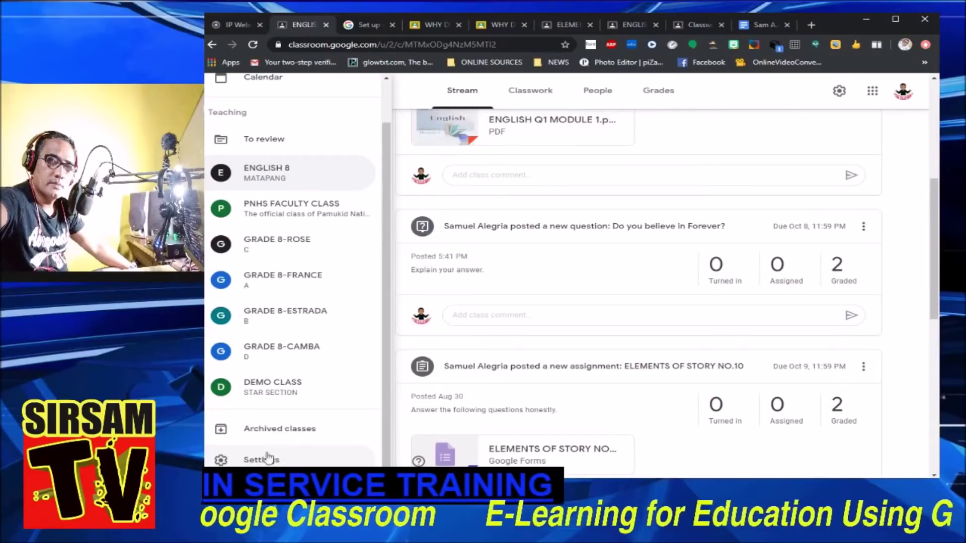
click(222, 460)
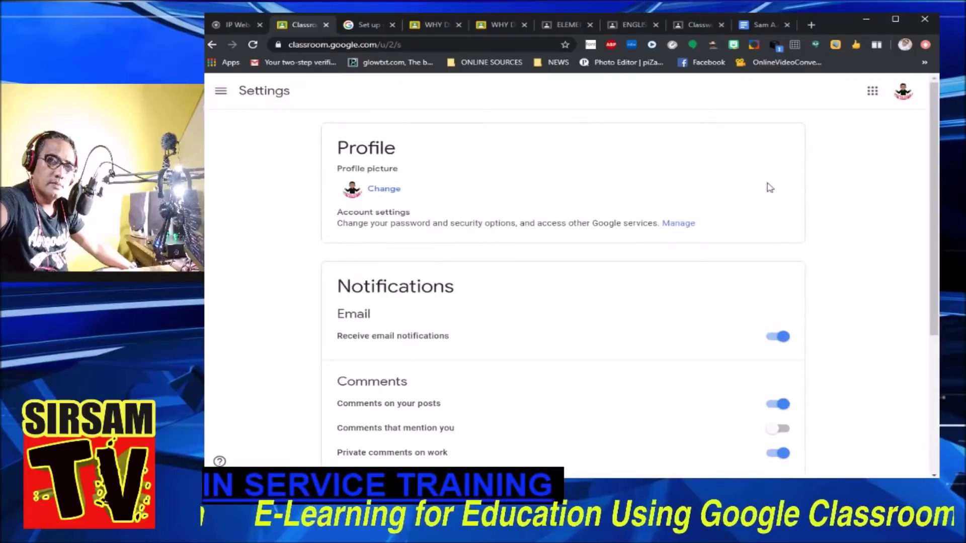
click(391, 192)
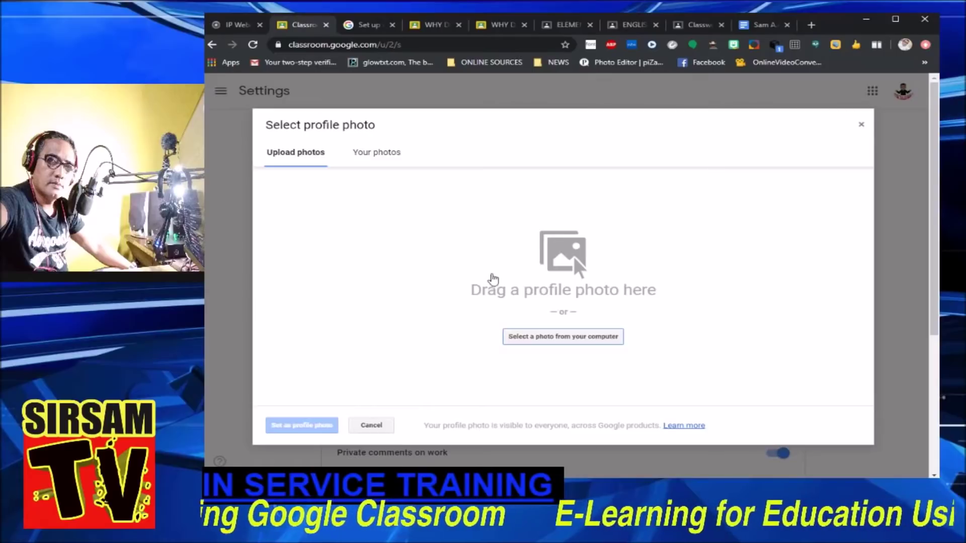
click(212, 45)
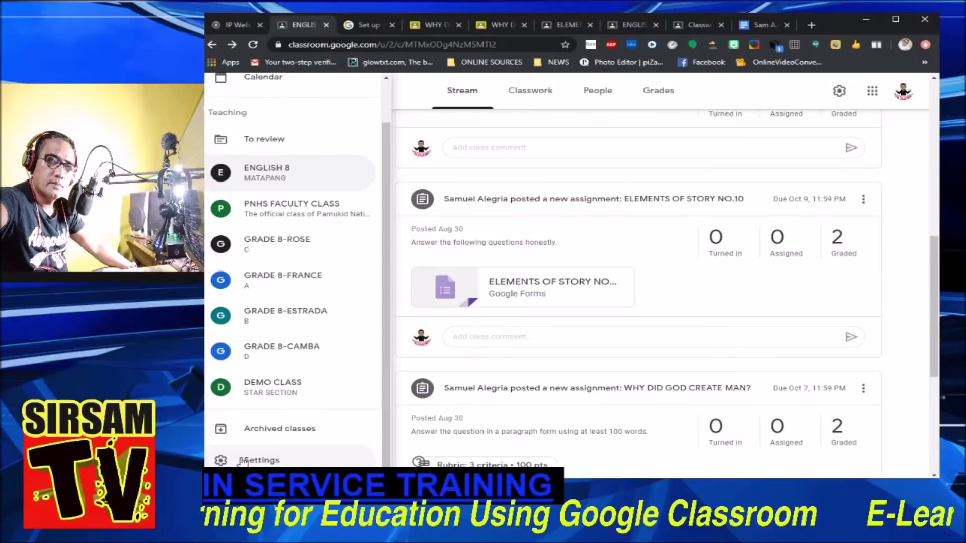
Reopen the general Classroom settings and examine the notification options for email, comments, taught classes and individual classes
click(242, 460)
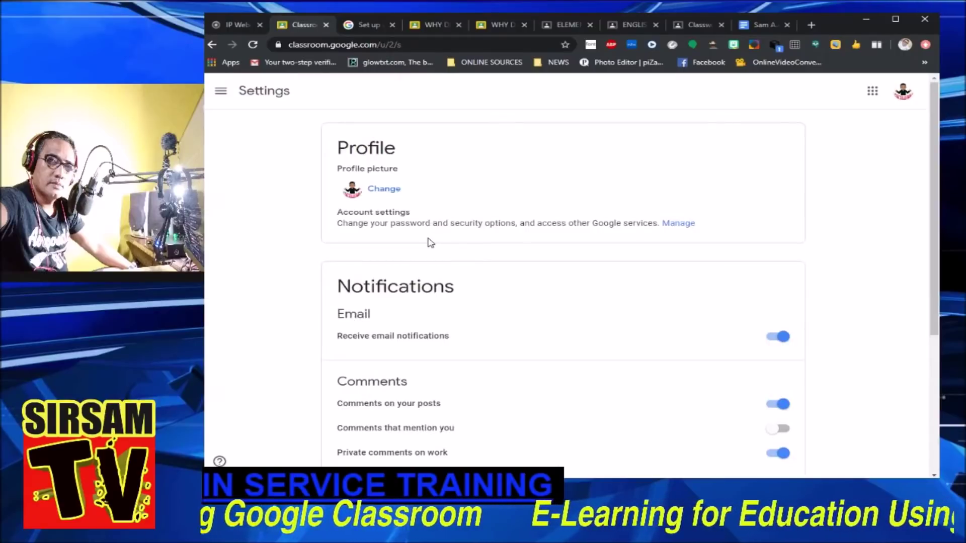
scroll(408, 246, down, 1)
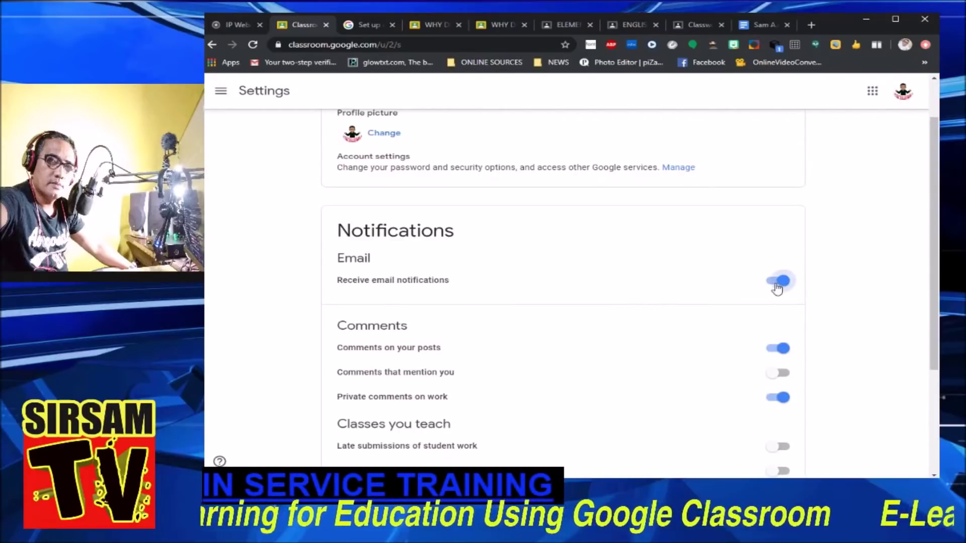
scroll(490, 372, down, 1)
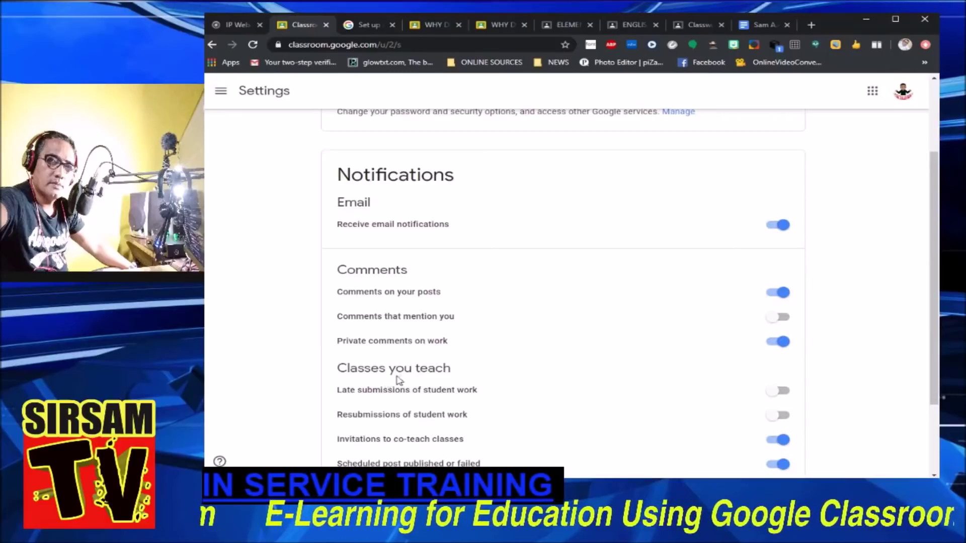
scroll(396, 382, down, 1)
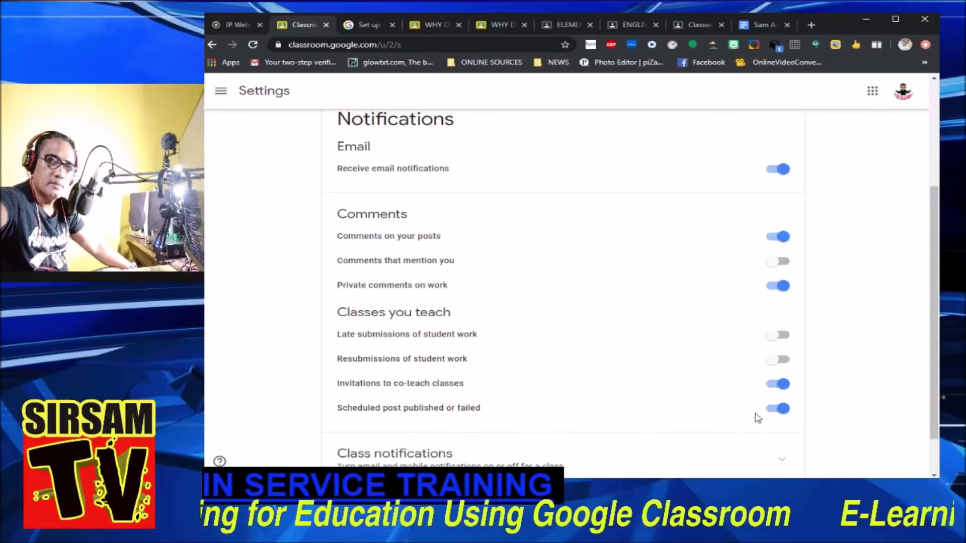
scroll(668, 403, down, 1)
scroll(659, 352, up, 5)
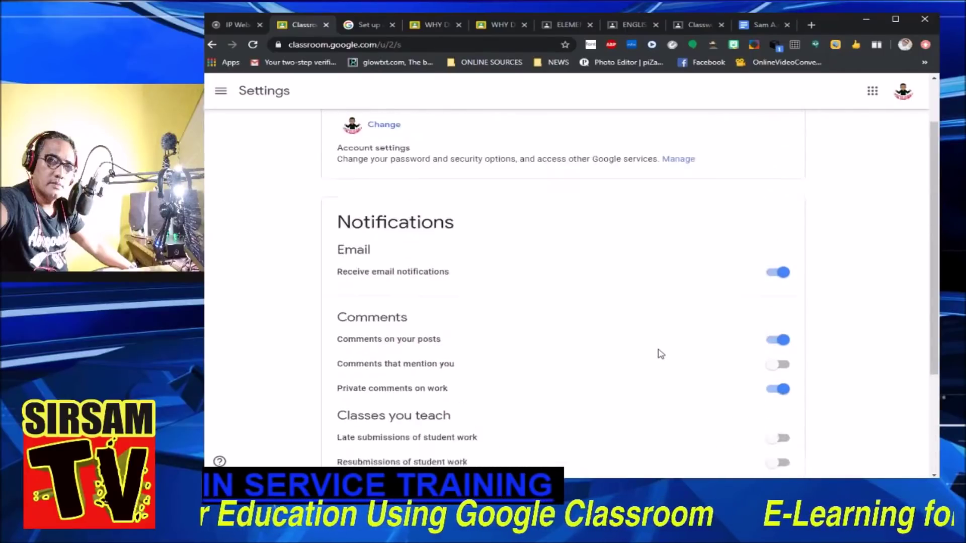
scroll(666, 365, down, 5)
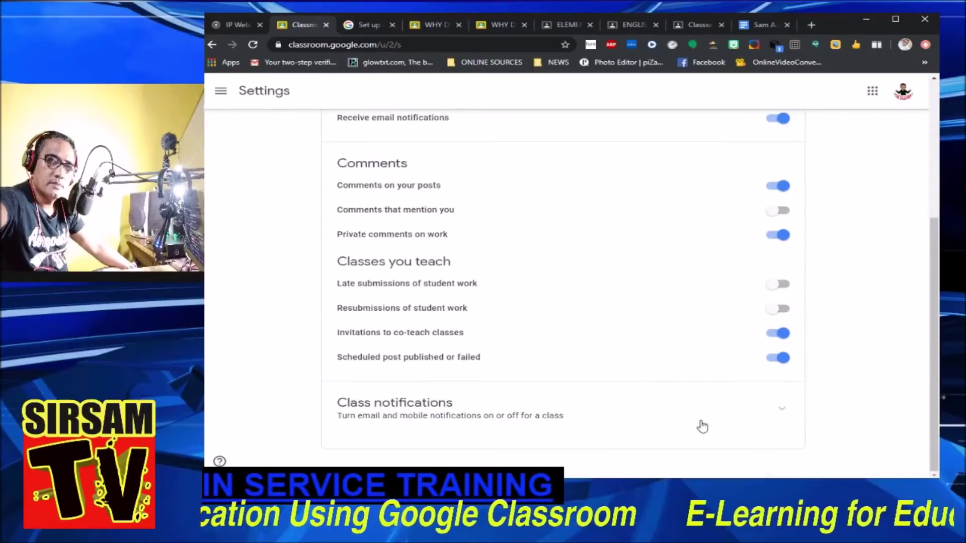
scroll(729, 415, up, 5)
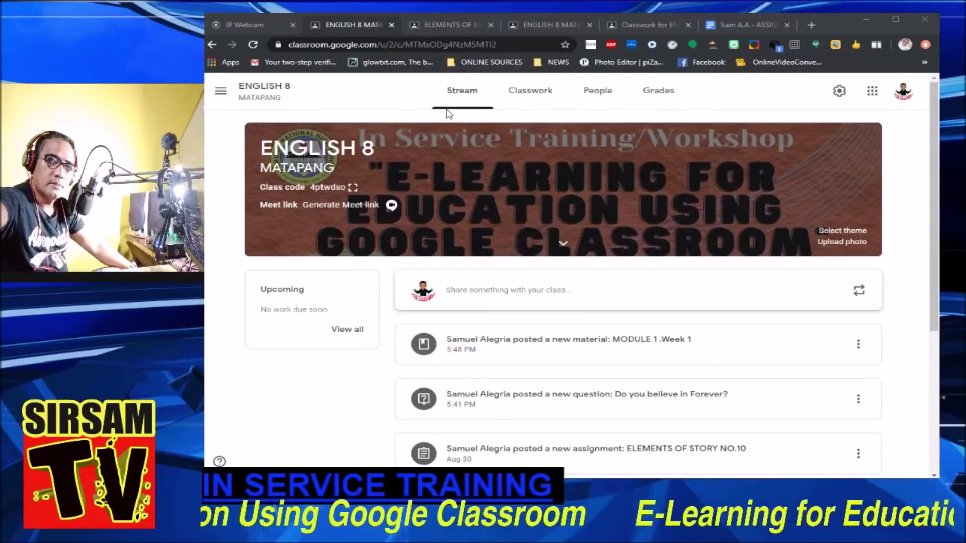
Look through the posts on the ENGLISH 8 stream and view the class's classwork
scroll(507, 198, down, 5)
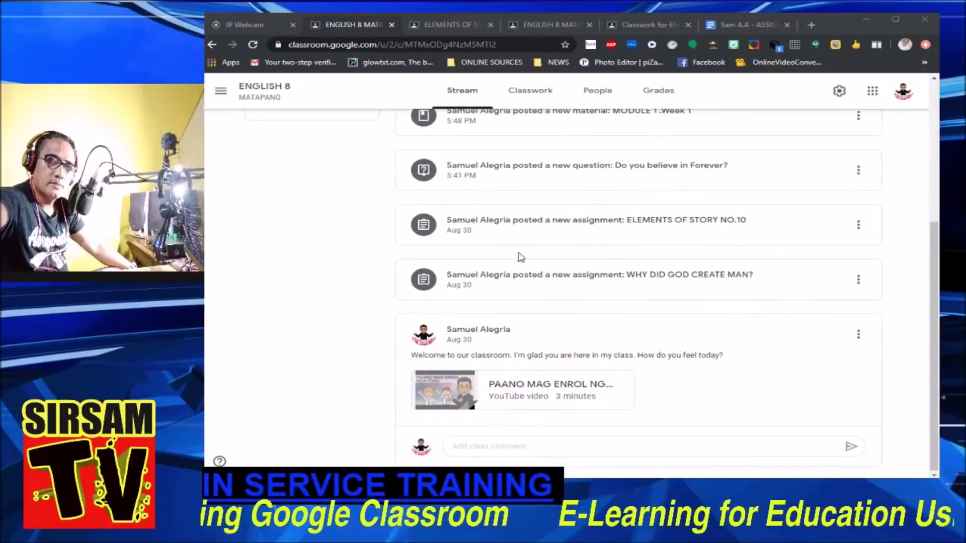
scroll(539, 322, up, 5)
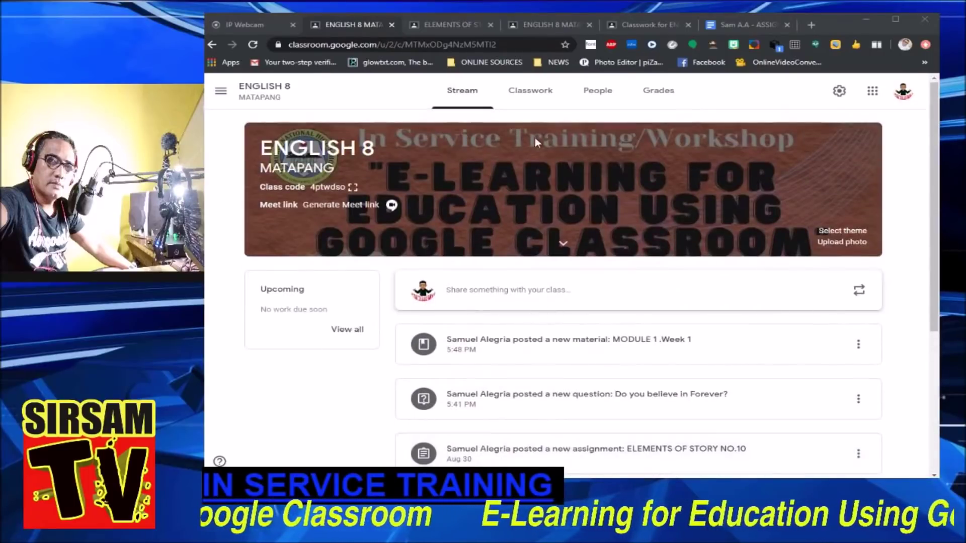
click(527, 94)
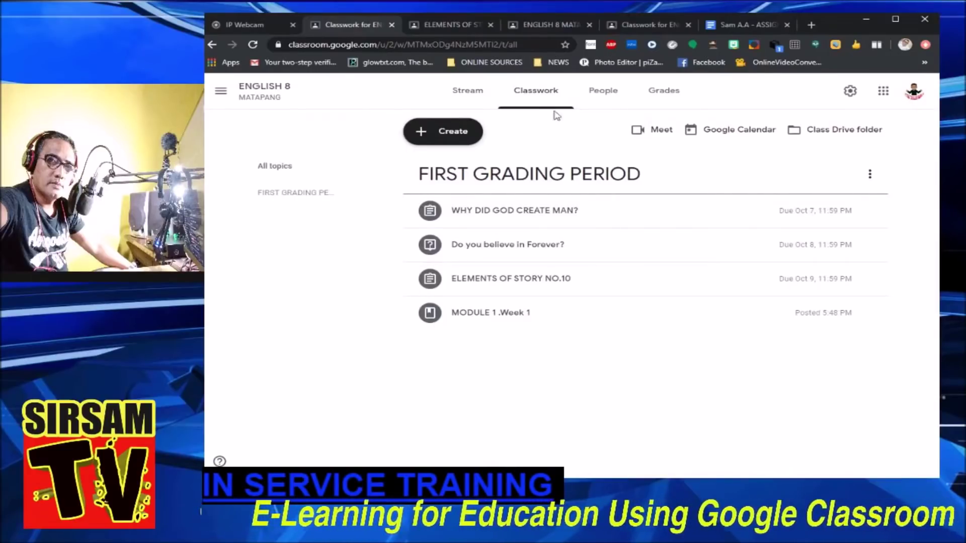
View the class's people list, then examine the student answers to "Do you believe in Forever?" from the stream
click(604, 96)
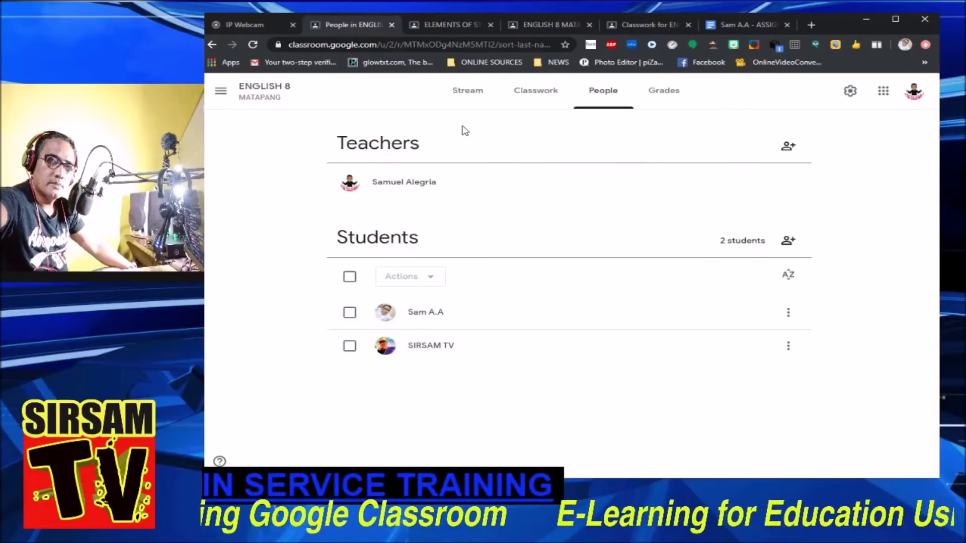
click(462, 96)
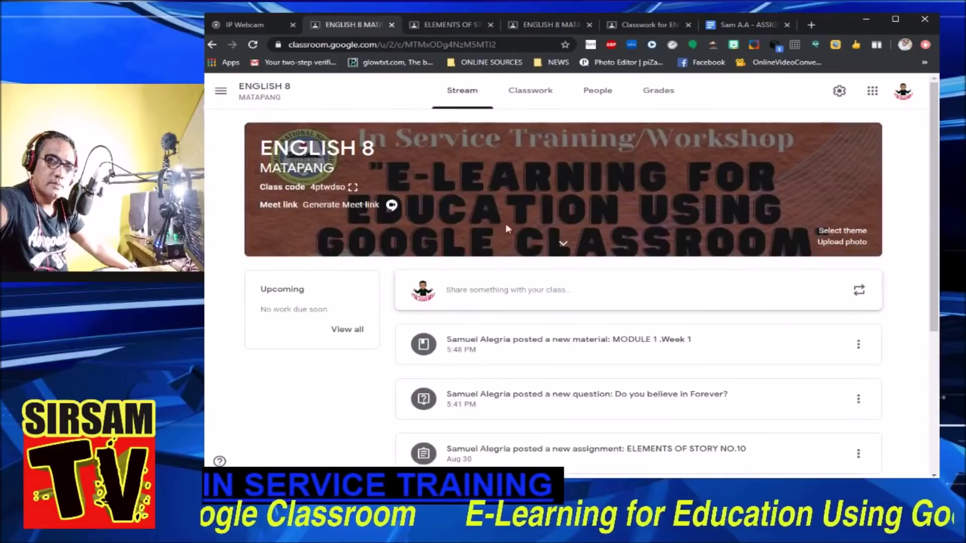
scroll(501, 270, down, 2)
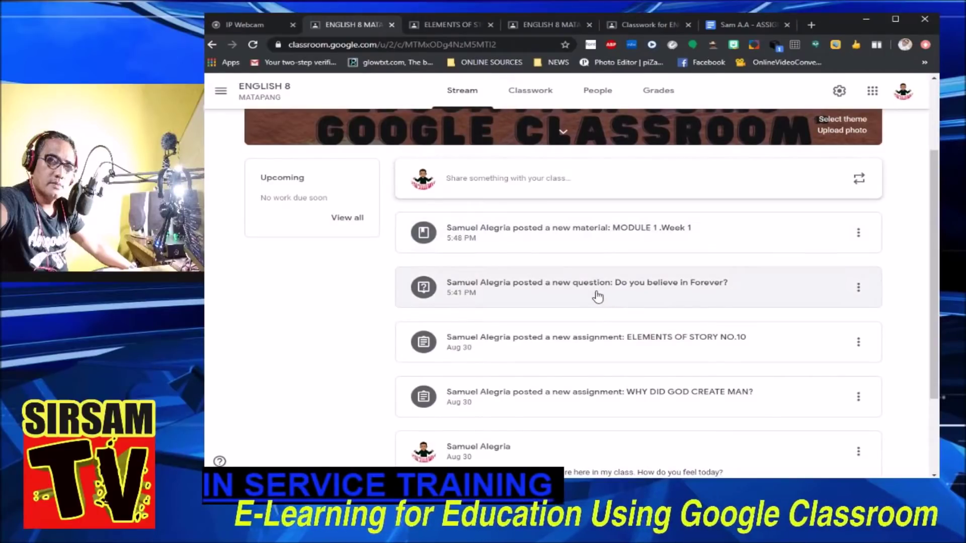
click(544, 288)
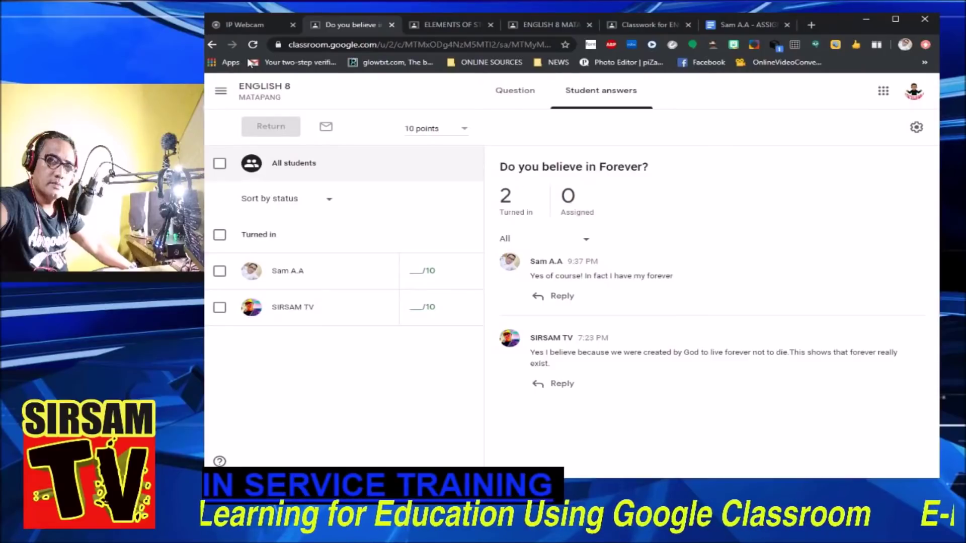
click(212, 44)
Examine the student work for ELEMENTS OF STORY NO.10 and WHY DID GOD CREATE MAN? from the stream, returning to the stream after each
scroll(550, 302, down, 3)
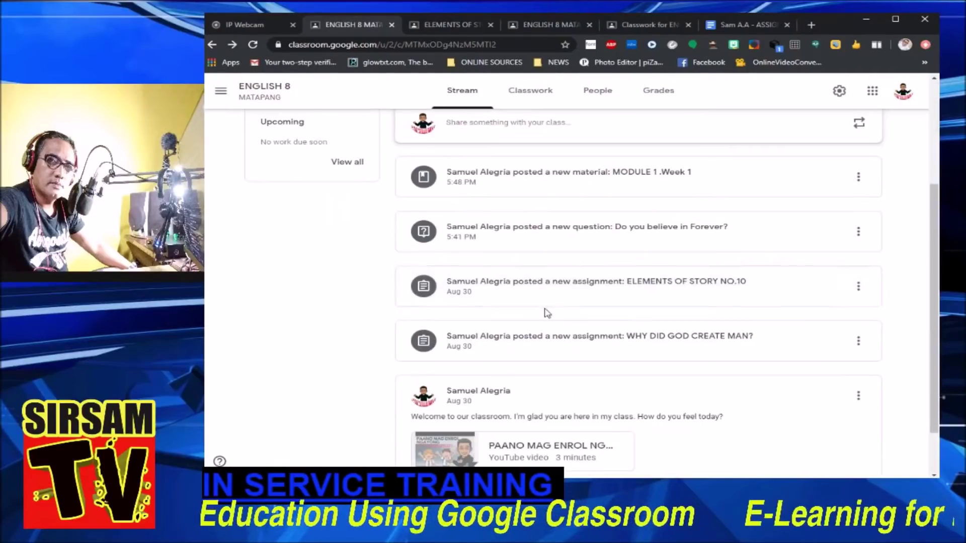
click(531, 285)
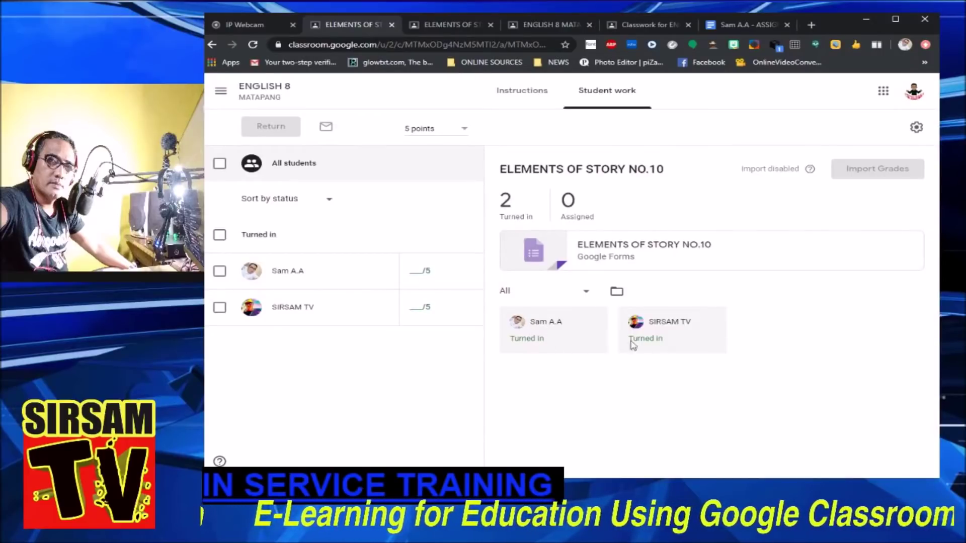
click(211, 44)
scroll(503, 327, down, 2)
scroll(548, 363, down, 1)
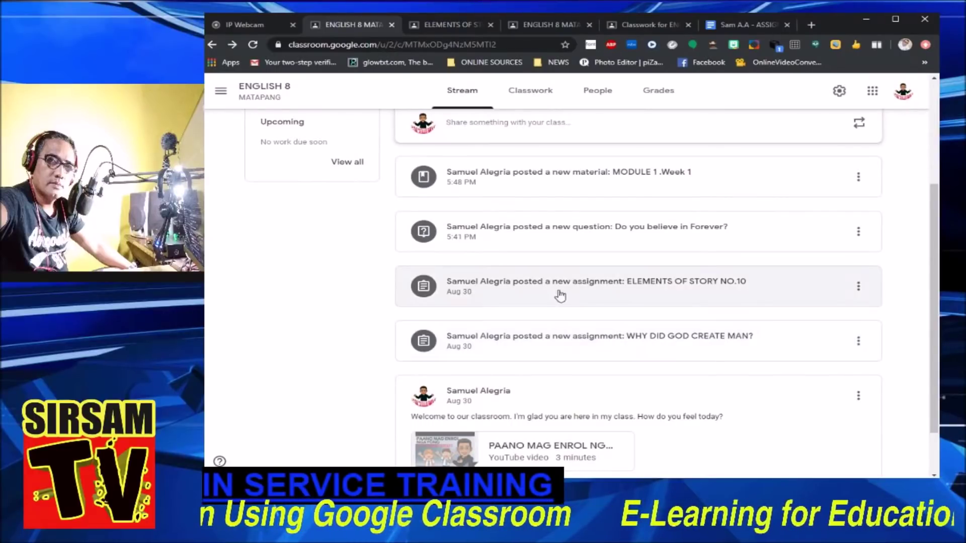
click(576, 336)
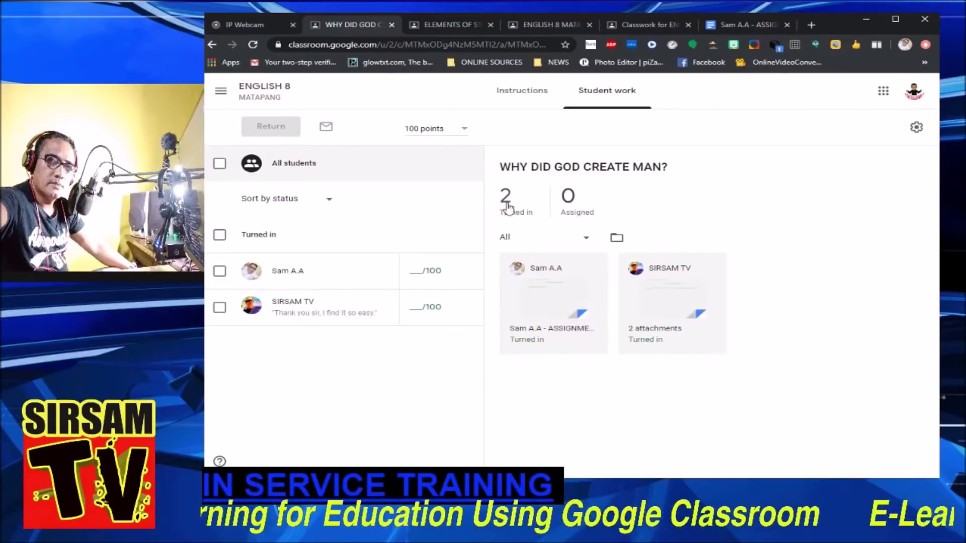
click(258, 90)
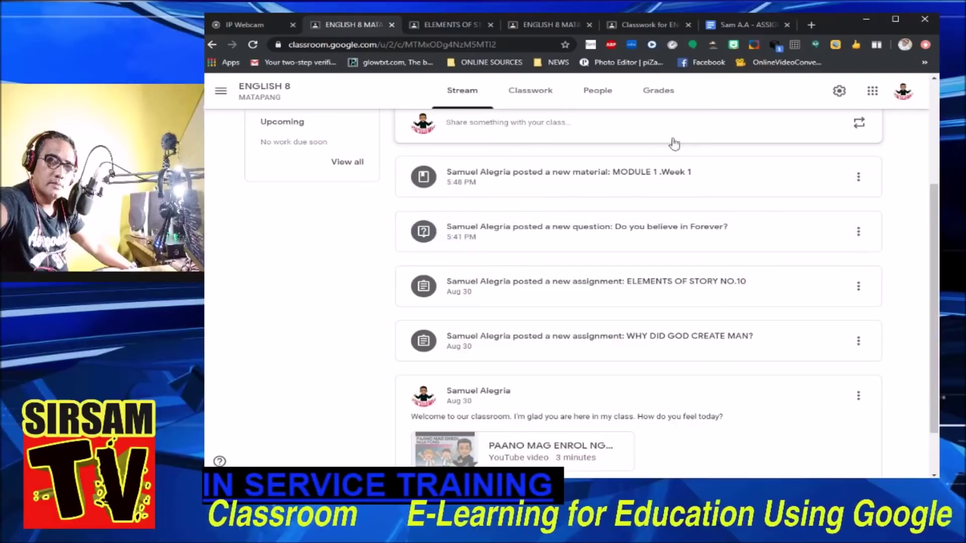
Open the first student's submitted document for WHY DID GOD CREATE MAN? starting from the class grades
click(661, 96)
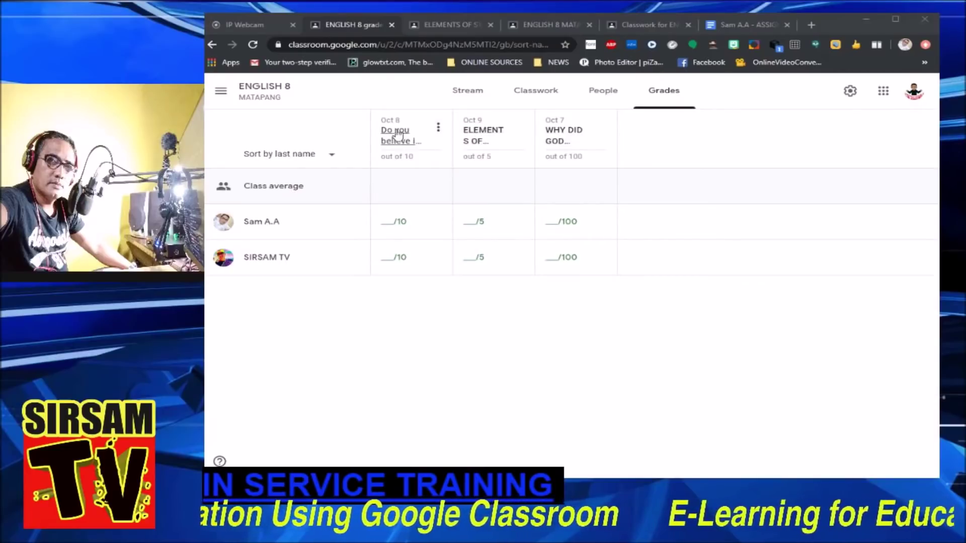
click(563, 138)
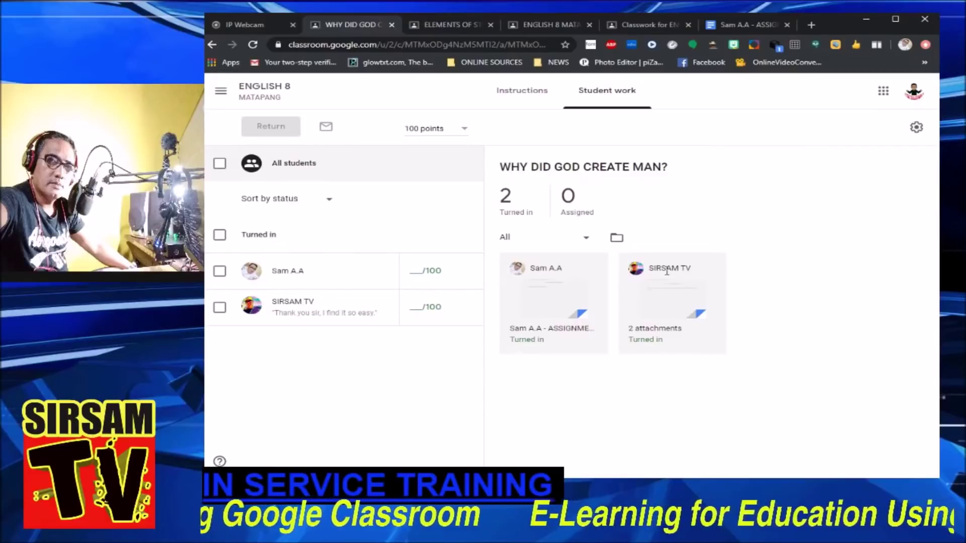
click(541, 328)
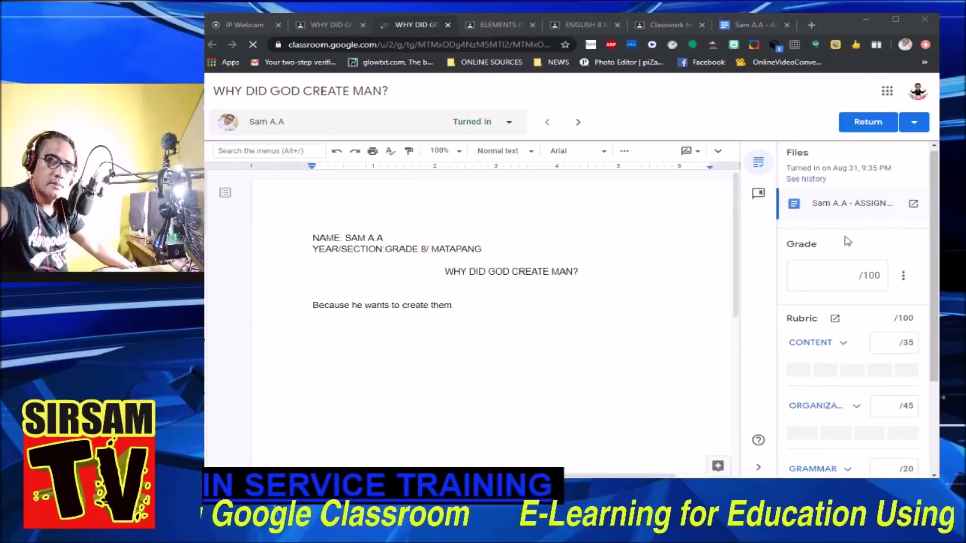
Grade the submission with the rubric: 30 points for Content, 30 for Organization and 15 for Grammar
scroll(845, 168, down, 2)
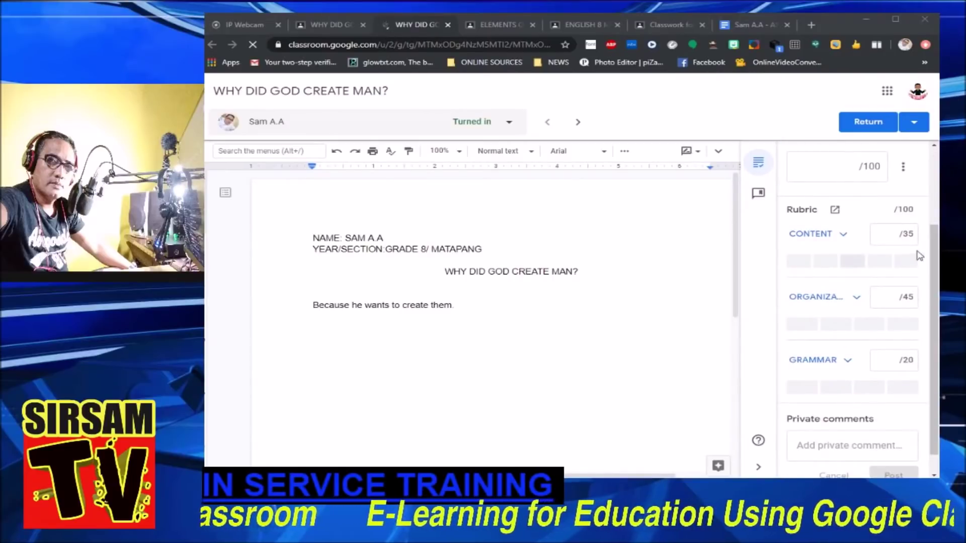
scroll(936, 302, up, 2)
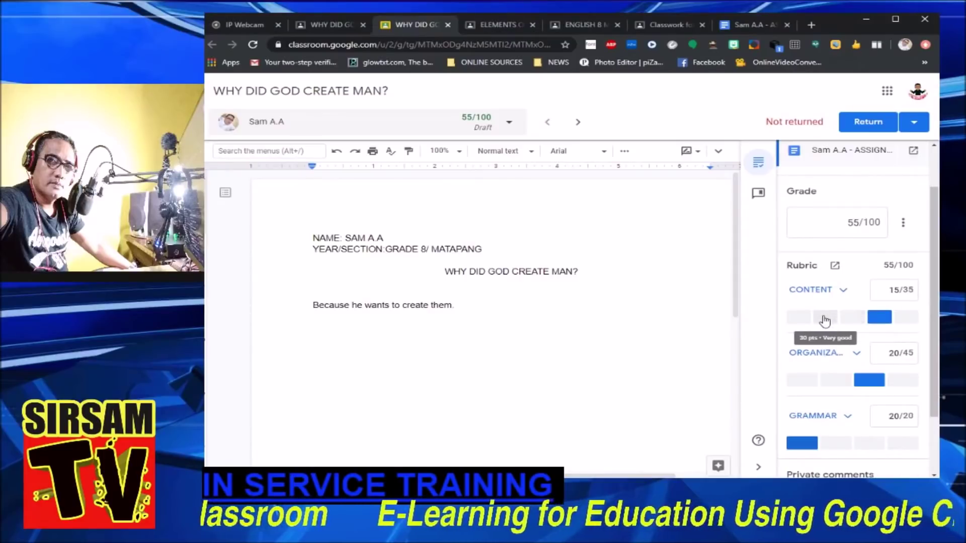
click(825, 320)
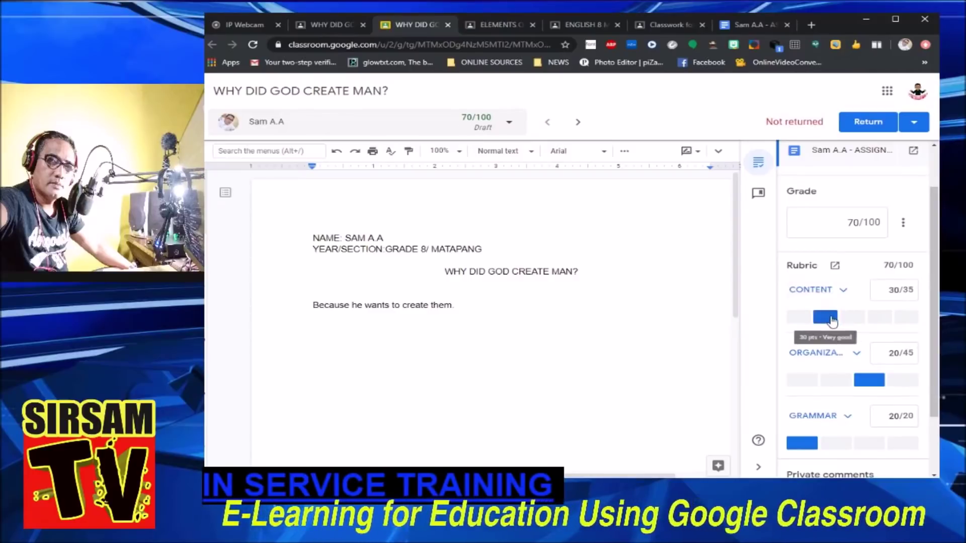
click(845, 381)
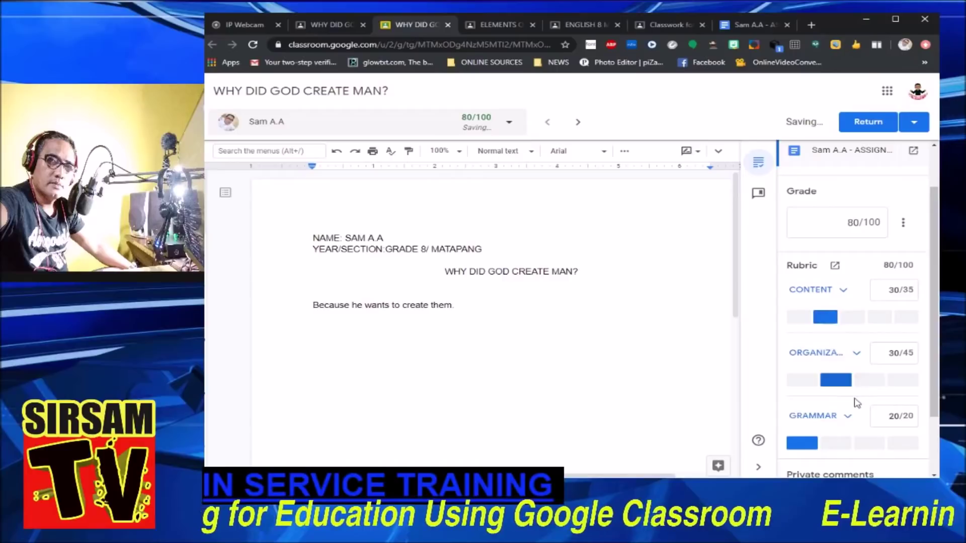
click(864, 450)
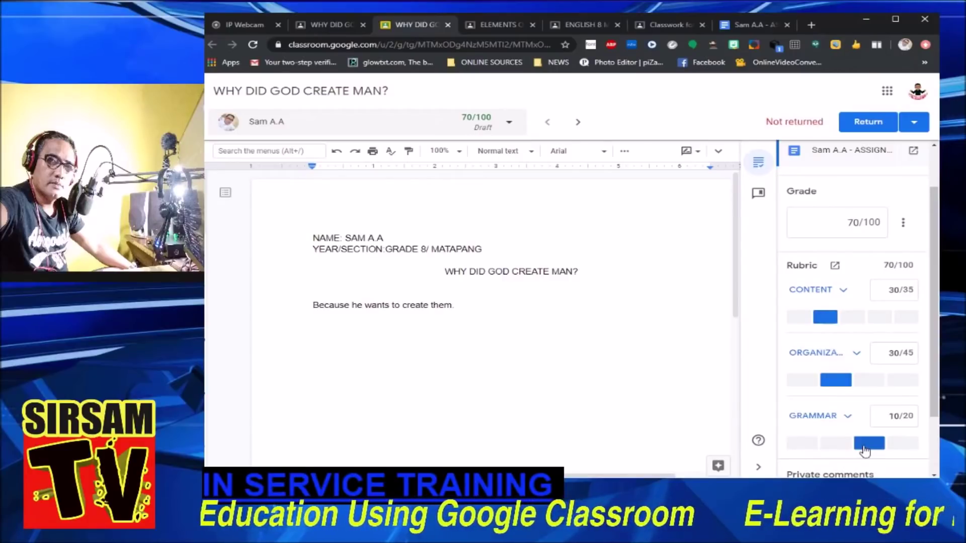
click(836, 444)
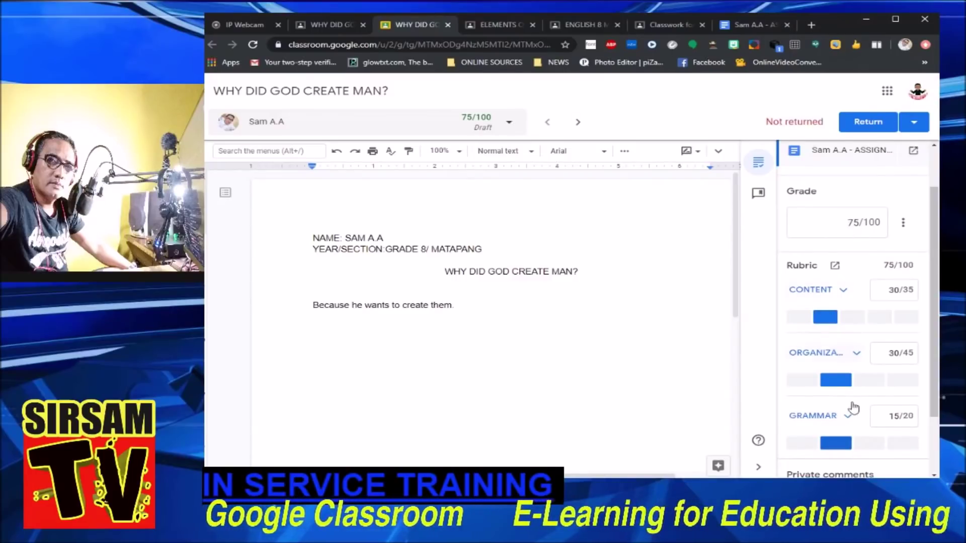
Post the private comment "Try to add more sentences." on the student's submission
scroll(855, 401, down, 2)
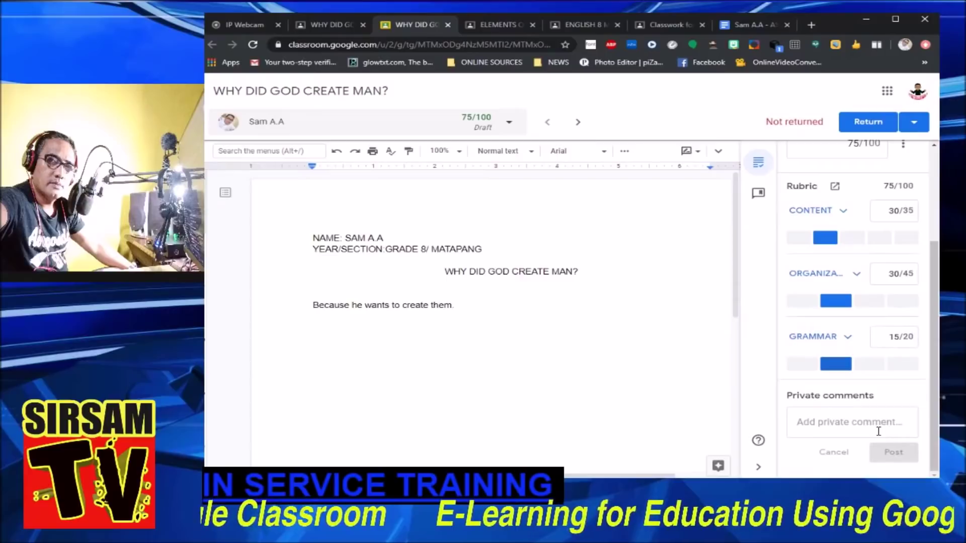
click(831, 423)
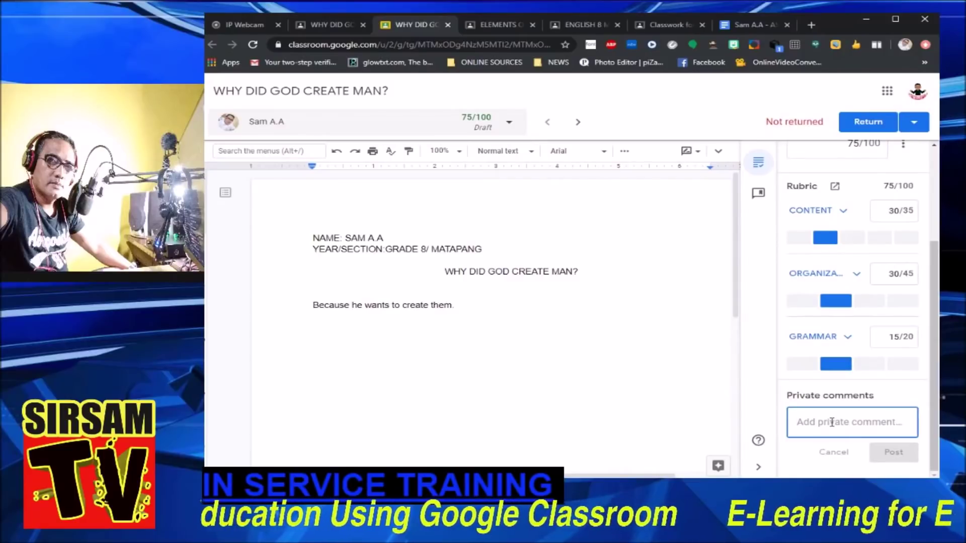
text(Try)
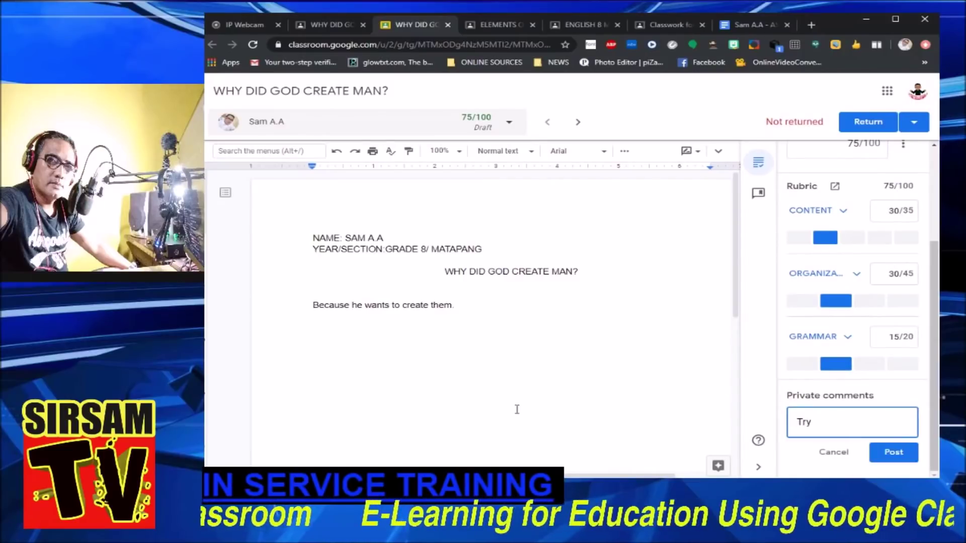
key(BackSpace)
text(Tr)
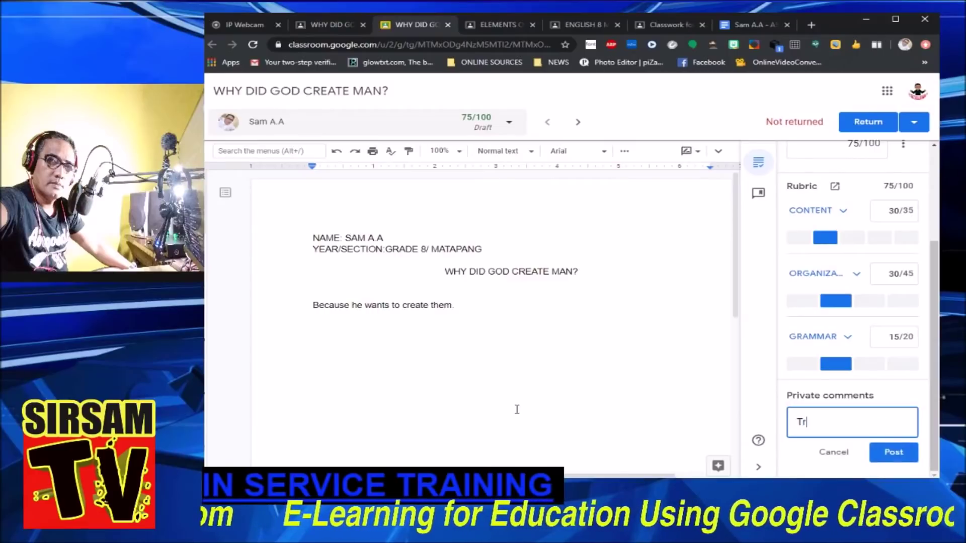
text(y to add more)
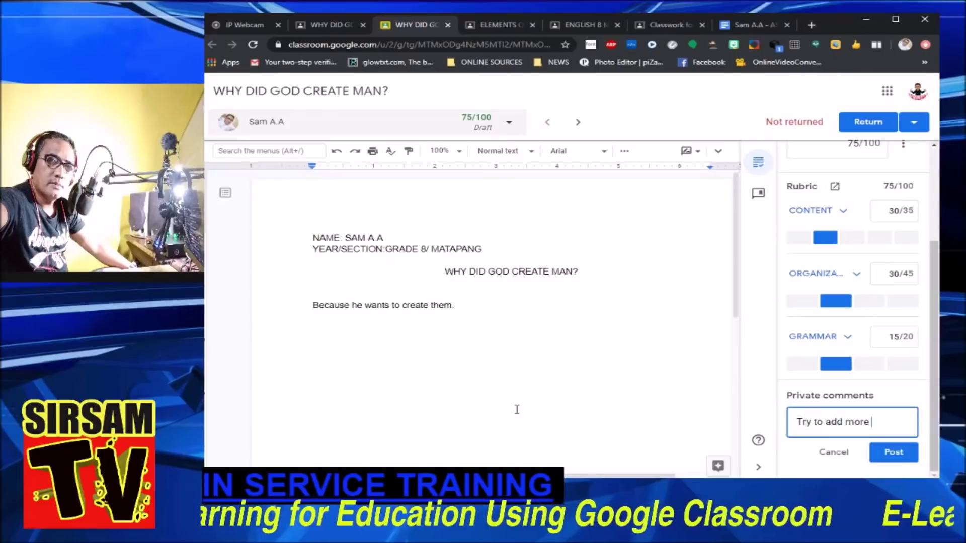
text( sentences.)
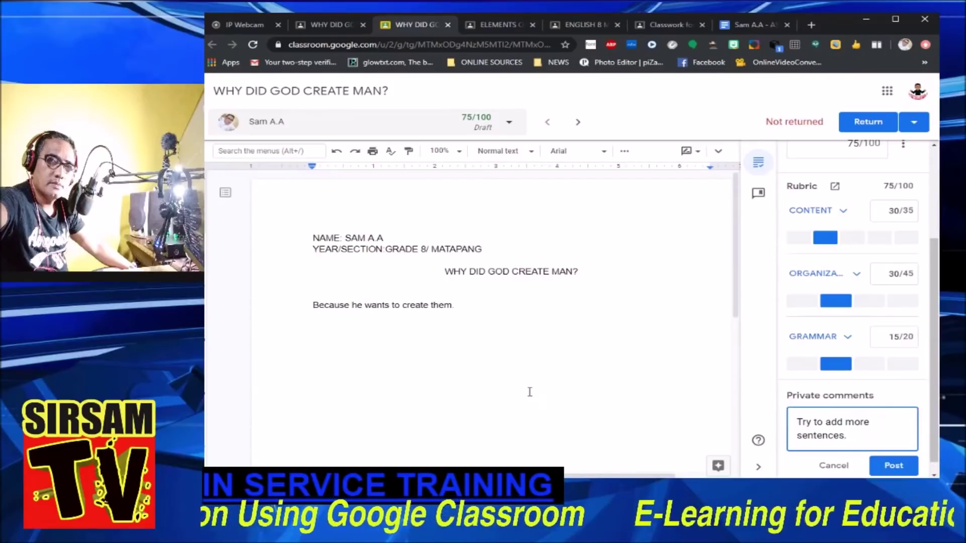
scroll(887, 245, up, 2)
scroll(887, 245, up, 1)
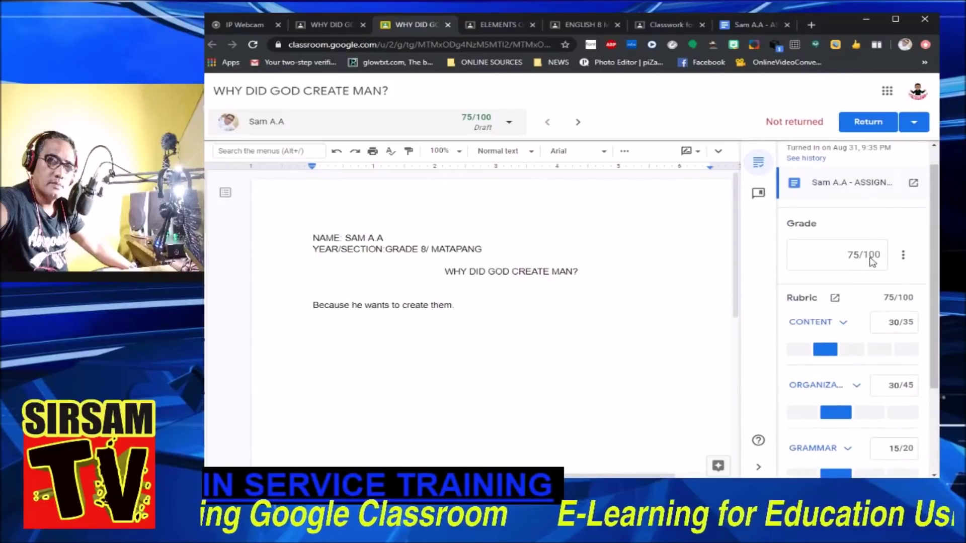
scroll(861, 266, down, 3)
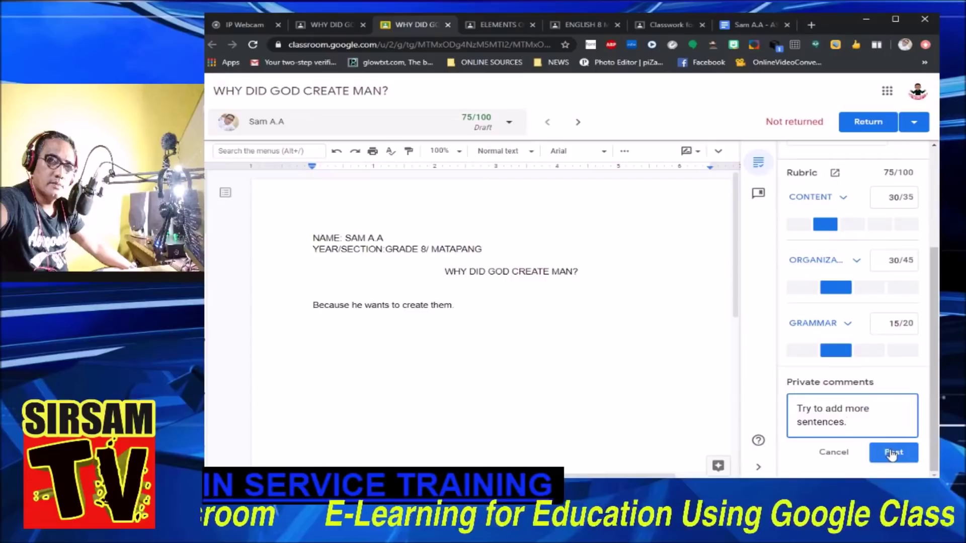
click(892, 455)
Return the graded submission to this one student and confirm
scroll(860, 363, up, 3)
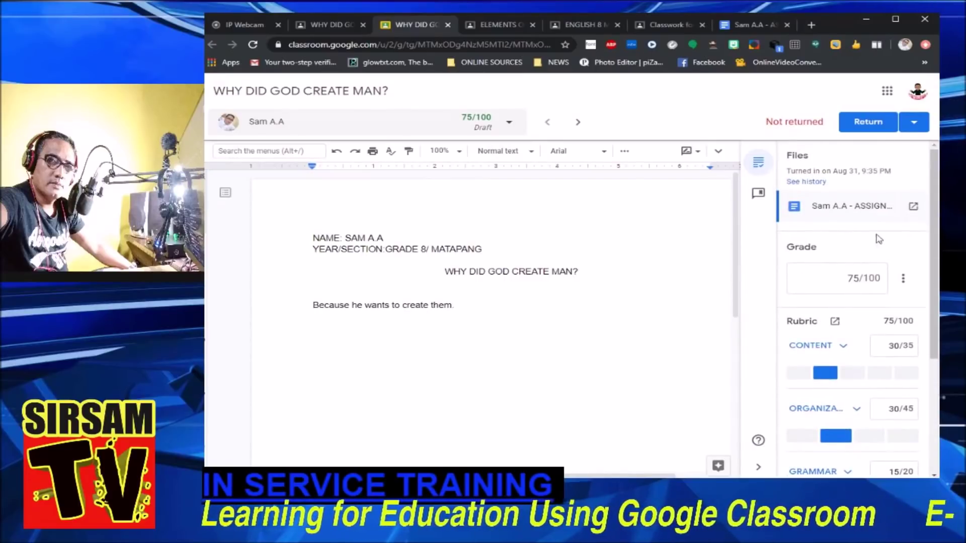
click(914, 123)
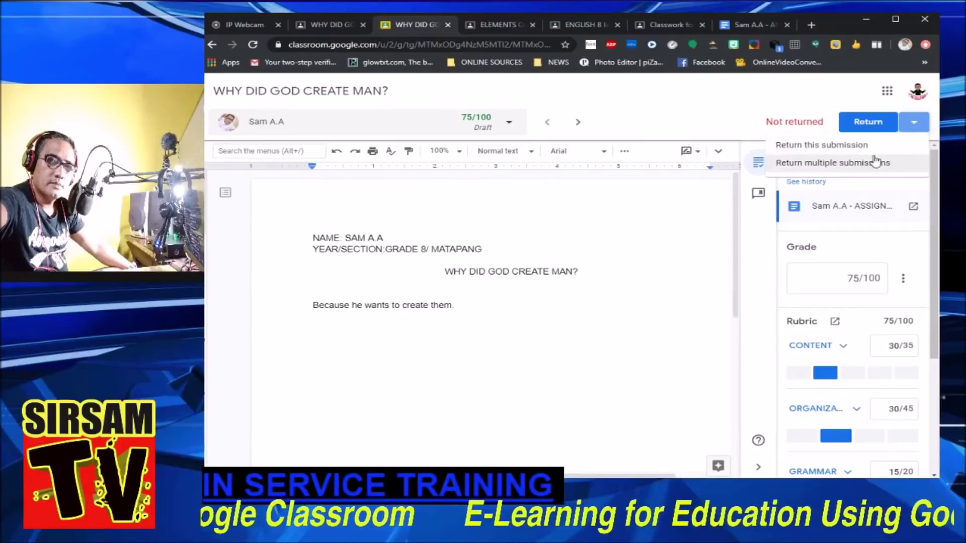
click(867, 125)
click(867, 124)
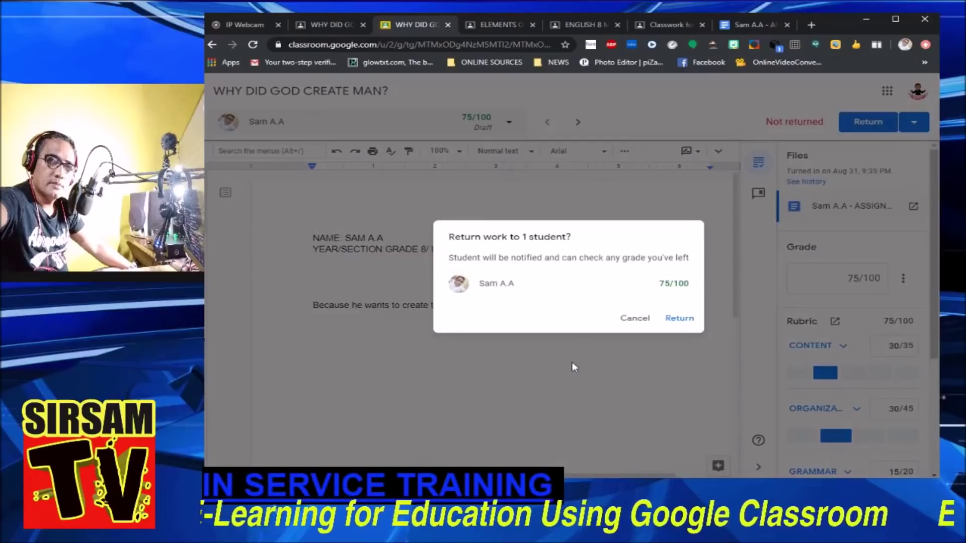
click(675, 323)
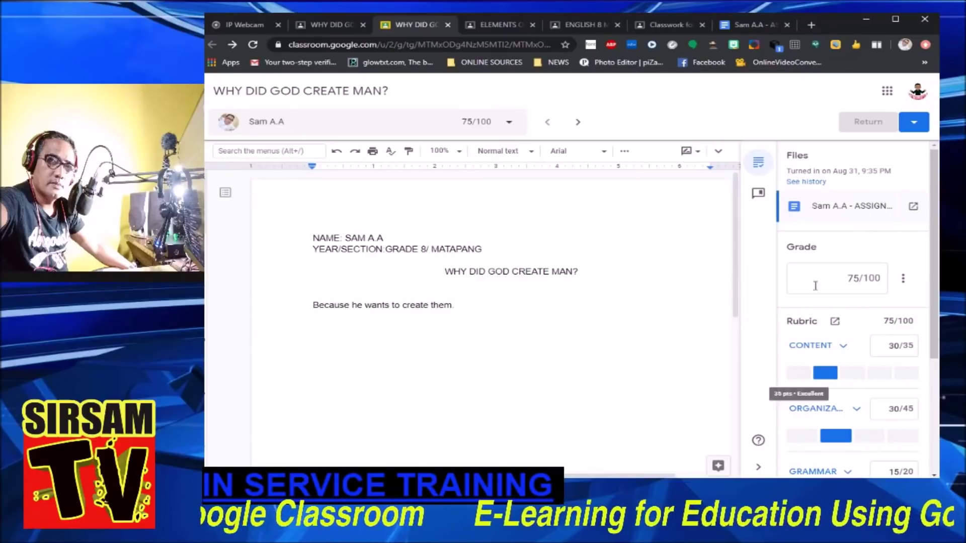
scroll(790, 377, down, 1)
scroll(800, 353, up, 1)
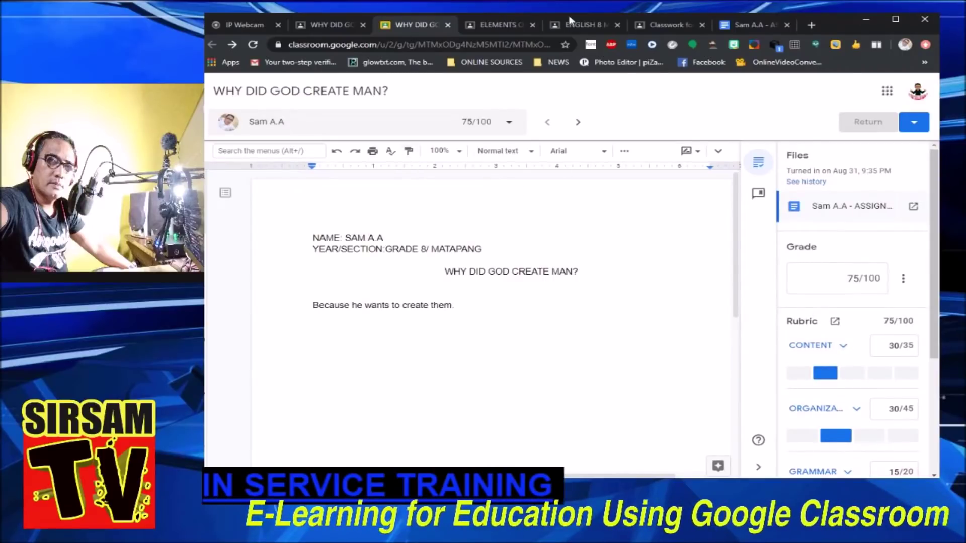
Open the second student's submission for WHY DID GOD CREATE MAN? and view the attached image images (1).jpg
click(326, 24)
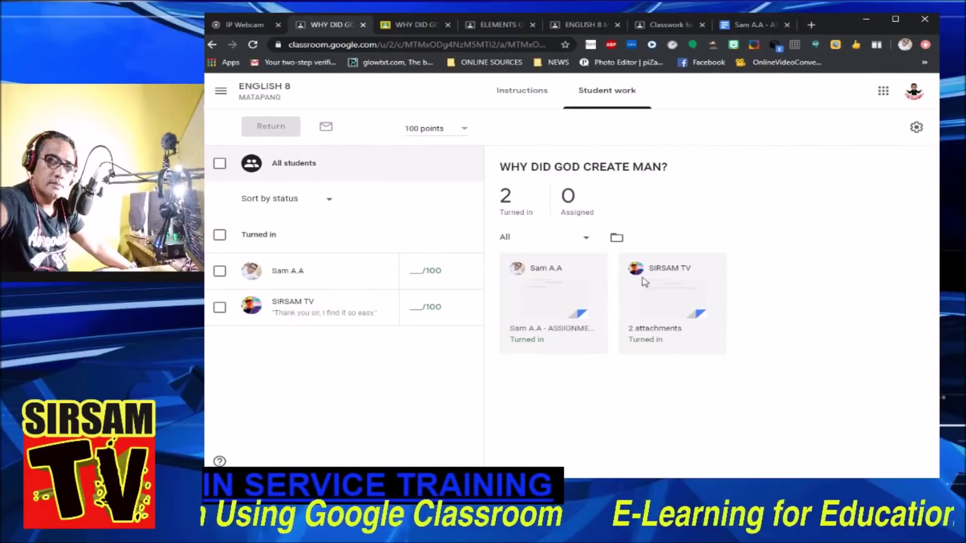
click(658, 311)
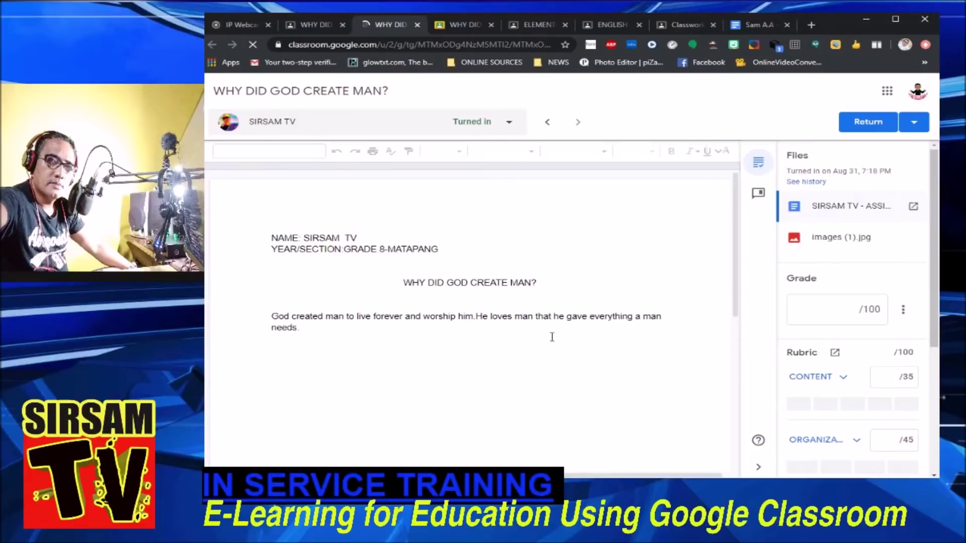
scroll(814, 184, down, 1)
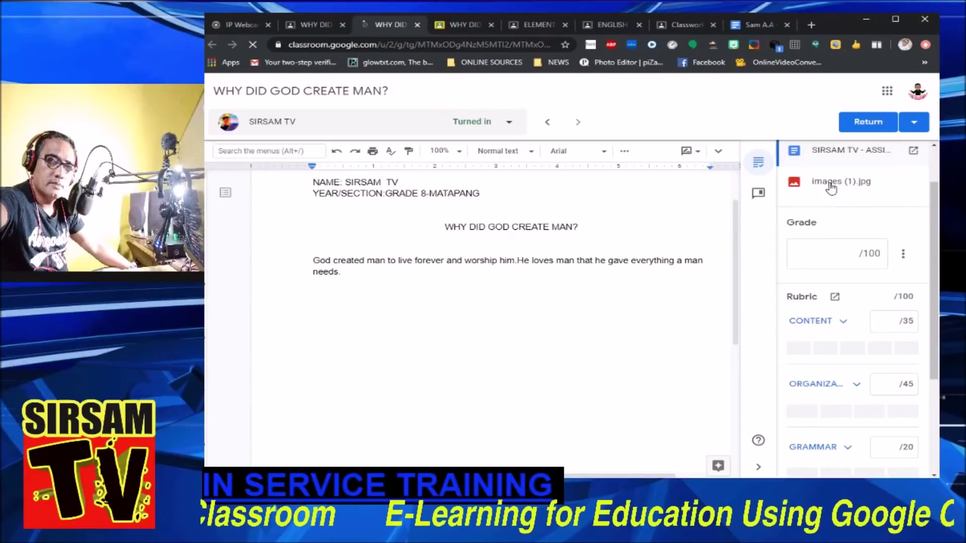
click(830, 187)
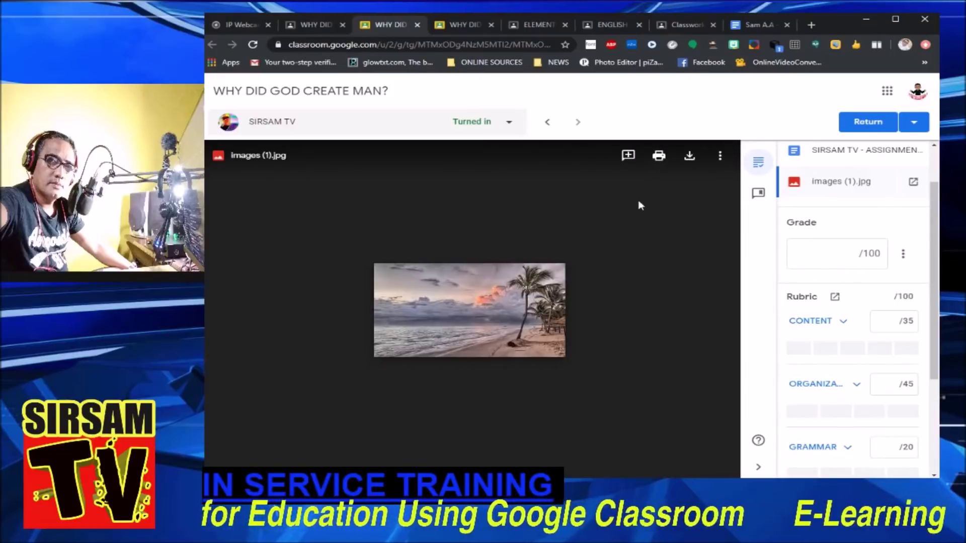
Open the second student's assignment document and grade it with the rubric: 30 points for Content, 45 for Organization and 20 for Grammar
click(843, 210)
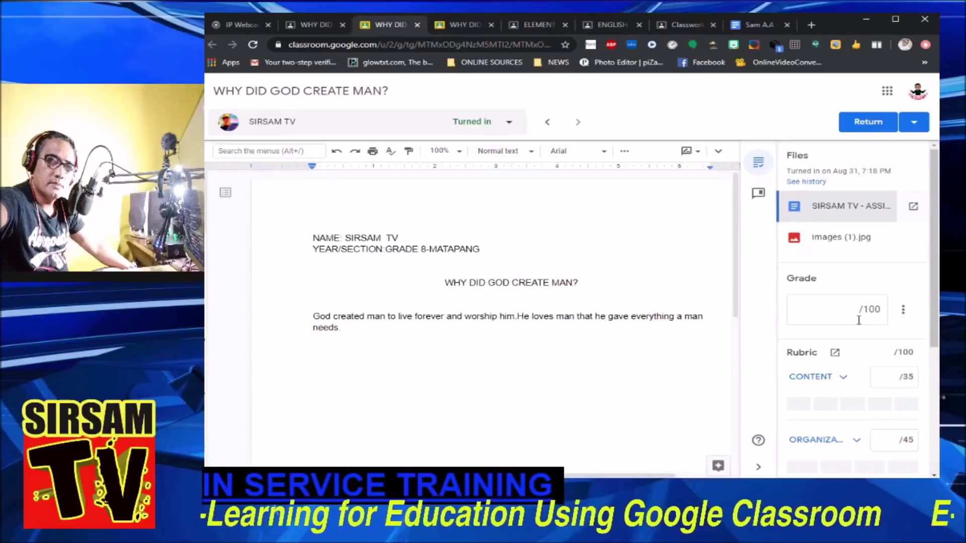
scroll(912, 392, down, 3)
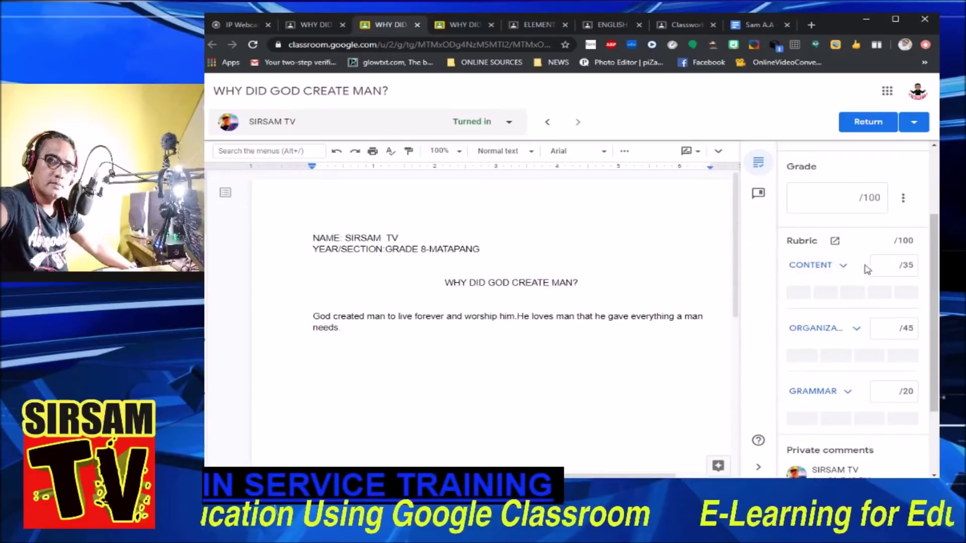
click(906, 293)
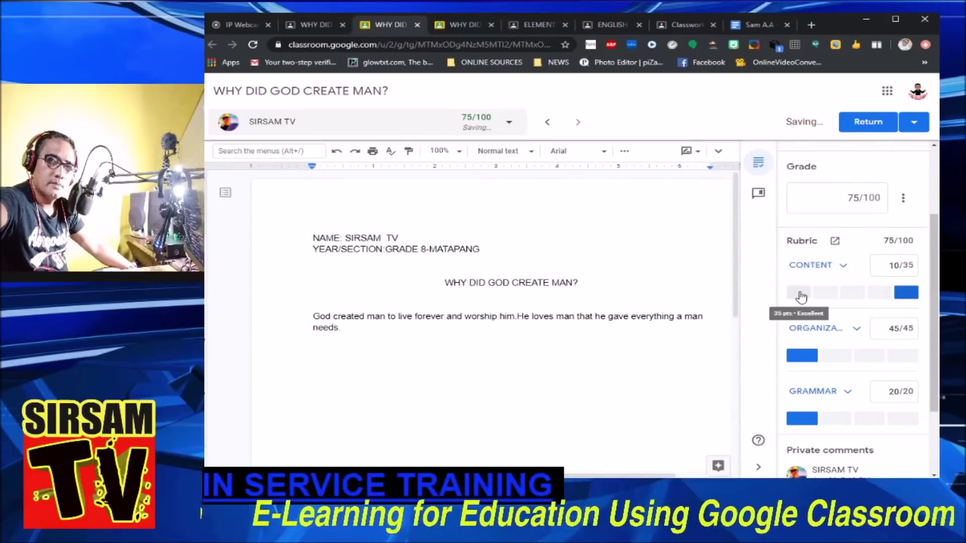
click(799, 293)
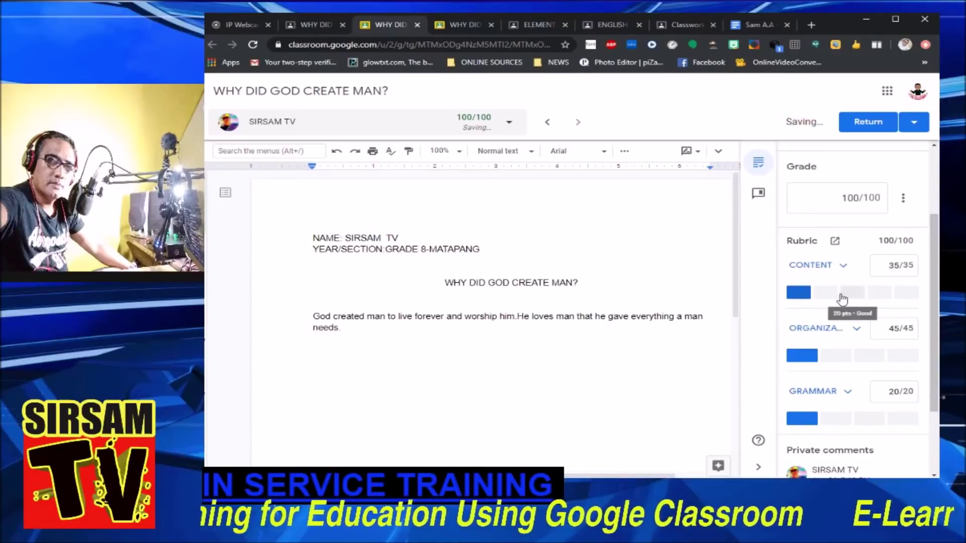
click(823, 295)
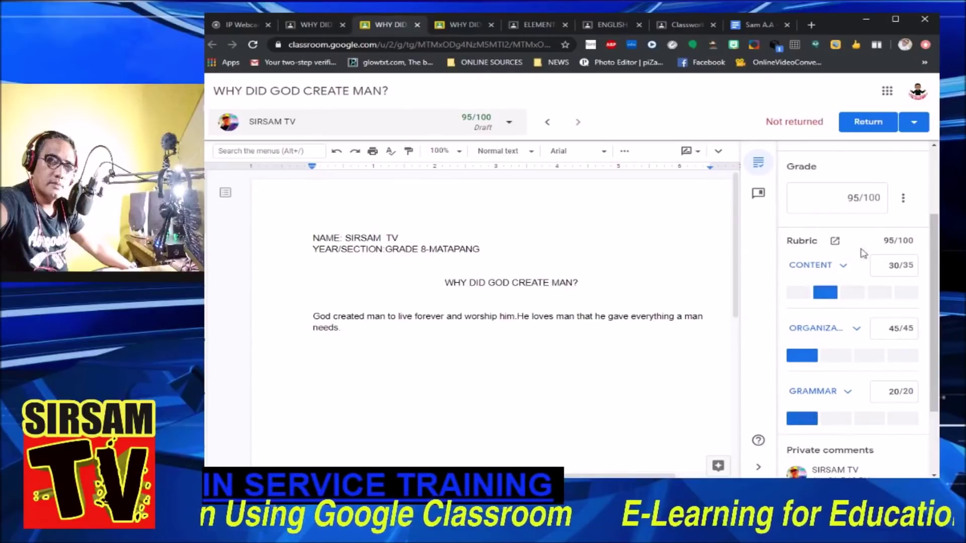
Check the student's private comment, return the graded submission to this one student and confirm
scroll(849, 234, down, 2)
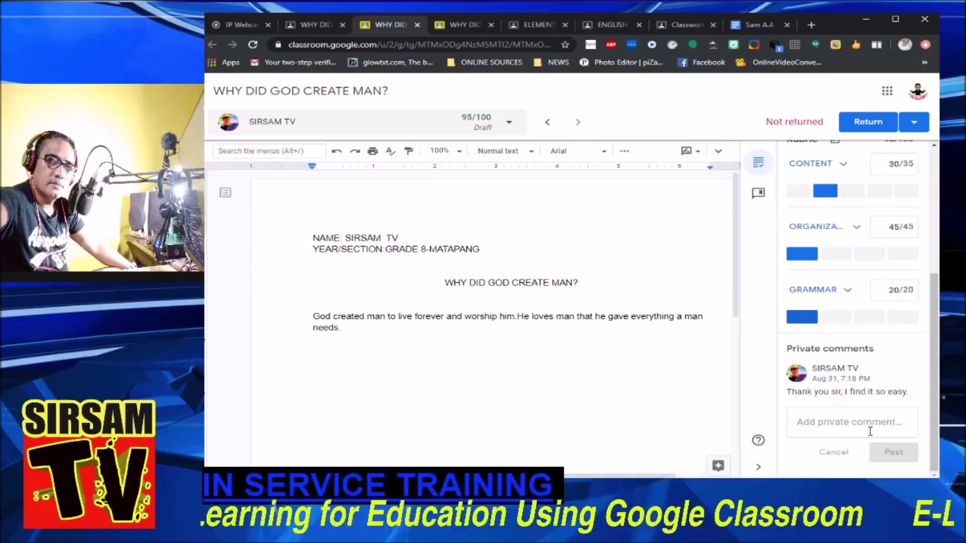
scroll(870, 427, up, 3)
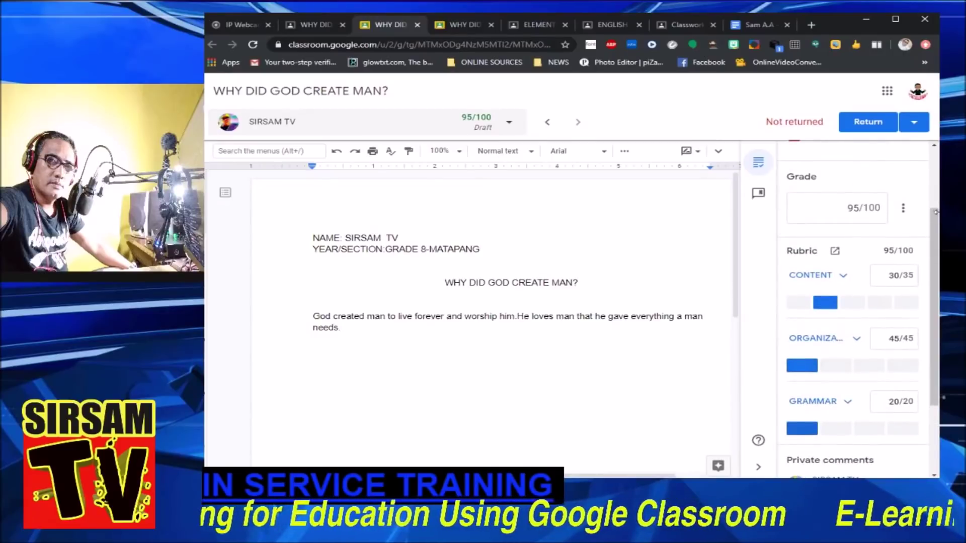
click(870, 129)
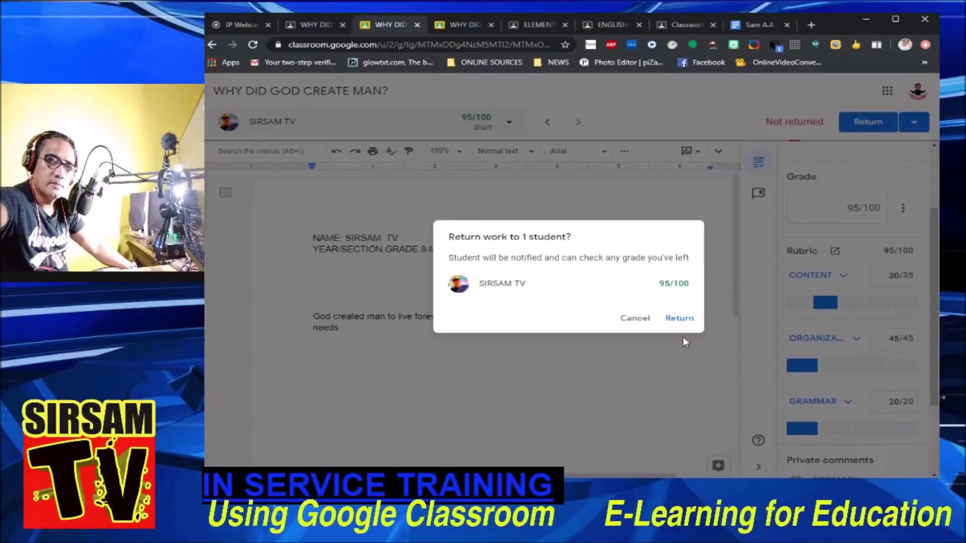
click(679, 319)
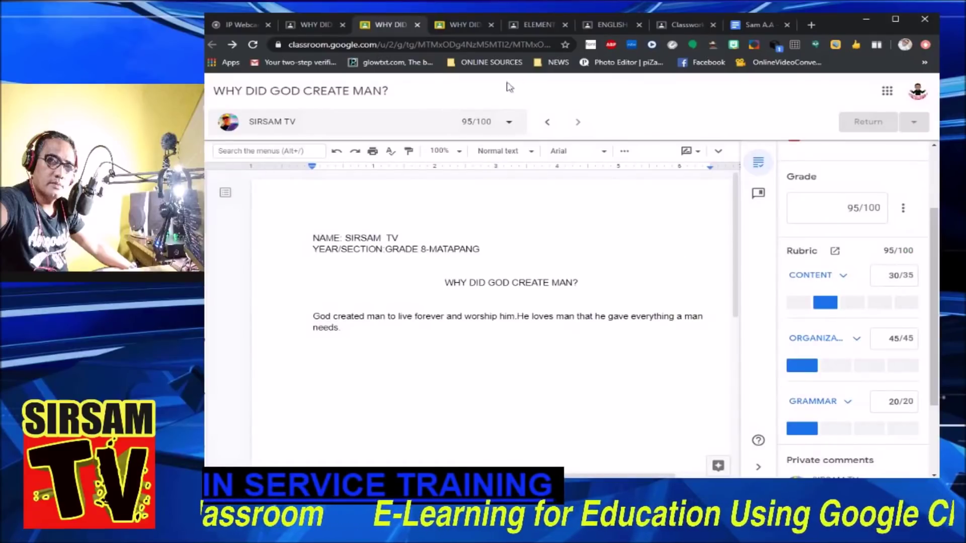
Review the graded work for WHY DID GOD CREATE MAN? and the ENGLISH 8 gradebook, then view the ELEMENTS OF STORY NO.10 student work
click(315, 24)
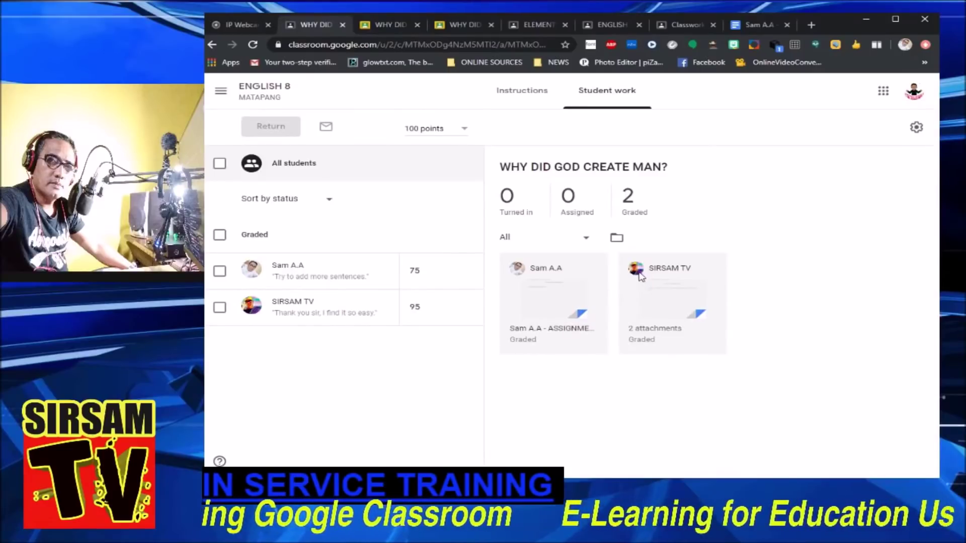
click(259, 90)
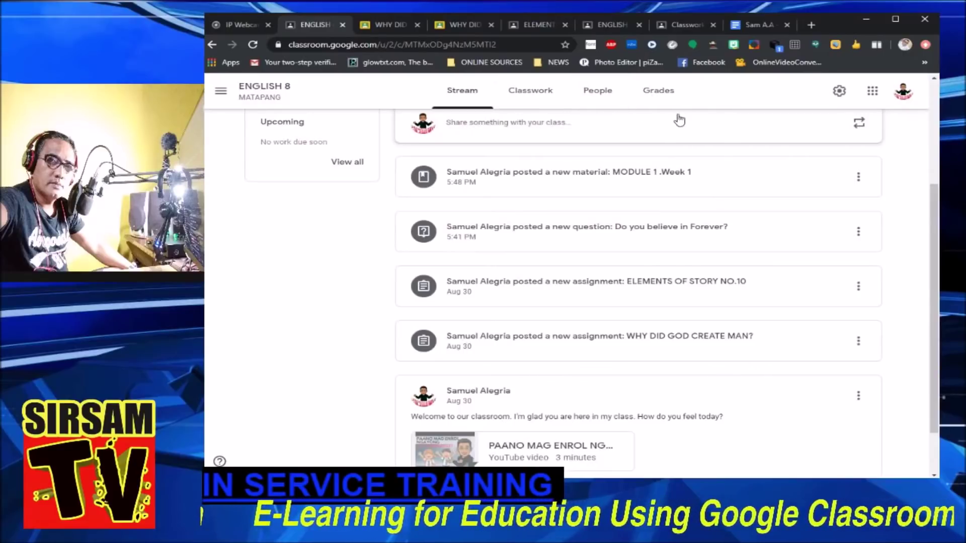
click(660, 100)
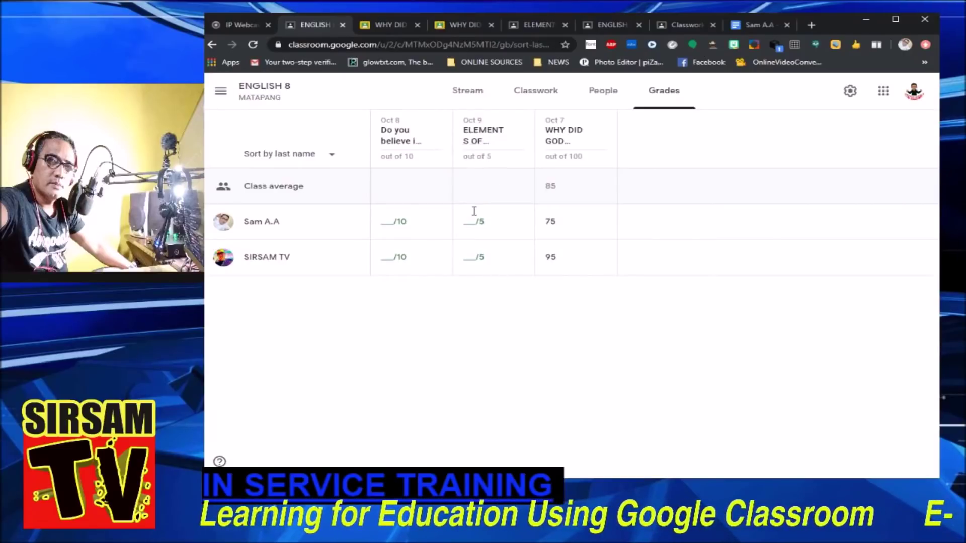
click(484, 136)
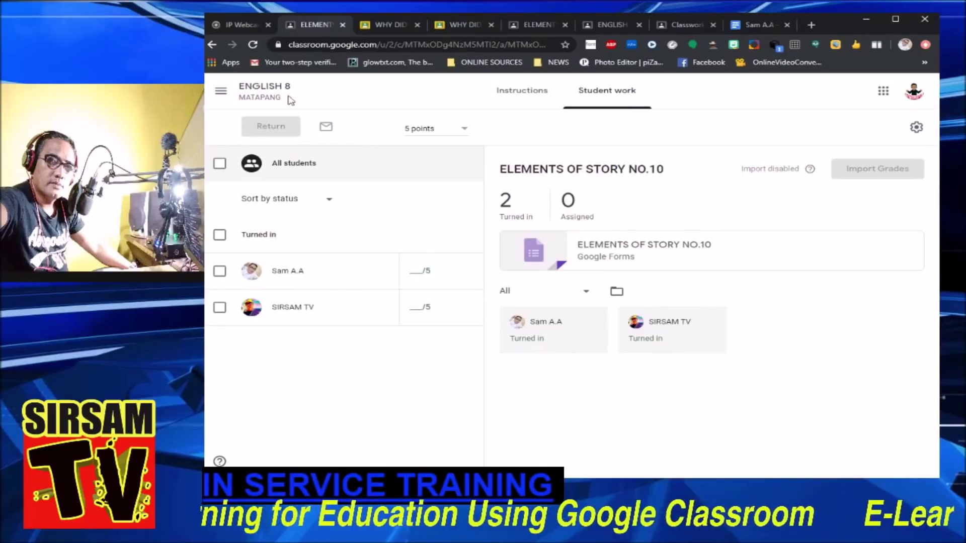
Go to the ENGLISH 8 classwork, open the class Drive folder and open the ELEMENTS OF STORY NO.10 form
click(271, 92)
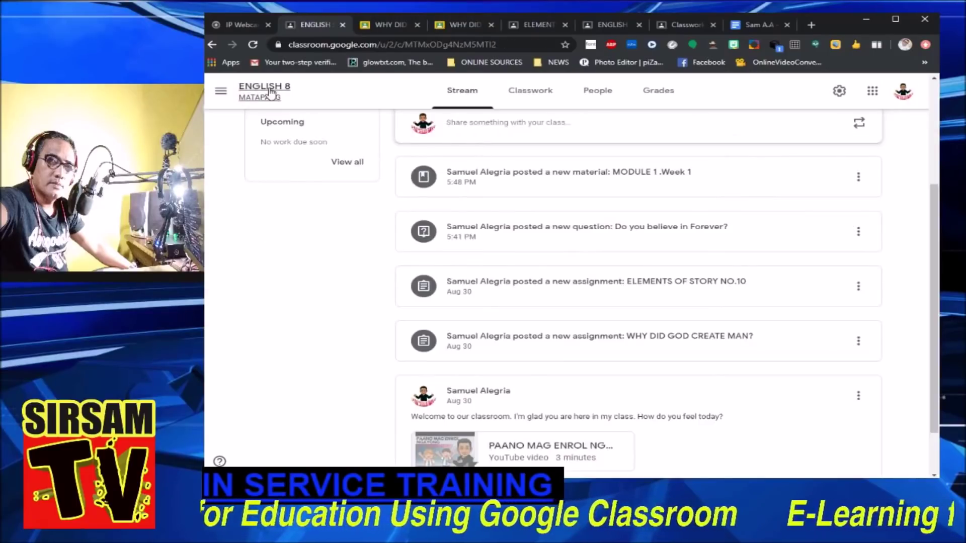
click(534, 99)
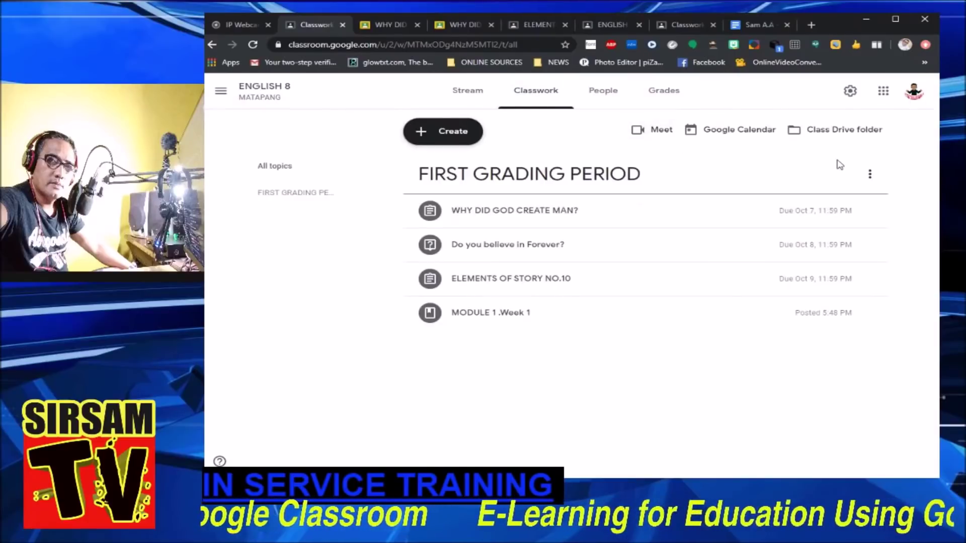
click(819, 135)
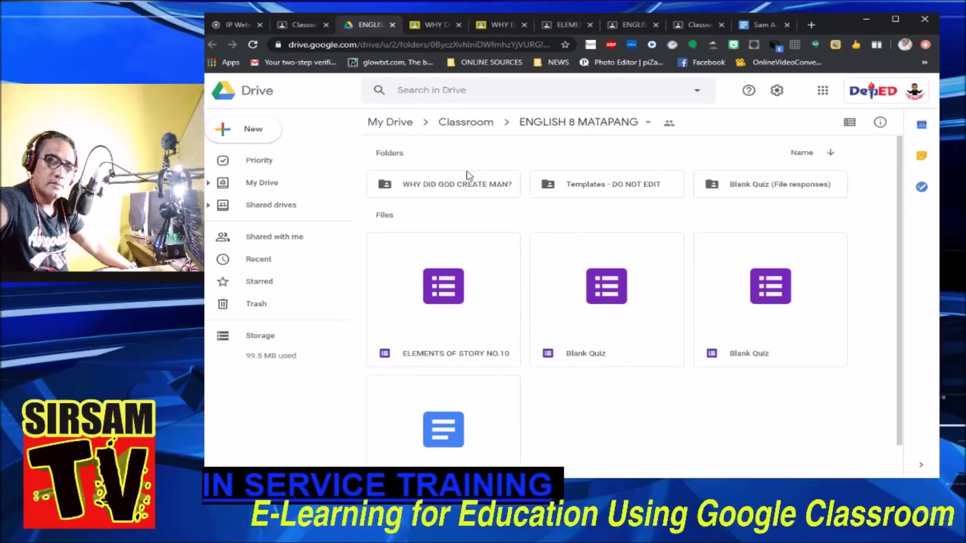
scroll(477, 227, down, 1)
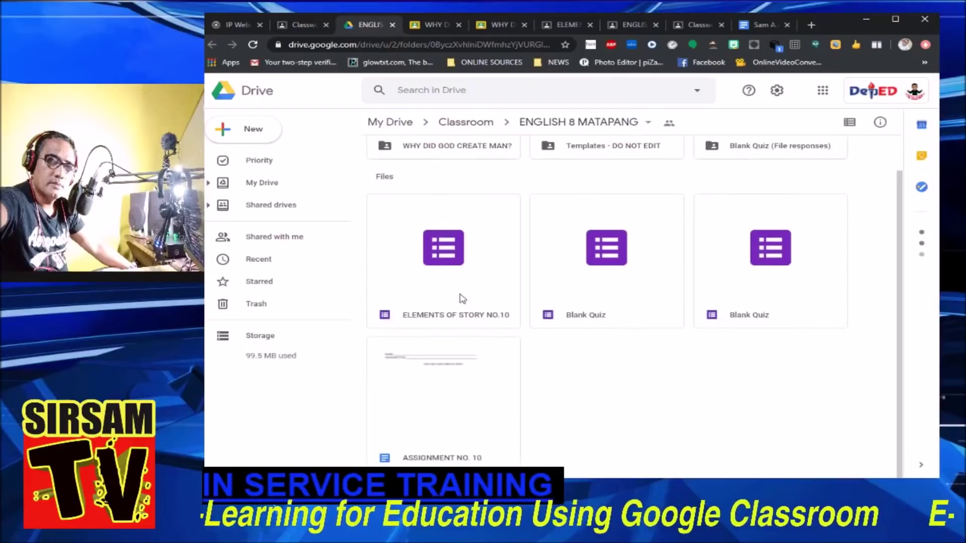
double_click(433, 317)
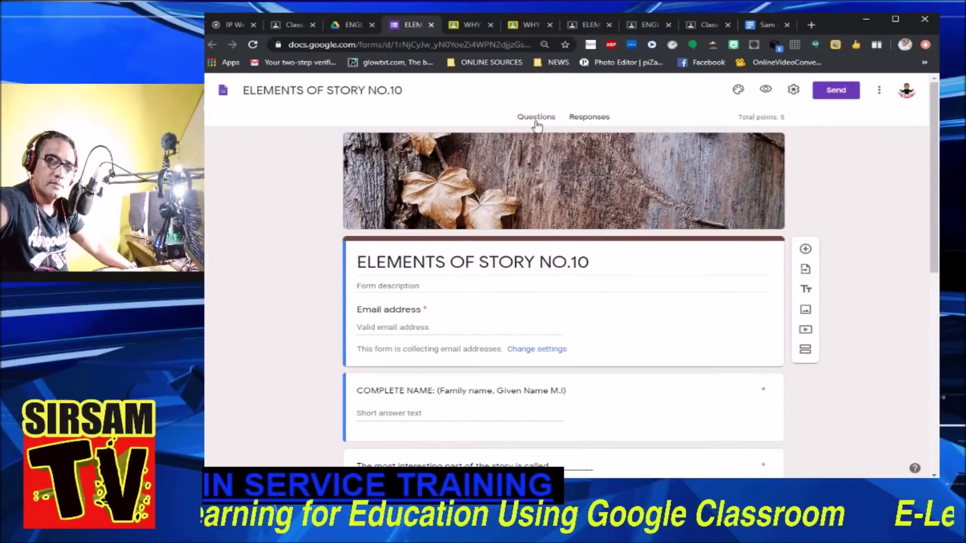
Examine the quiz's response summary, including the points distribution and the score of each respondent
click(588, 120)
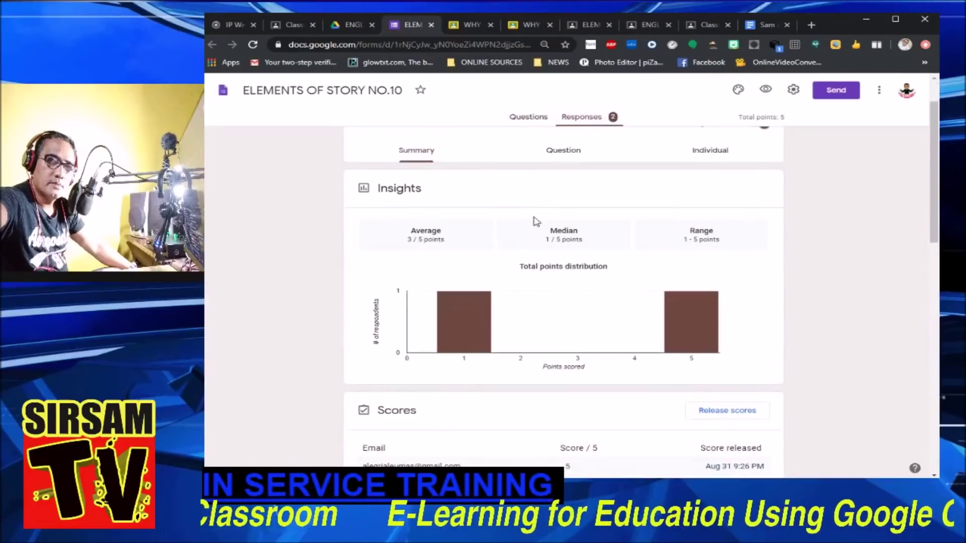
scroll(488, 244, down, 1)
scroll(488, 244, up, 1)
scroll(535, 224, down, 3)
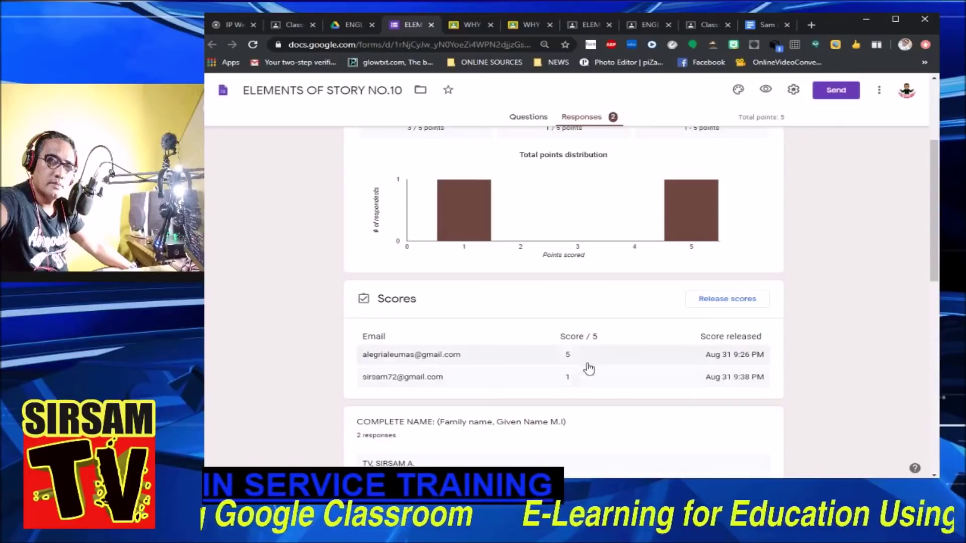
scroll(579, 362, up, 3)
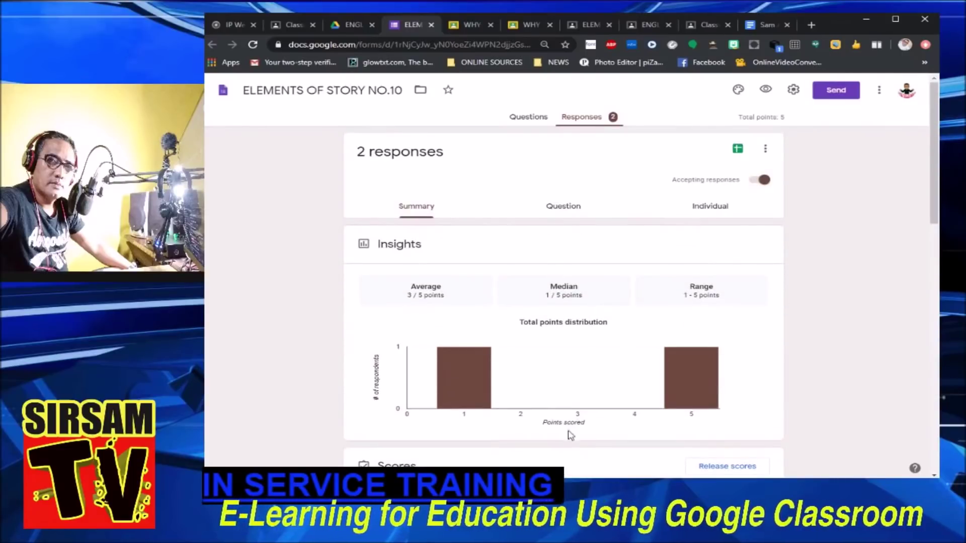
scroll(571, 402, down, 2)
scroll(573, 397, down, 1)
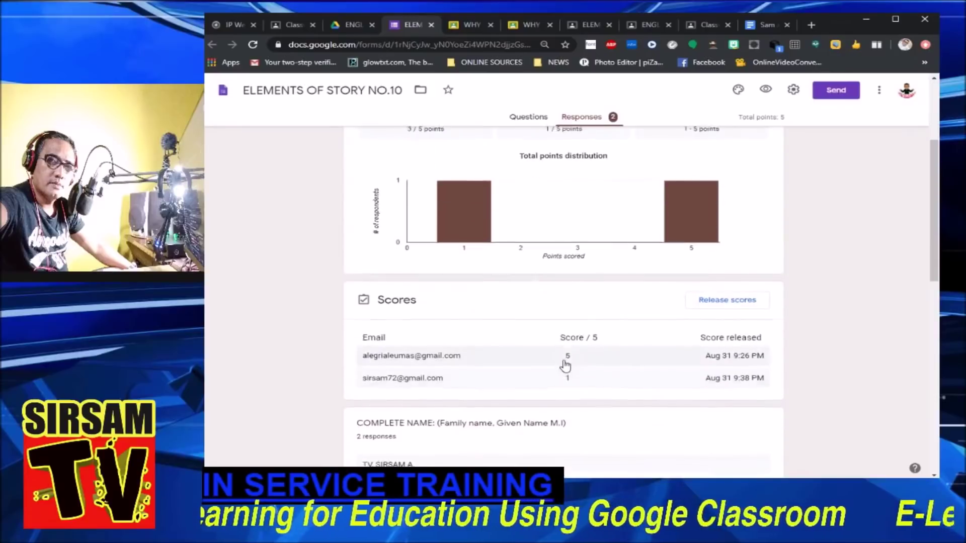
scroll(594, 327, up, 3)
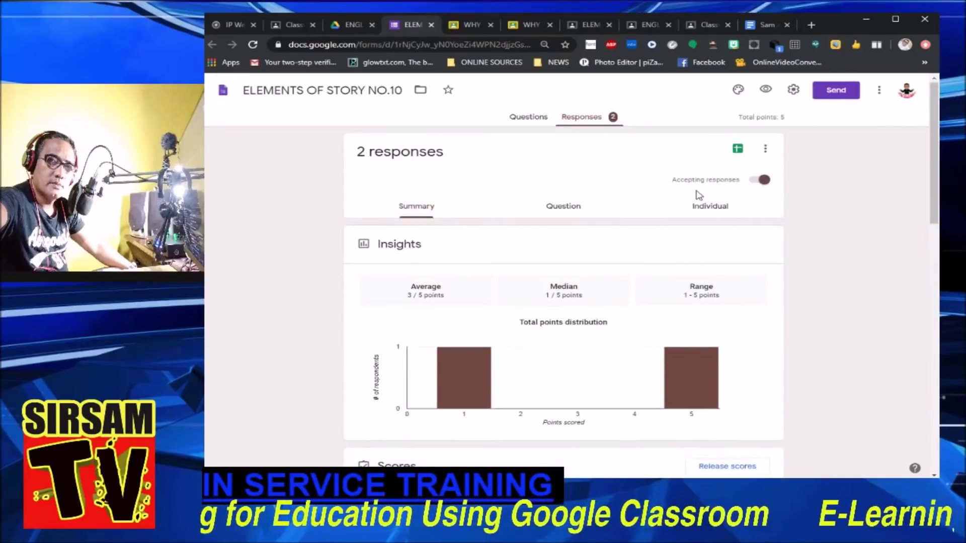
View the individual responses and read through the first respondent's score, details and answers
click(705, 211)
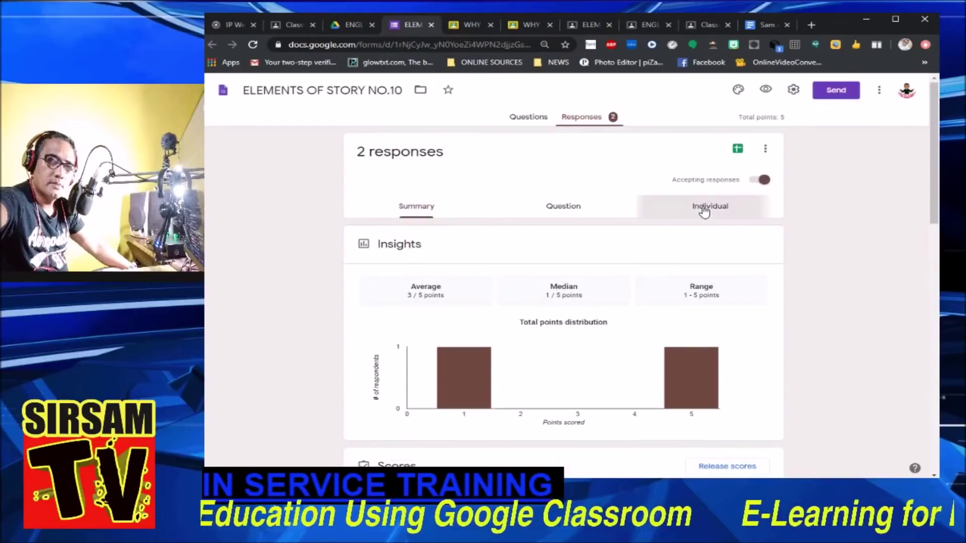
scroll(543, 217, down, 1)
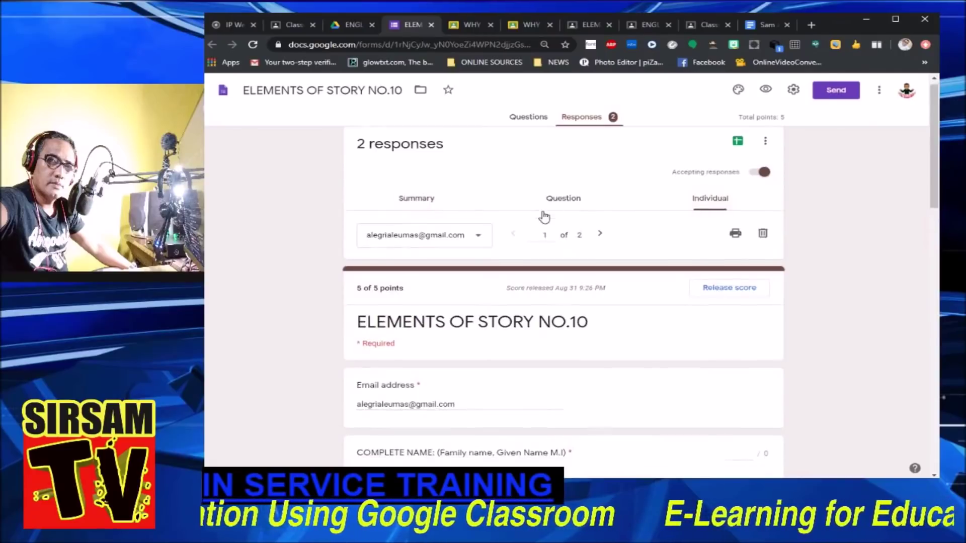
scroll(563, 254, down, 2)
scroll(549, 265, down, 3)
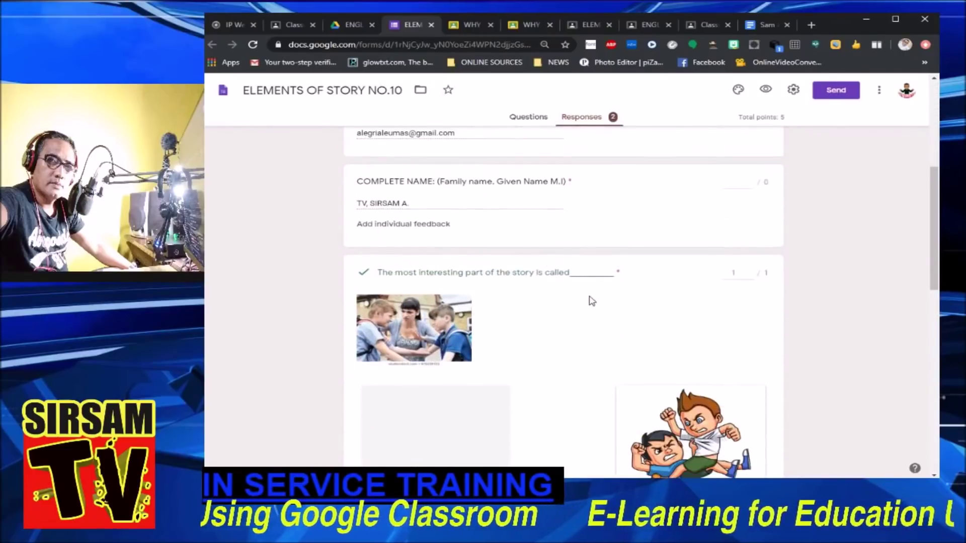
scroll(591, 301, up, 5)
scroll(589, 301, down, 4)
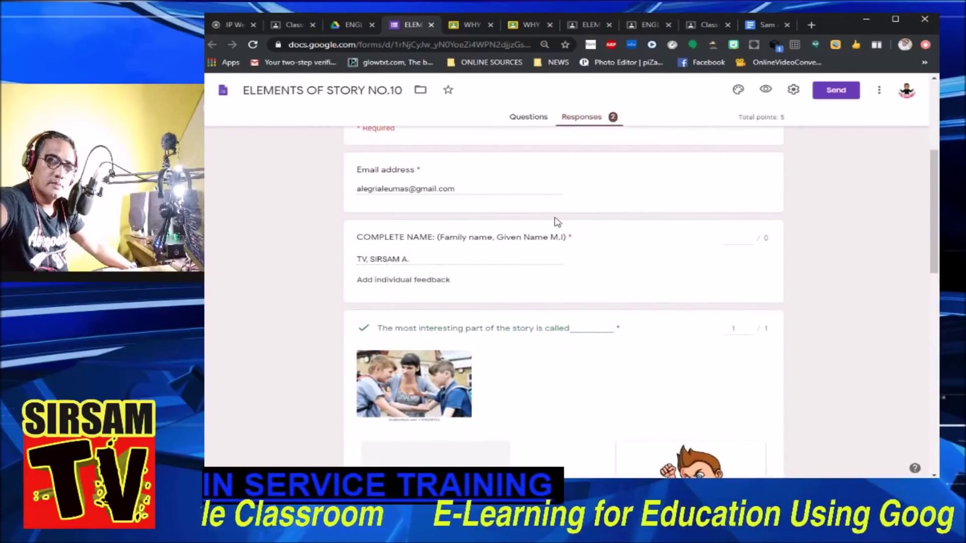
scroll(557, 222, up, 4)
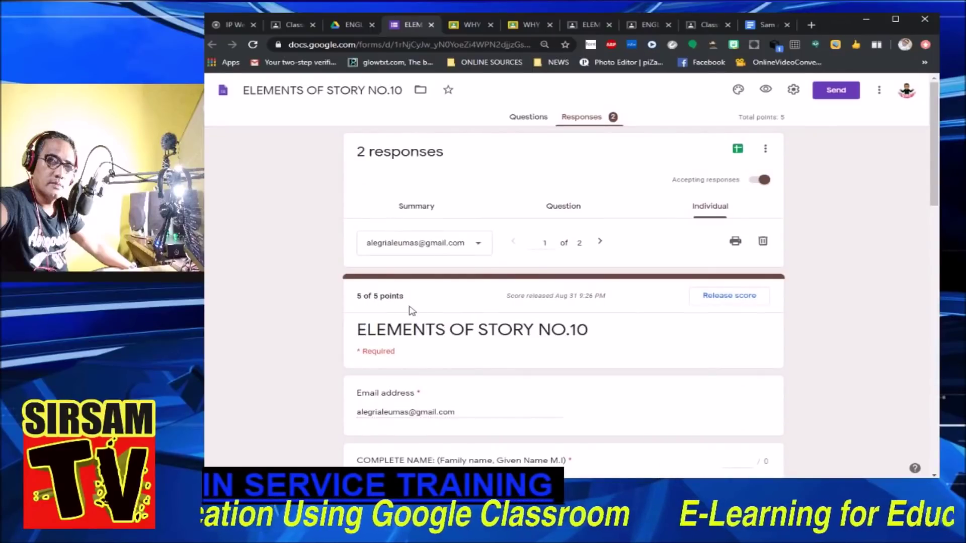
scroll(406, 303, down, 1)
scroll(415, 266, up, 1)
Move between the two individual responses to compare each respondent's name and score, finishing on the second response
click(600, 245)
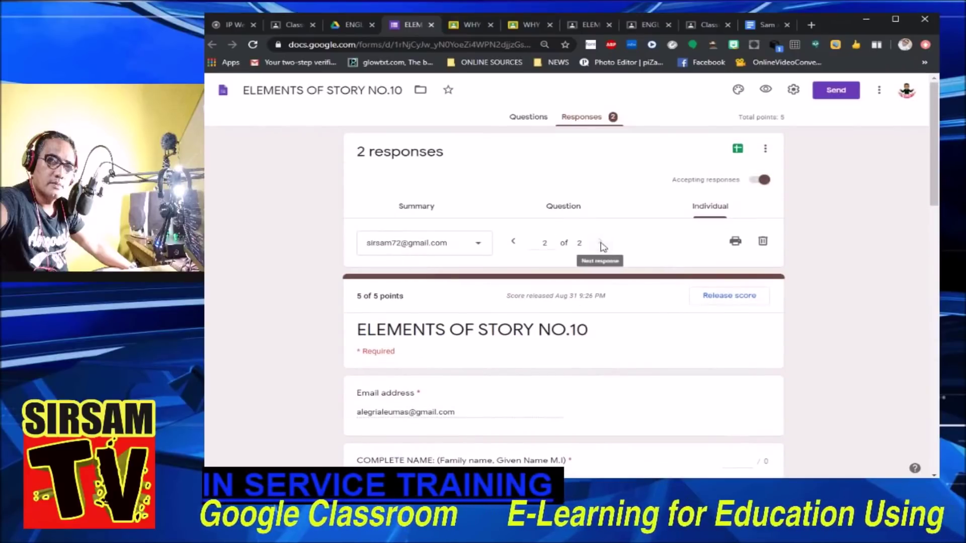
click(514, 242)
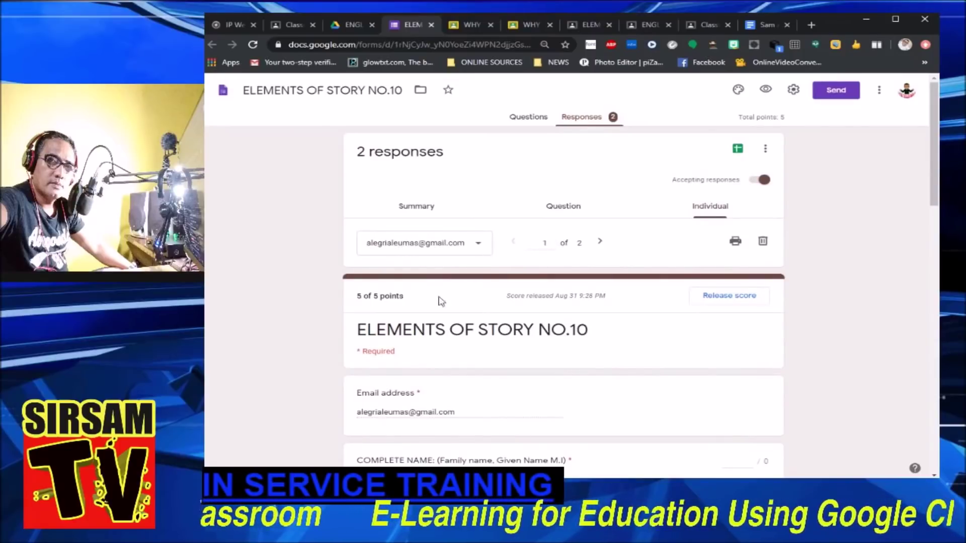
scroll(437, 303, down, 1)
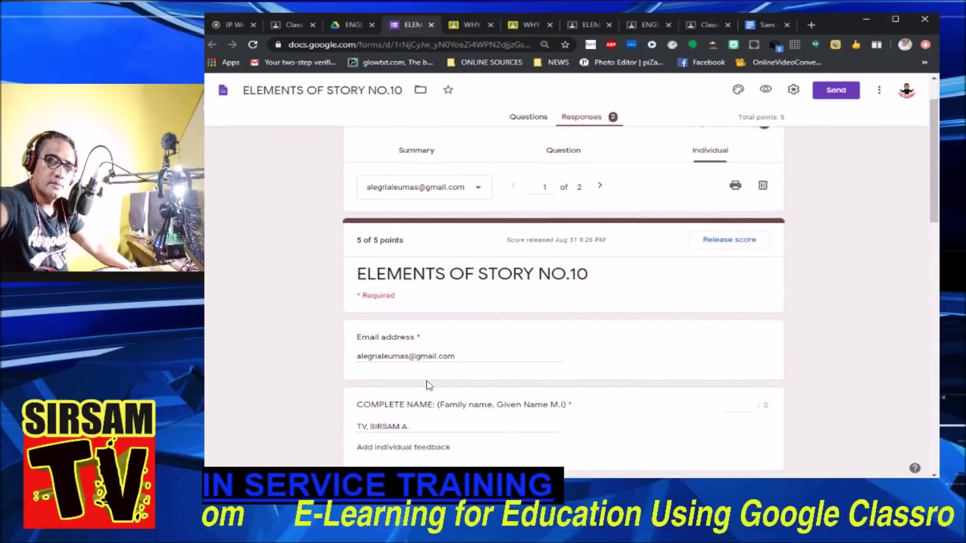
scroll(427, 384, down, 1)
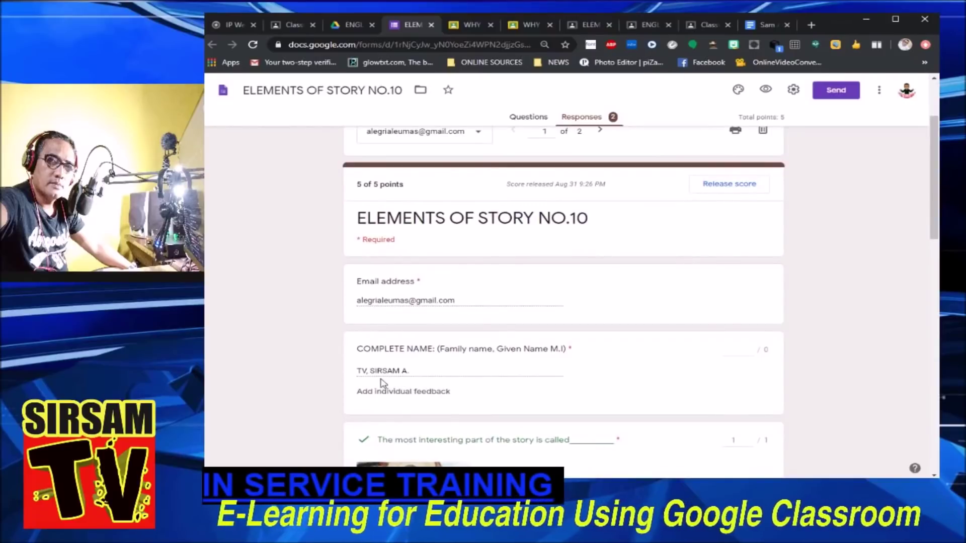
scroll(419, 355, up, 1)
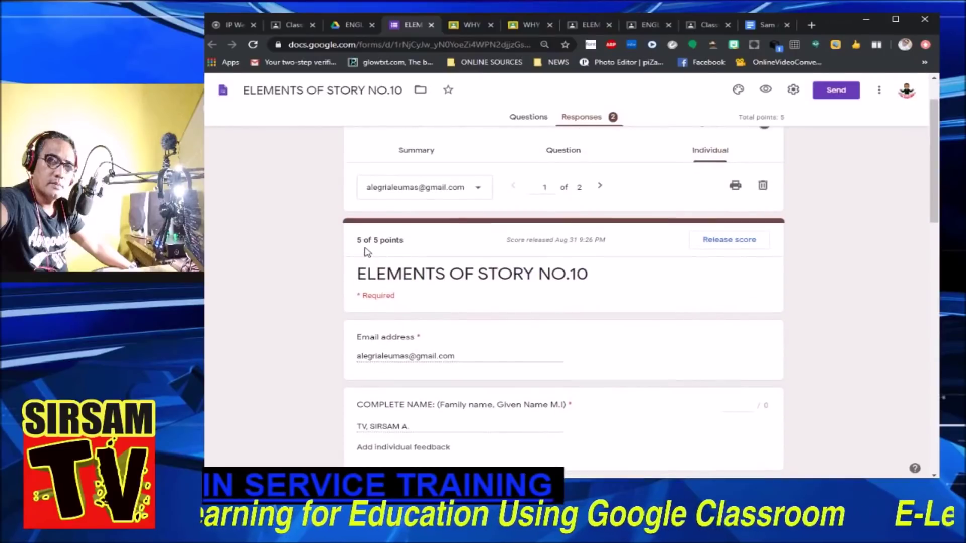
click(600, 187)
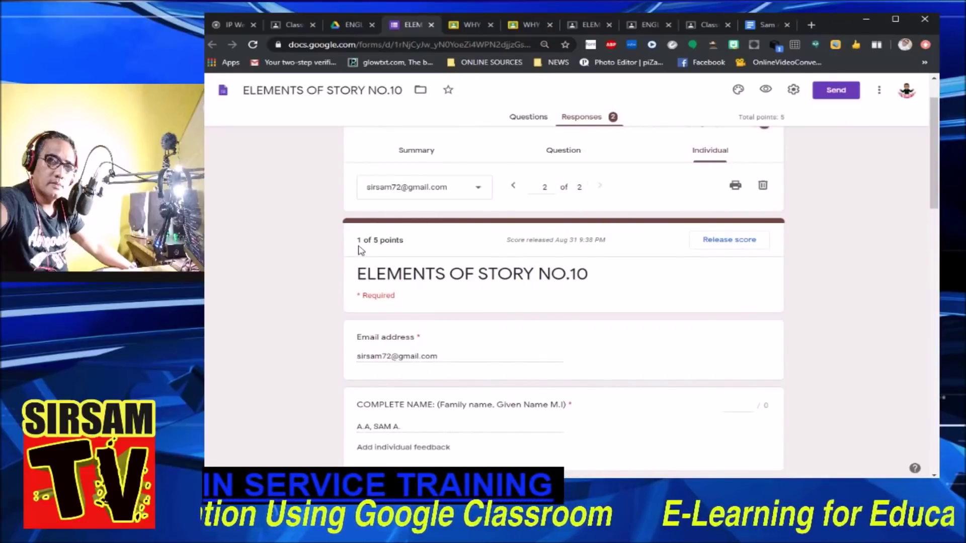
scroll(453, 347, up, 1)
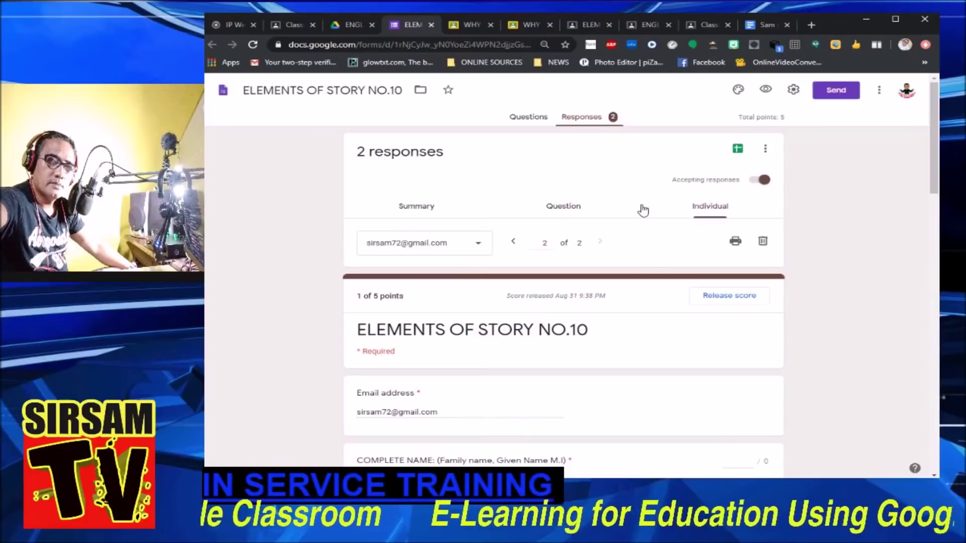
Create a new spreadsheet for the ELEMENTS OF STORY NO.10 form responses, and open the ENGLISH 8 gradebook in Google Classroom
click(737, 150)
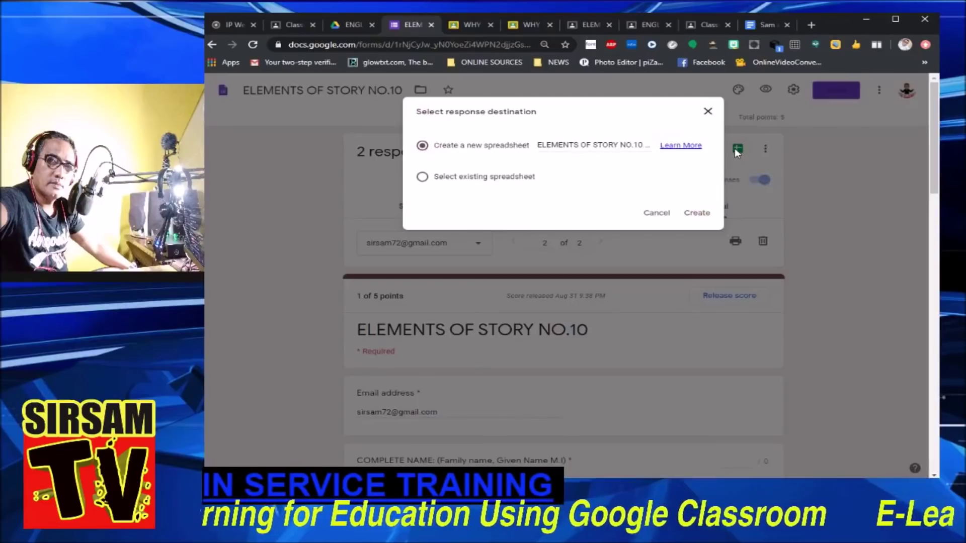
click(695, 214)
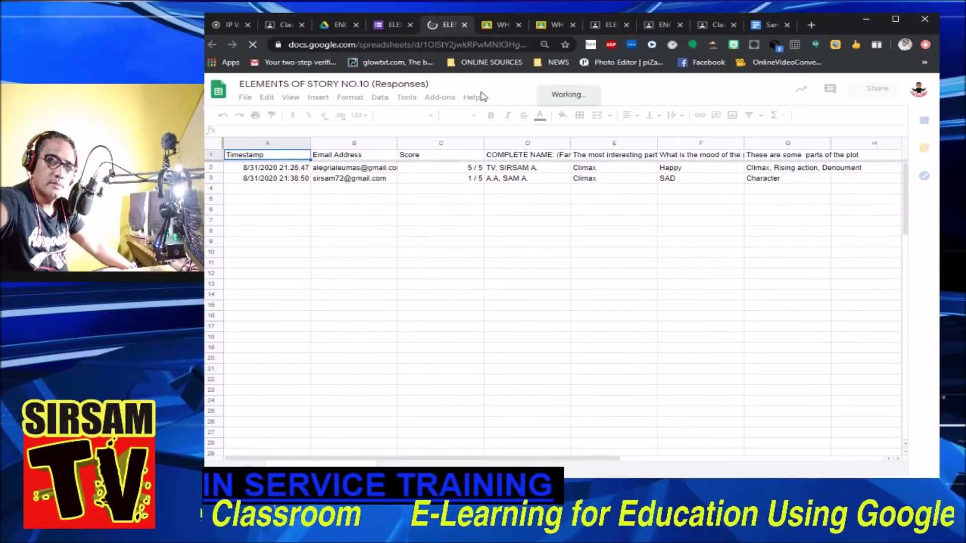
click(289, 26)
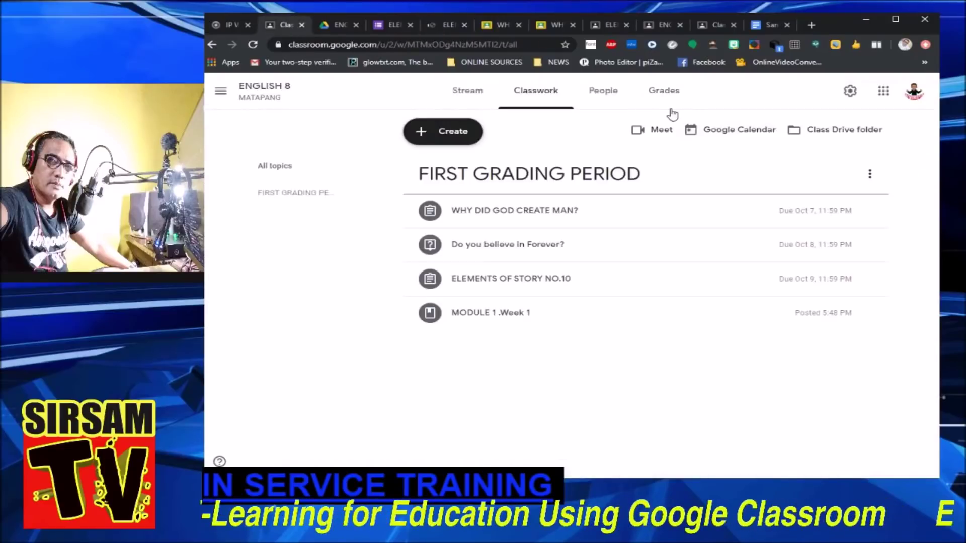
click(652, 94)
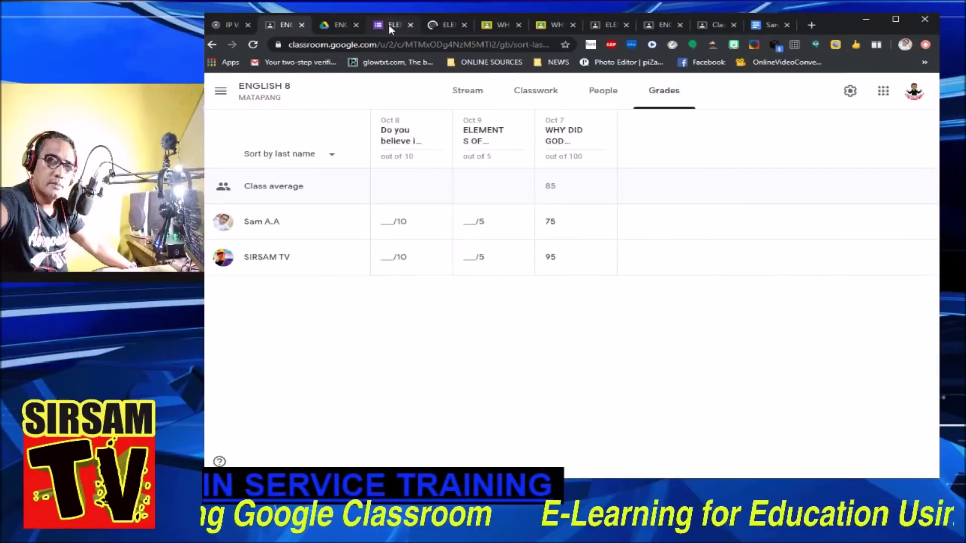
Check the response sheet, grade the second student's ELEMENTS OF STORY NO.10 work 5 out of 5, and return the submission
click(443, 24)
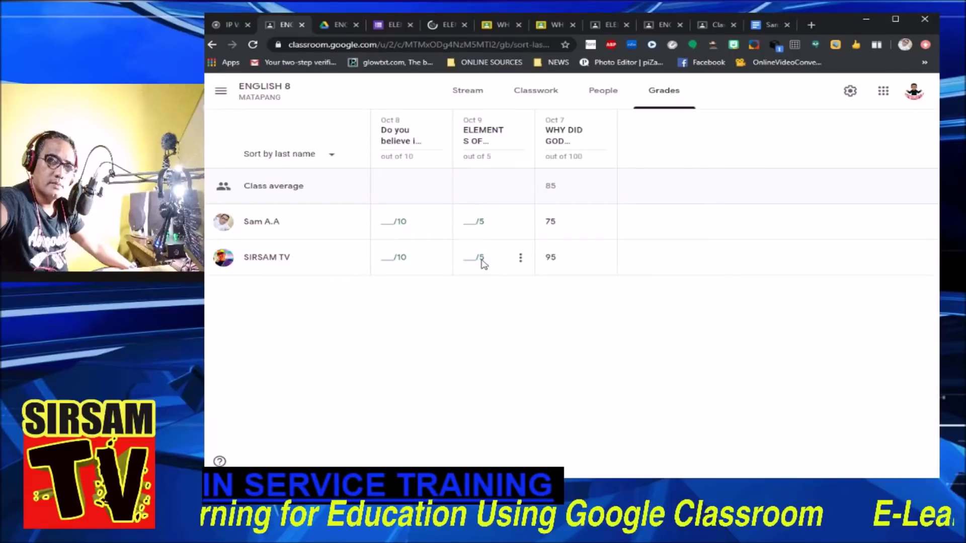
click(480, 259)
text(5)
click(520, 258)
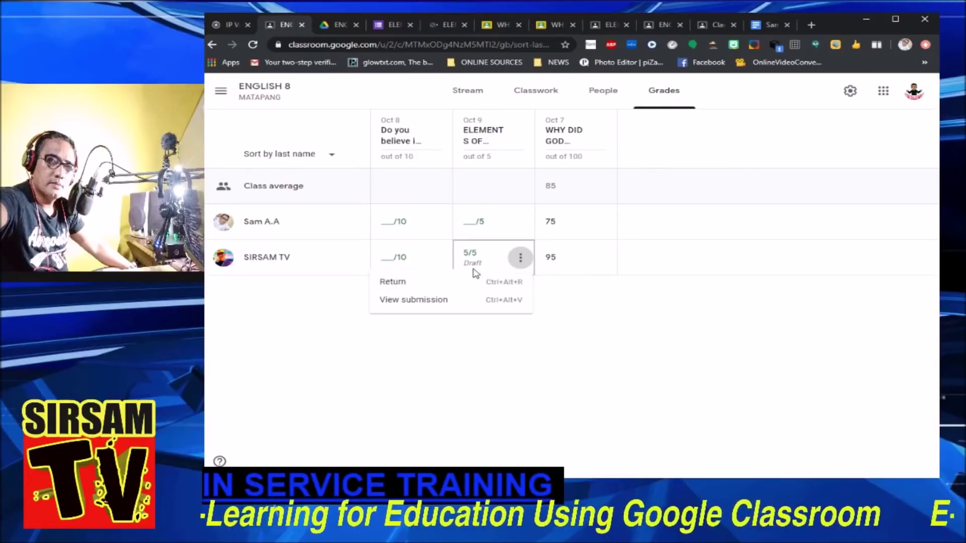
click(396, 283)
click(693, 340)
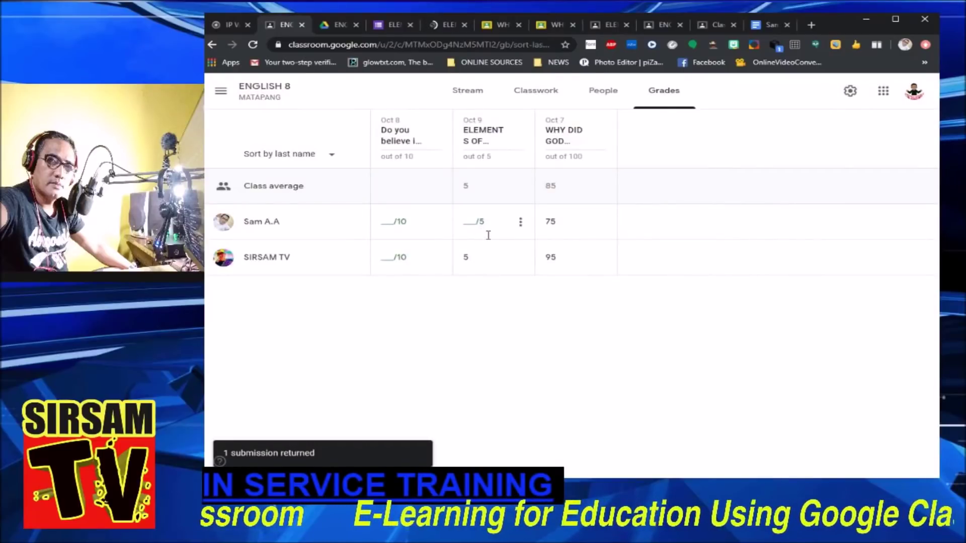
Grade the first student's ELEMENTS OF STORY NO.10 work 1 out of 5 and return the submission
click(475, 220)
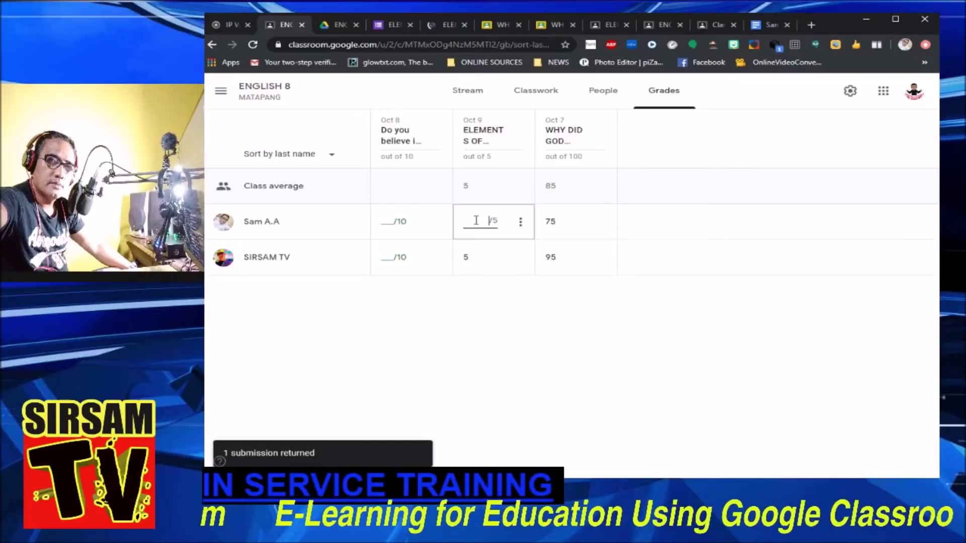
text(1)
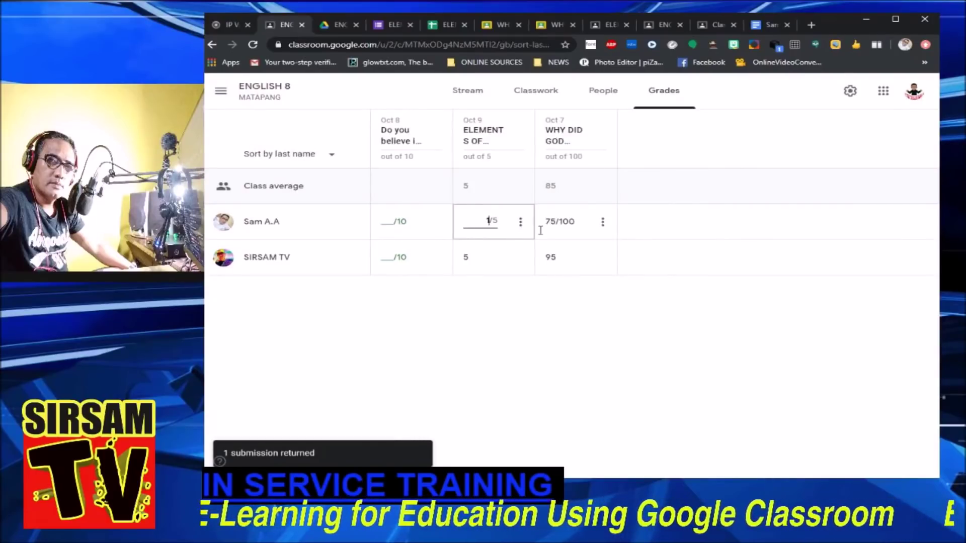
click(520, 226)
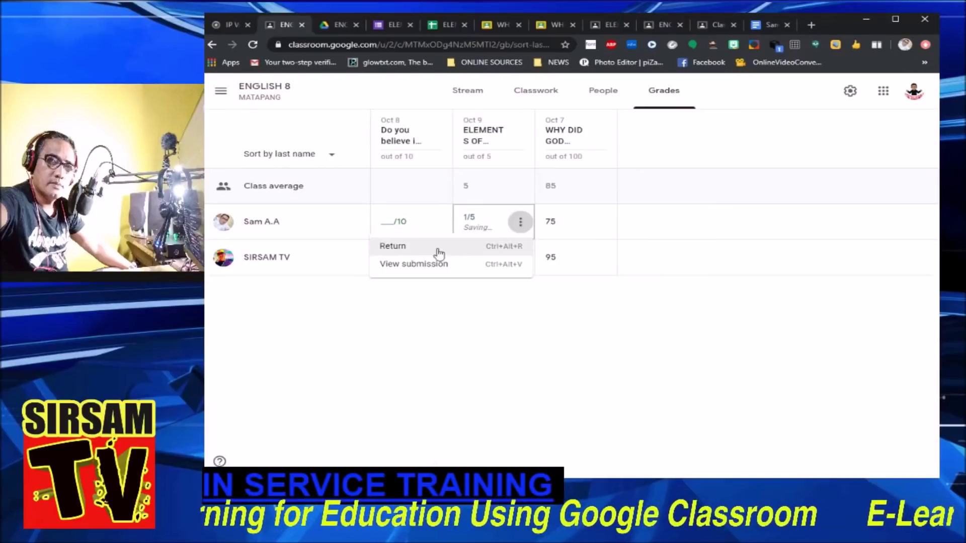
click(408, 246)
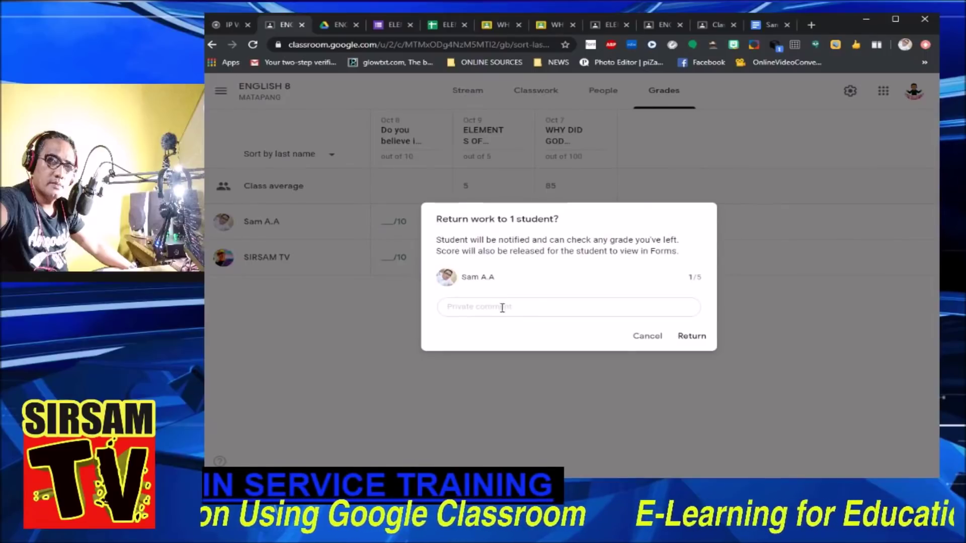
click(685, 339)
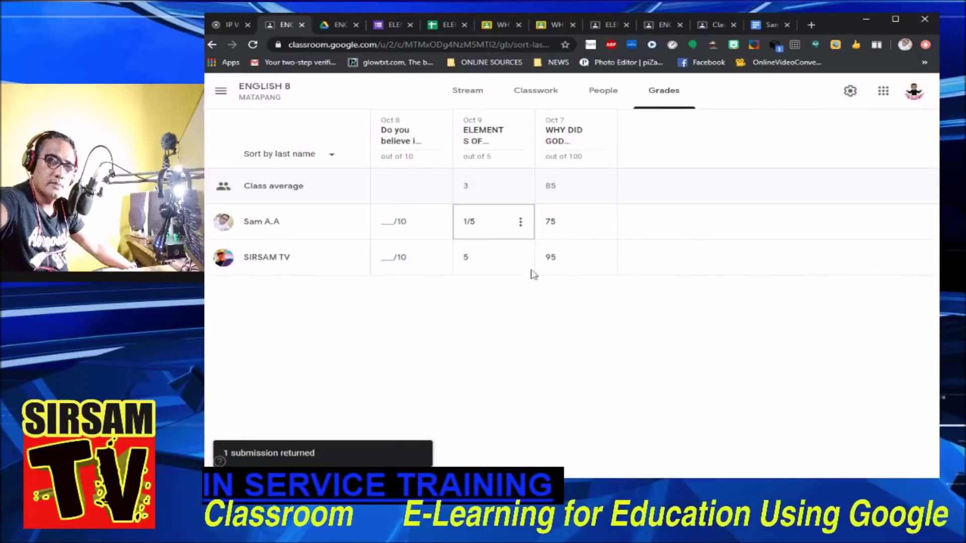
click(487, 293)
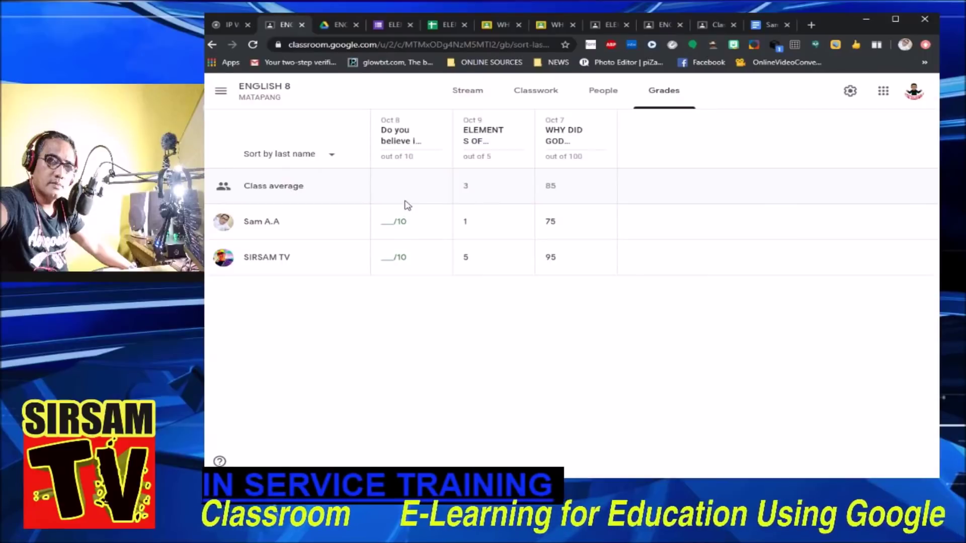
Open the answers to "Do you believe in Forever?", grade the first student 10 out of 10, and return the work
click(399, 140)
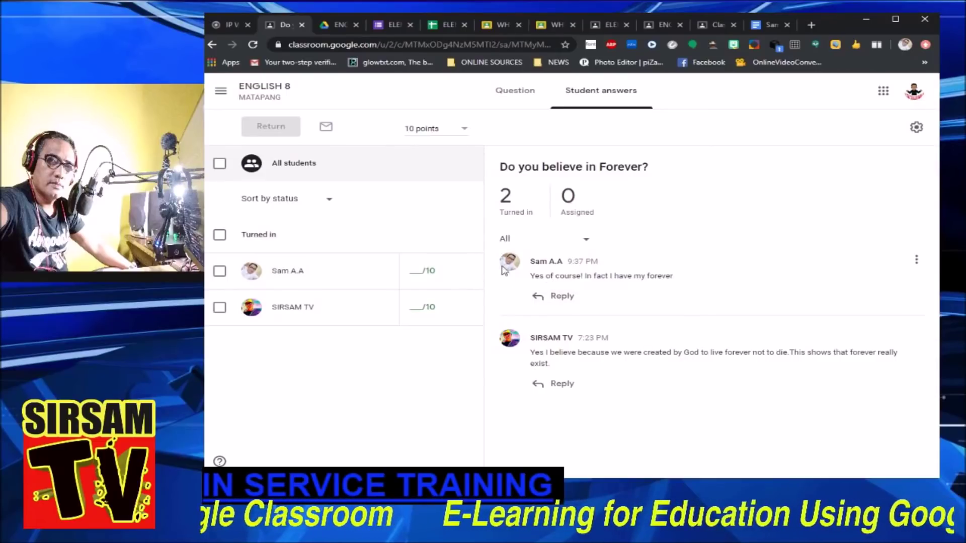
click(425, 273)
text(10)
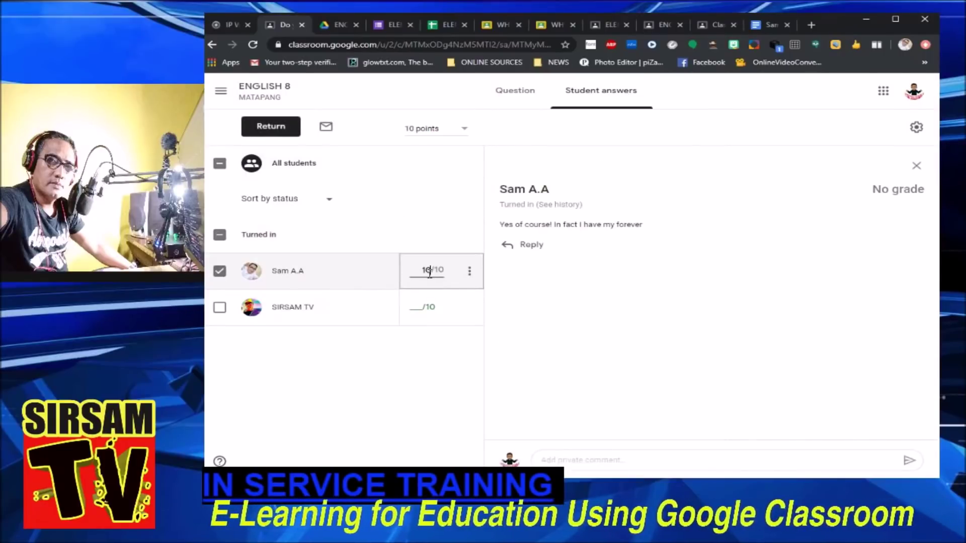
click(469, 271)
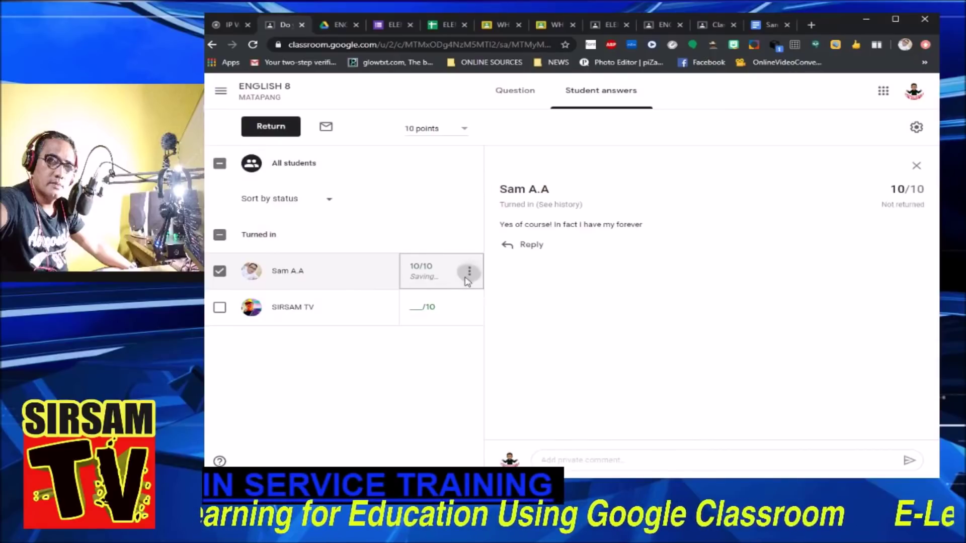
click(377, 300)
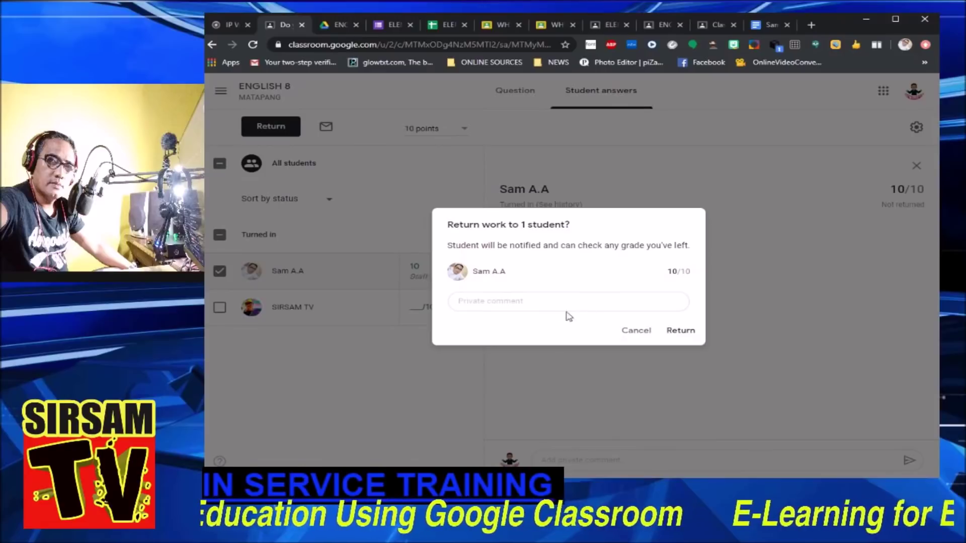
click(687, 333)
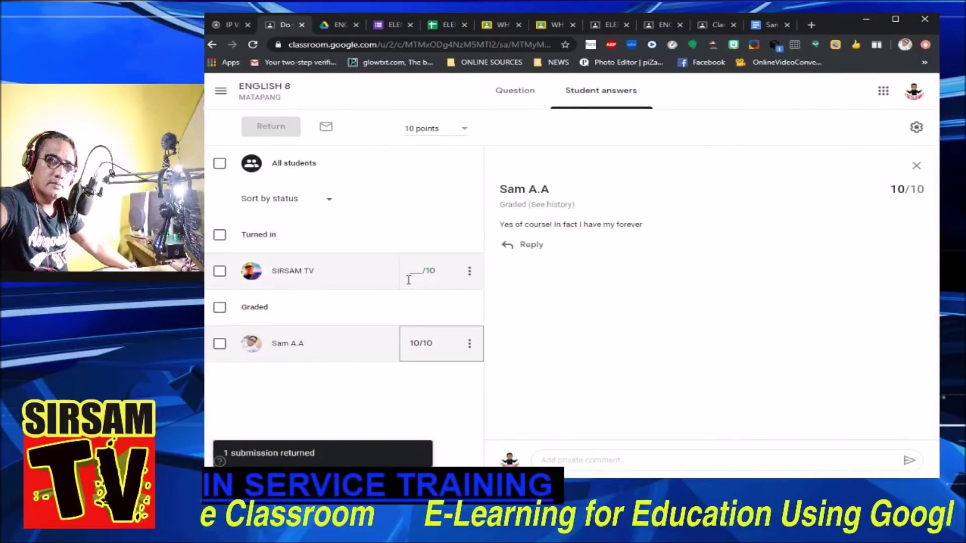
Read the remaining student's answer to "Do you believe in Forever?", grade it 10 out of 10, and return it
click(292, 271)
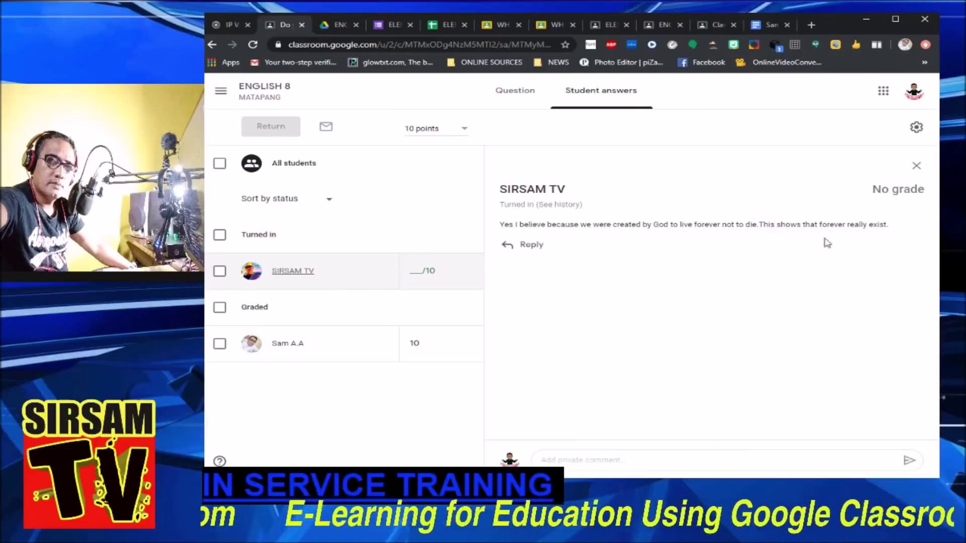
click(414, 278)
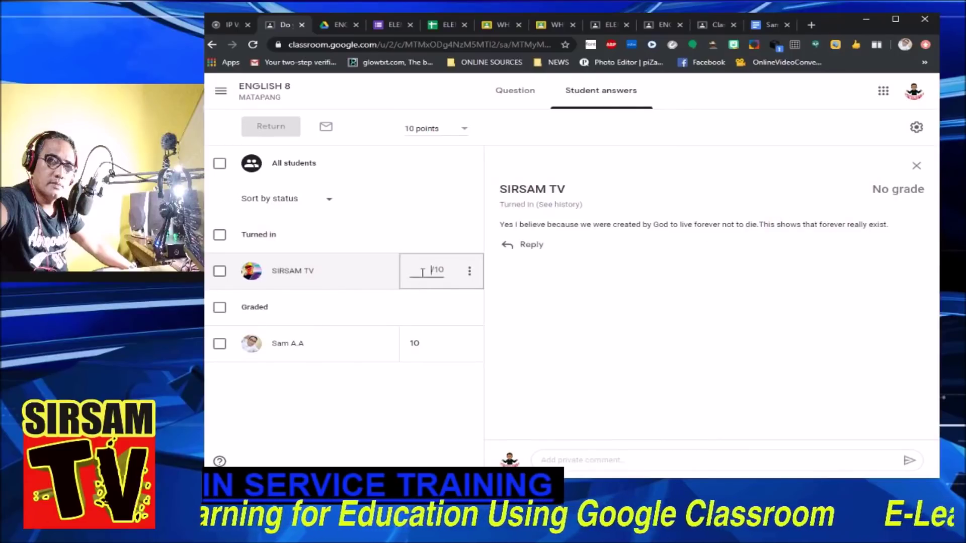
text(10)
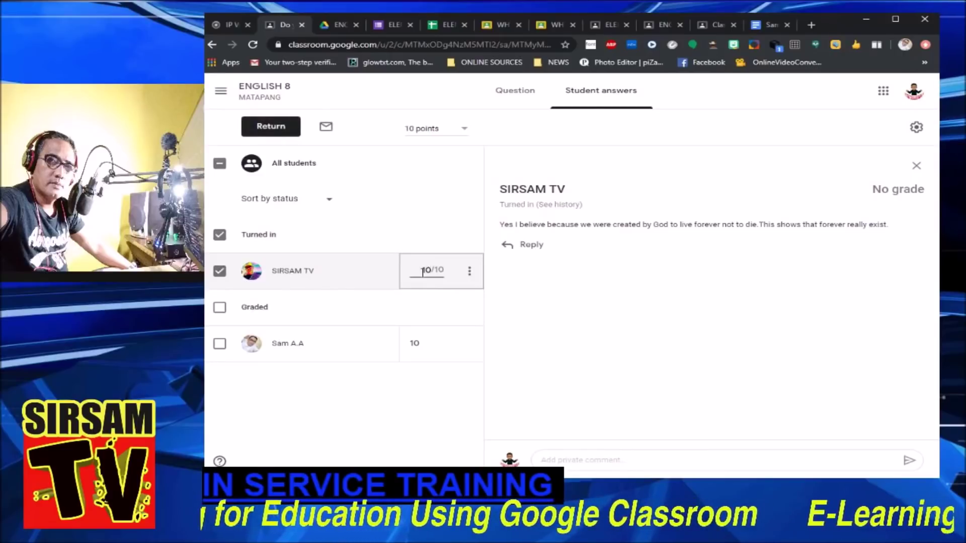
click(469, 271)
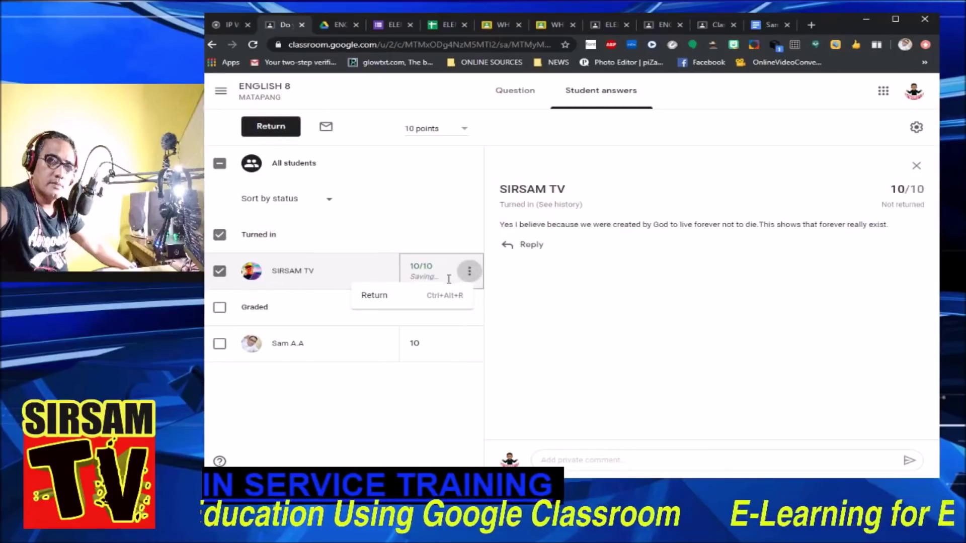
click(388, 302)
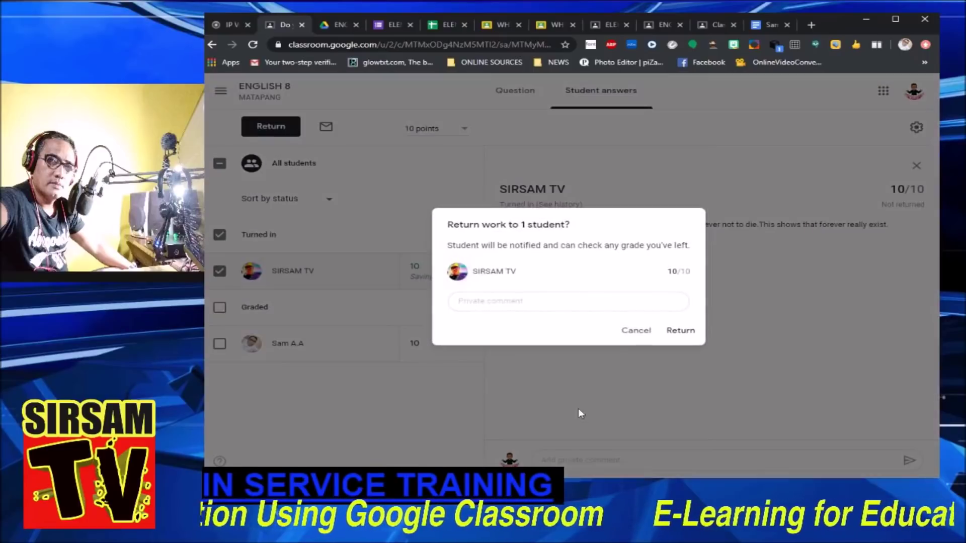
click(682, 332)
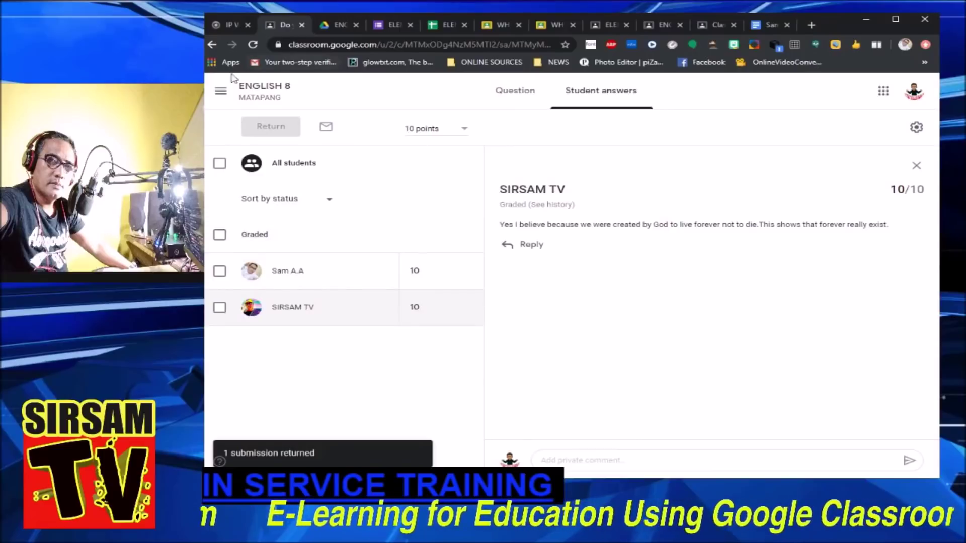
Review the class averages and grades in the ENGLISH 8 gradebook, and view the graded answers to "Do you believe in Forever?"
click(256, 91)
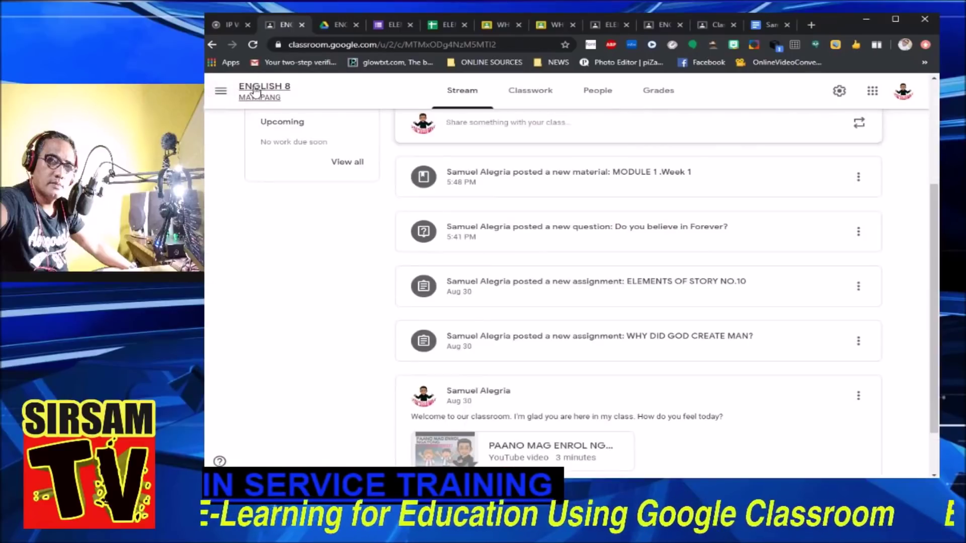
click(645, 100)
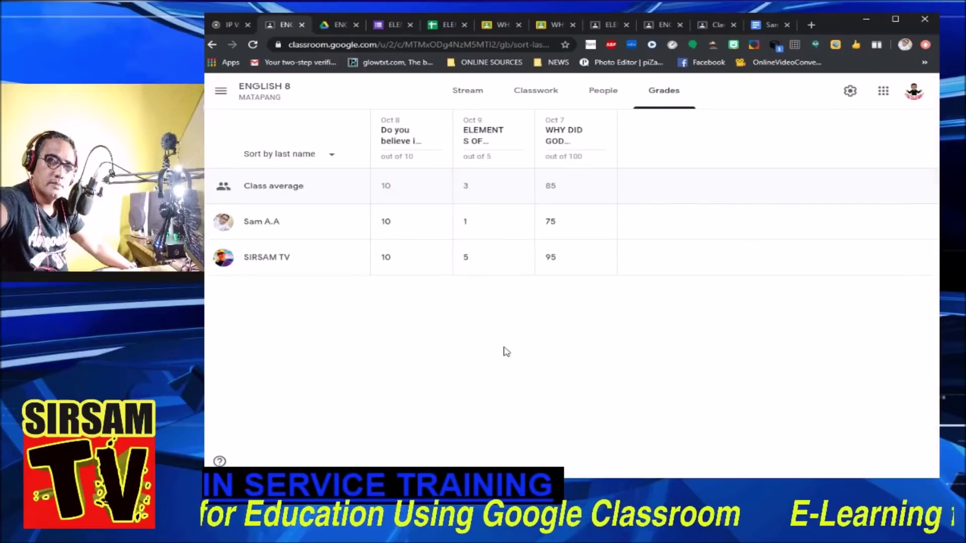
mouse_move(448, 155)
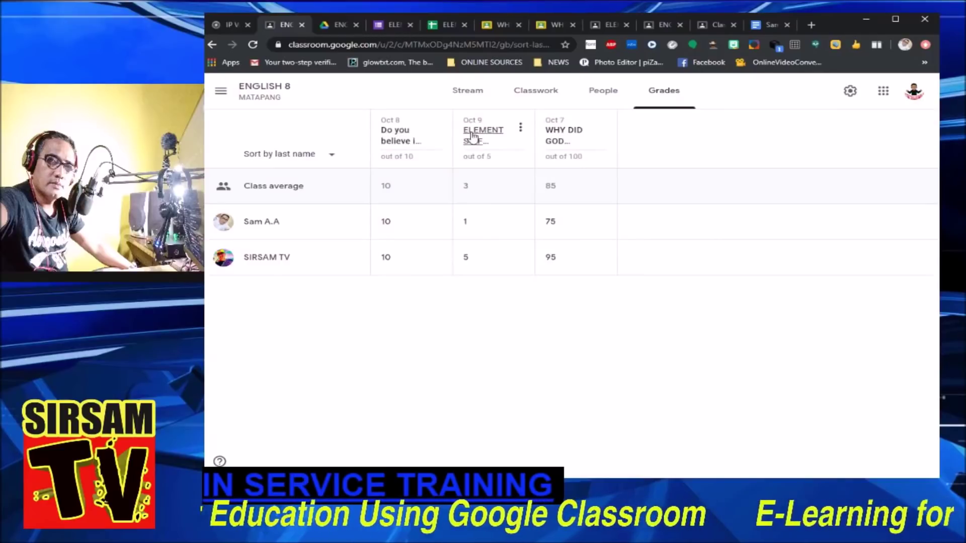
click(403, 142)
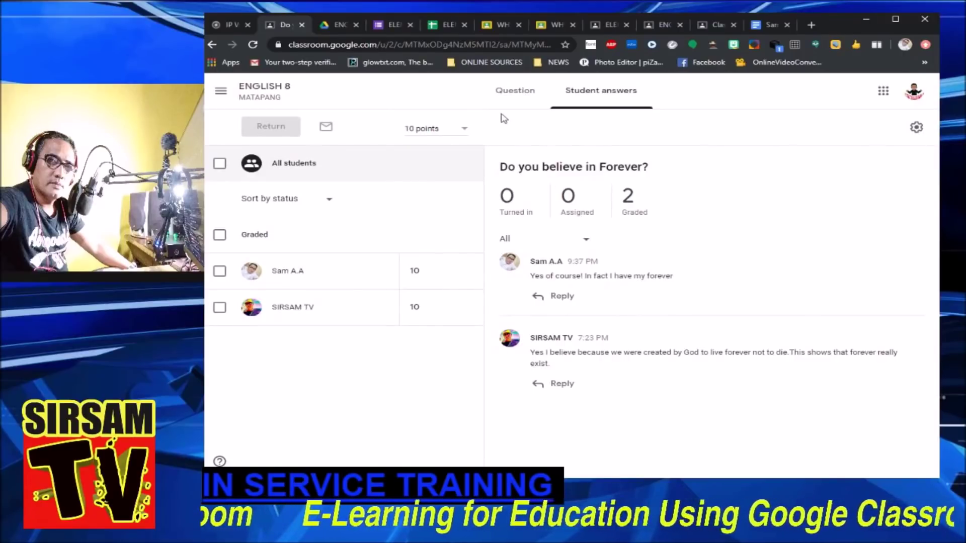
key(alt+Left)
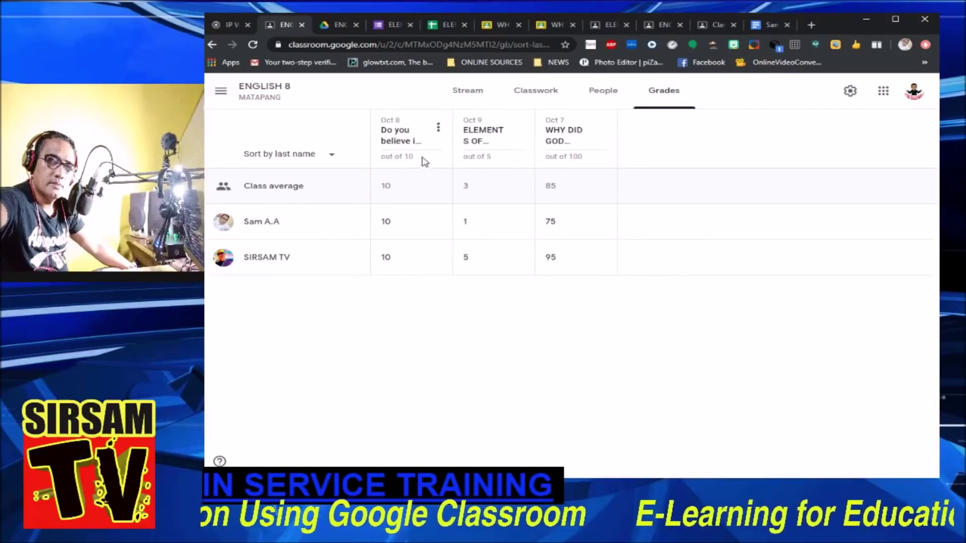
click(398, 141)
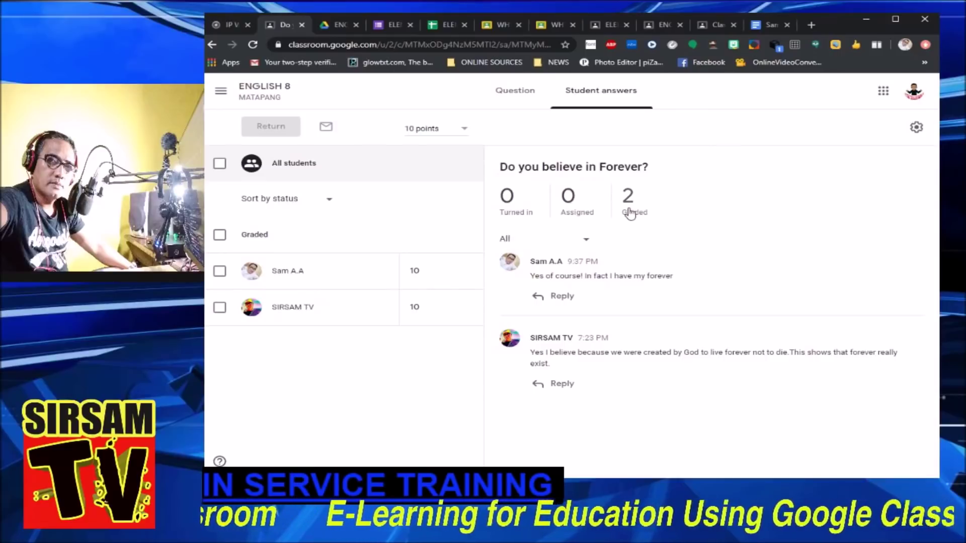
View the graded student work for ELEMENTS OF STORY NO.10 and go back to the ENGLISH 8 gradebook
click(277, 92)
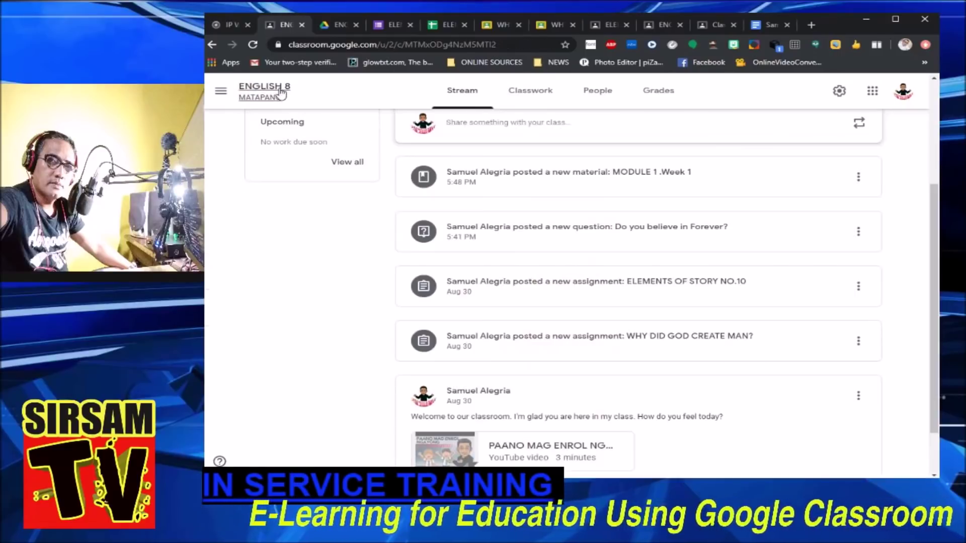
click(649, 96)
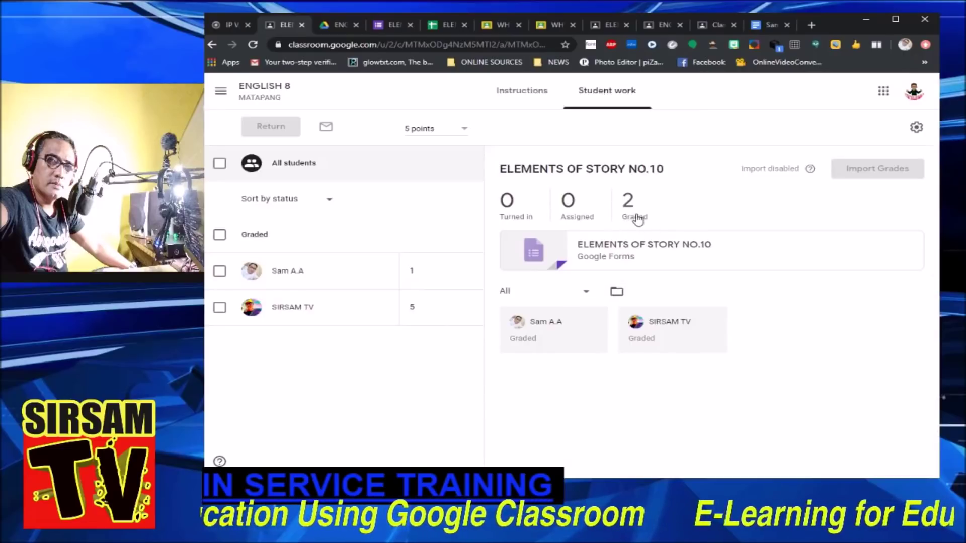
click(269, 94)
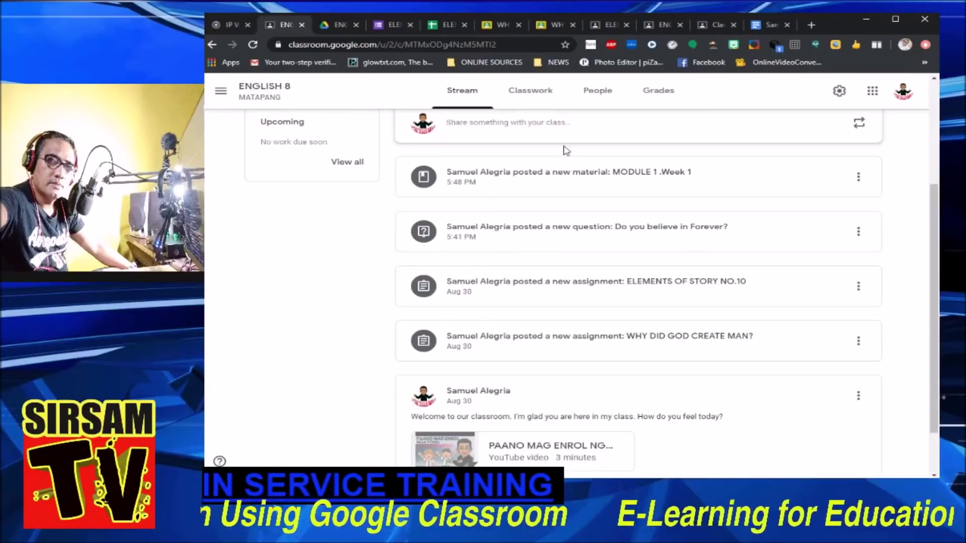
click(652, 97)
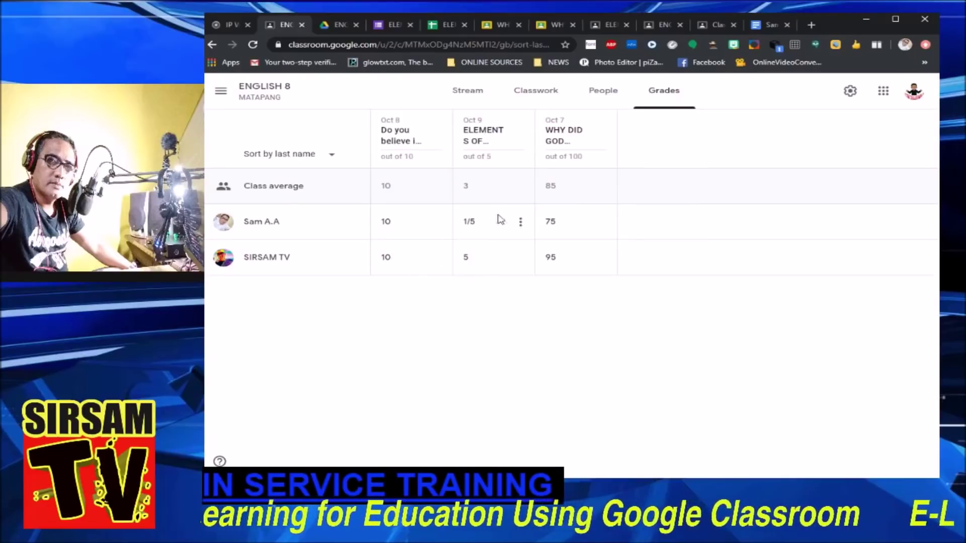
Open the student answers to "Do you believe in Forever?" and copy all class grades to Google Sheets
click(395, 143)
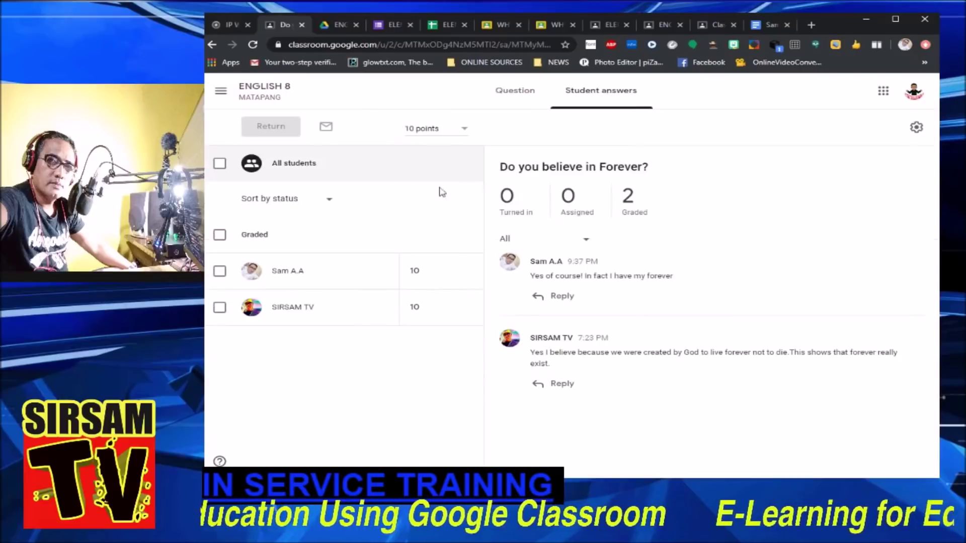
click(912, 133)
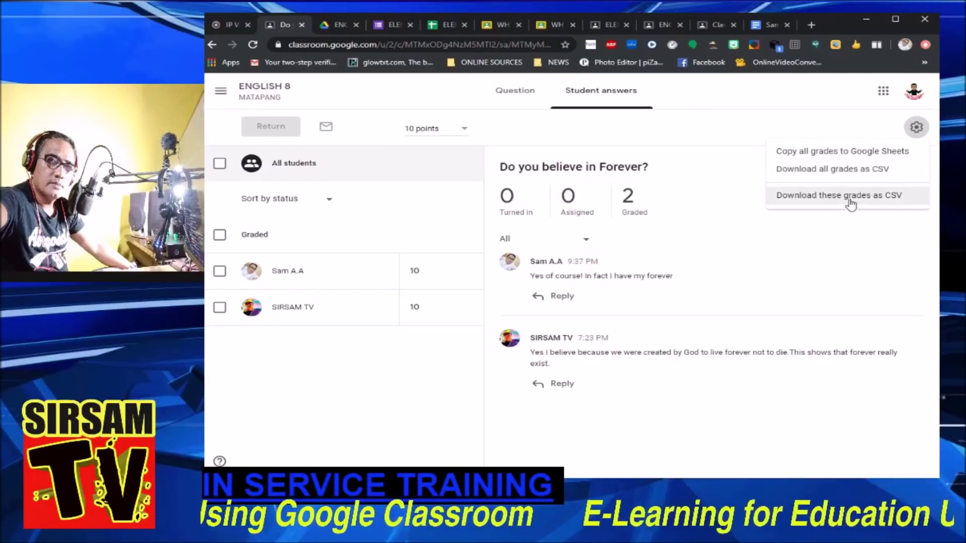
click(813, 157)
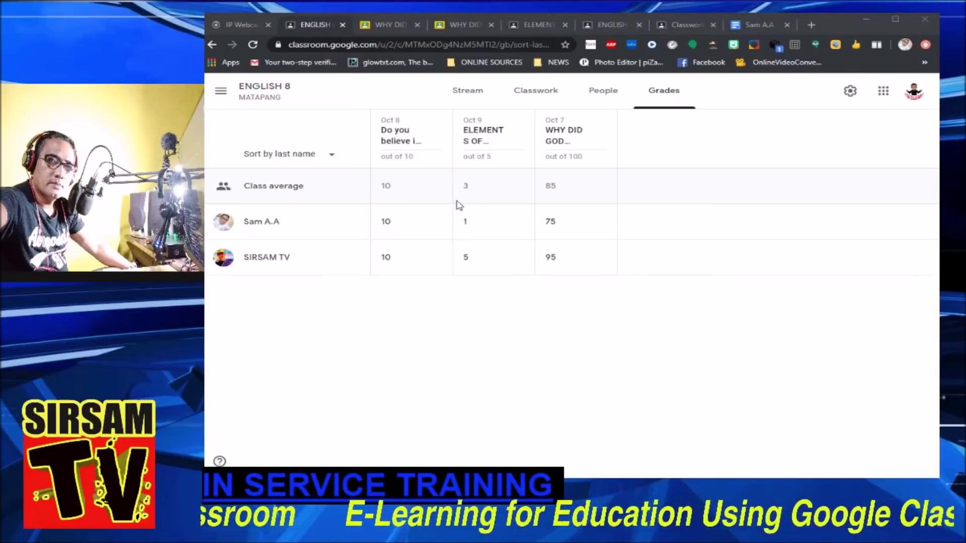
Switch from ENGLISH 8 to the DEMO CLASS, STAR SECTION
click(224, 94)
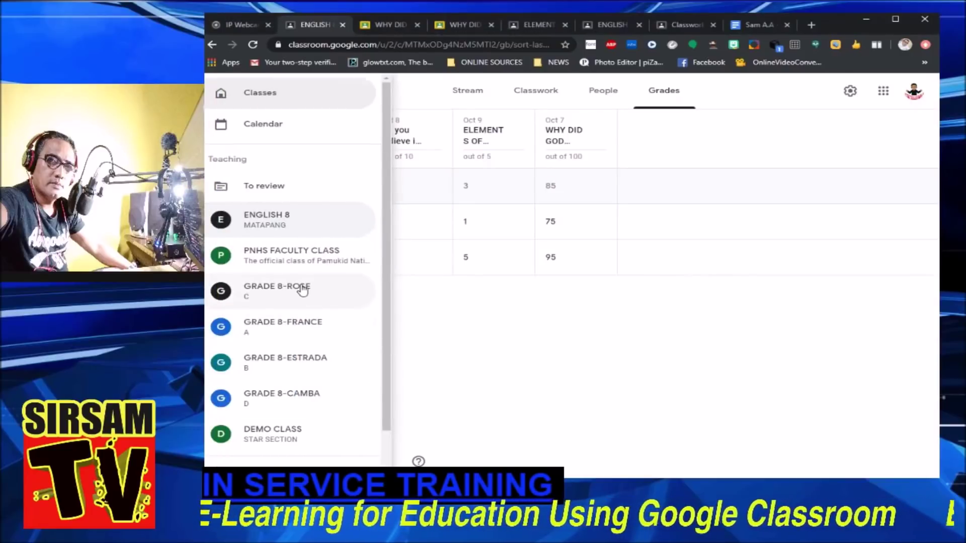
scroll(301, 290, down, 1)
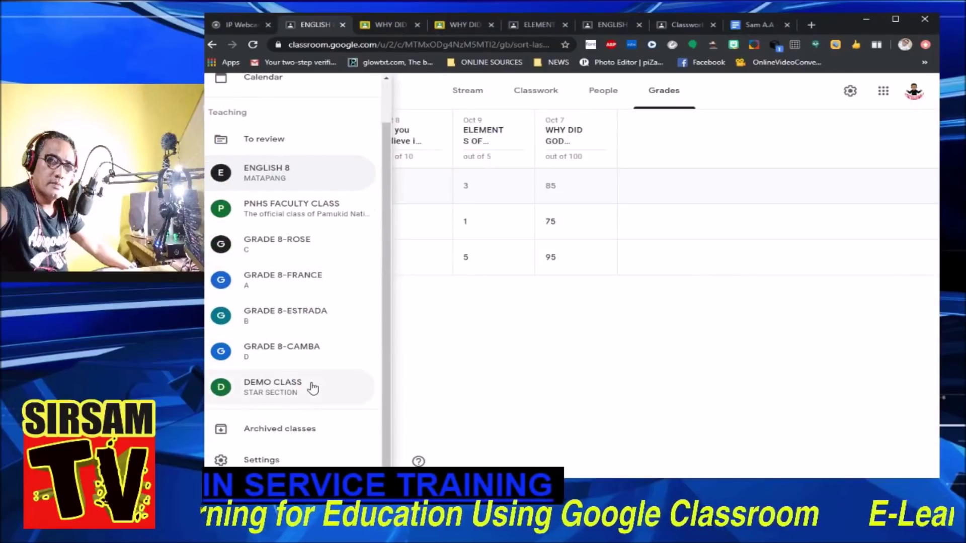
click(261, 386)
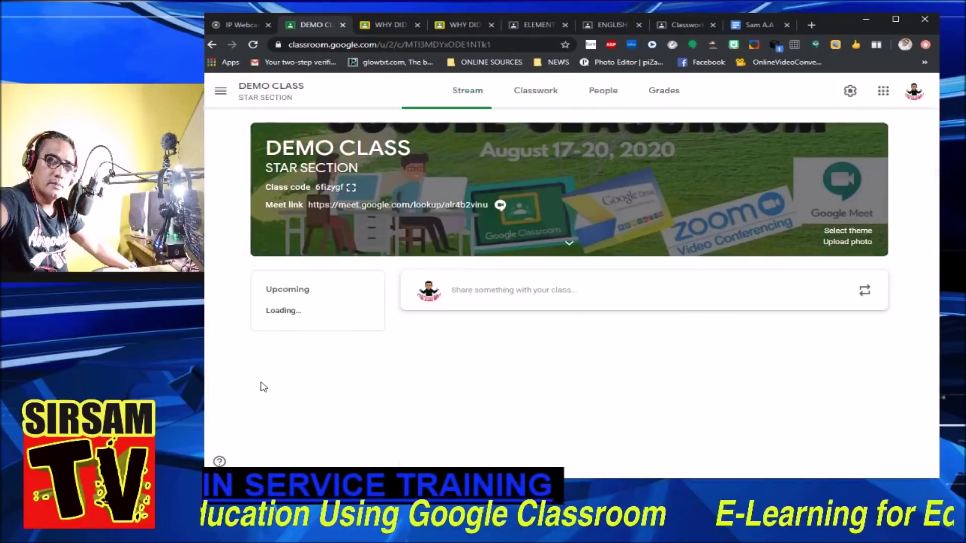